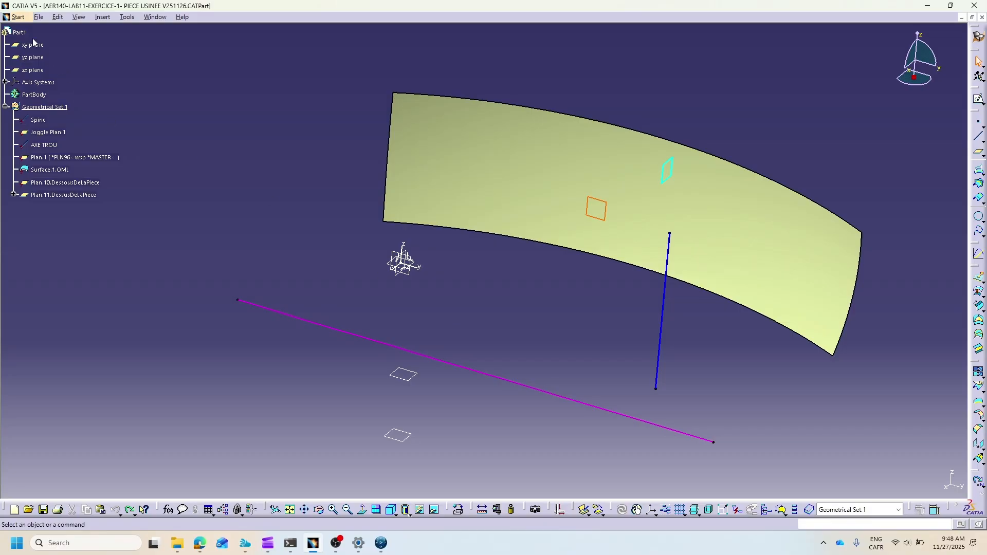
left_click(18, 17)
left_click(39, 17)
left_click(15, 17)
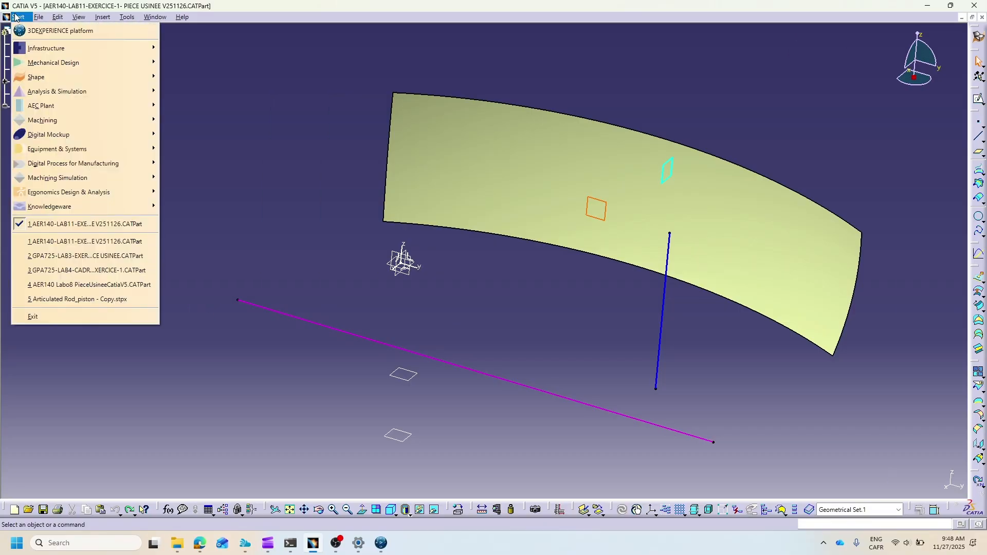
mouse_move(44, 80)
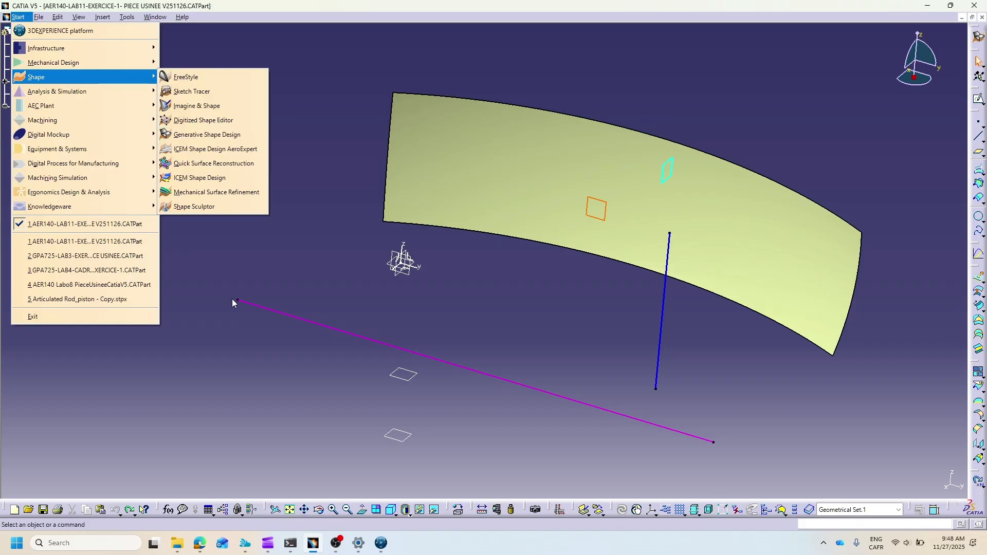
left_click(227, 353)
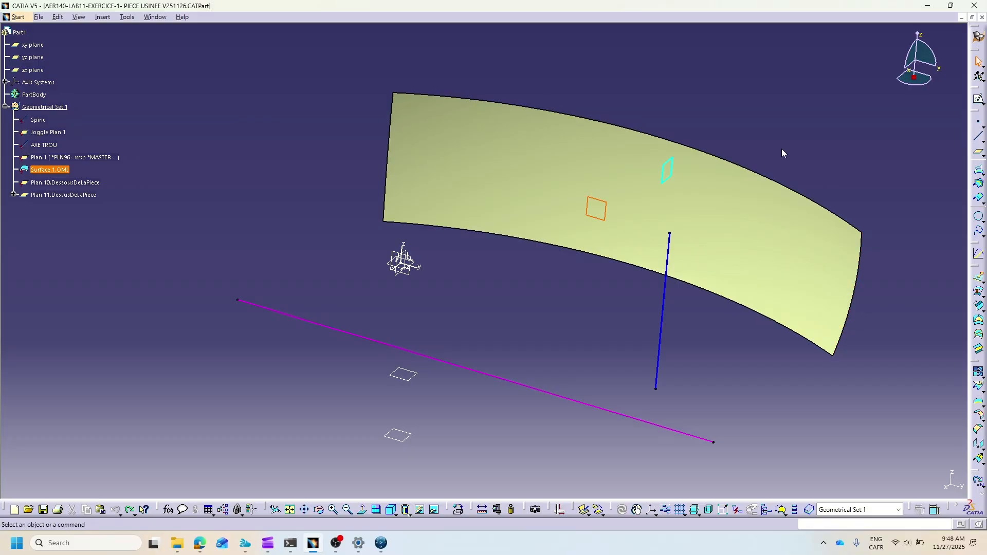
Create the intersection curve between Surface.1.OML and the plane Plan.11.DessusDeLaPiece.
left_click(980, 185)
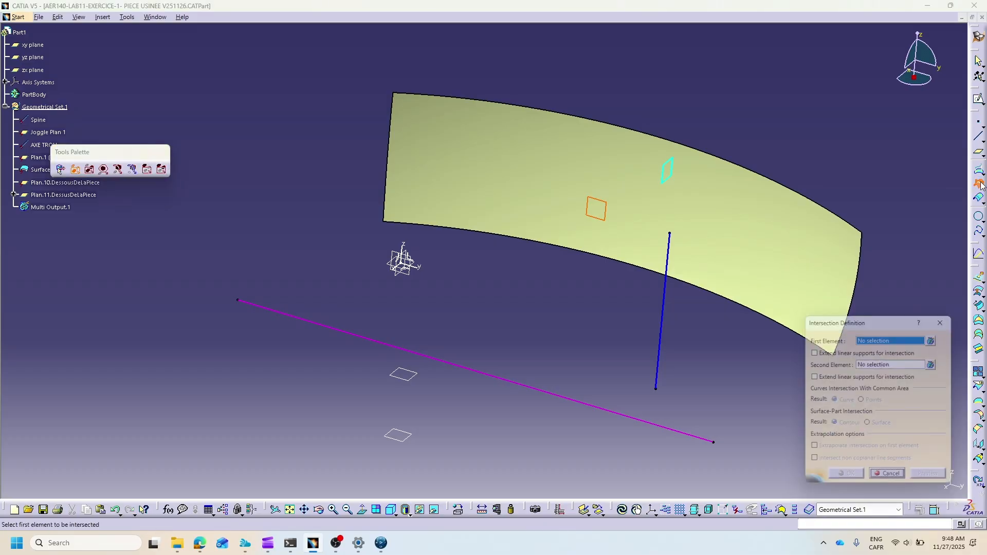
left_click(492, 158)
left_click(416, 374)
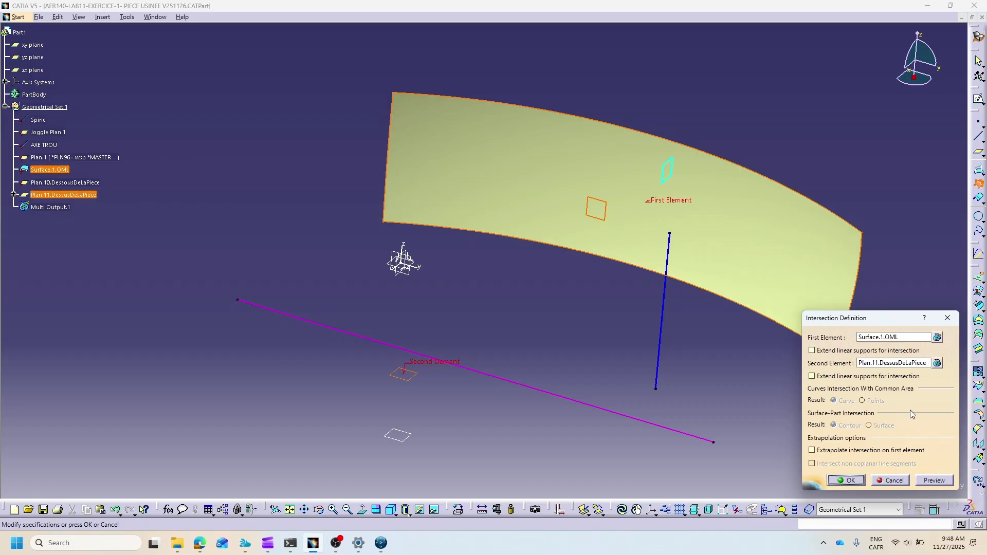
left_click(858, 485)
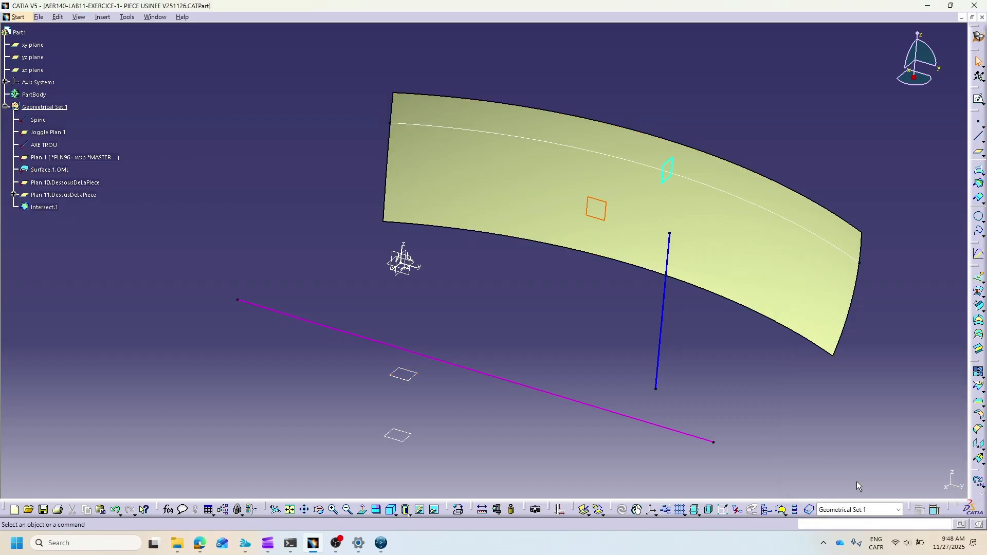
Create the intersection curve between Surface.1.OML and the plane Plan.10.DessousDeLaPiece.
left_click(978, 184)
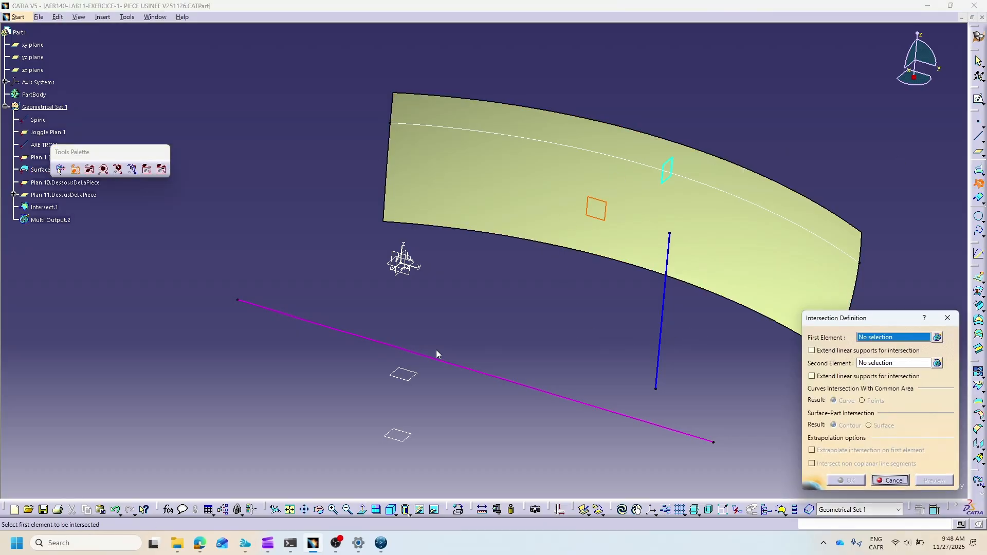
left_click(495, 175)
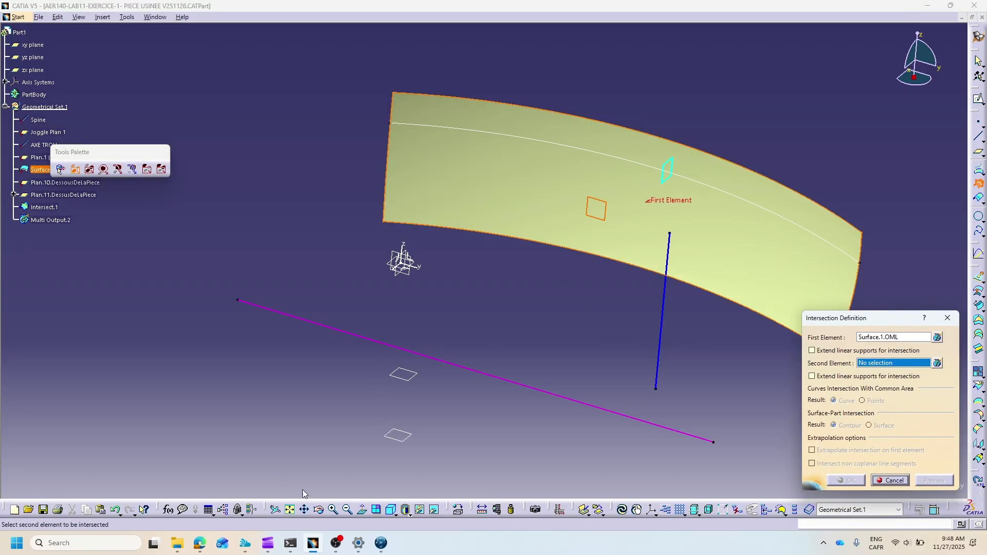
left_click(403, 437)
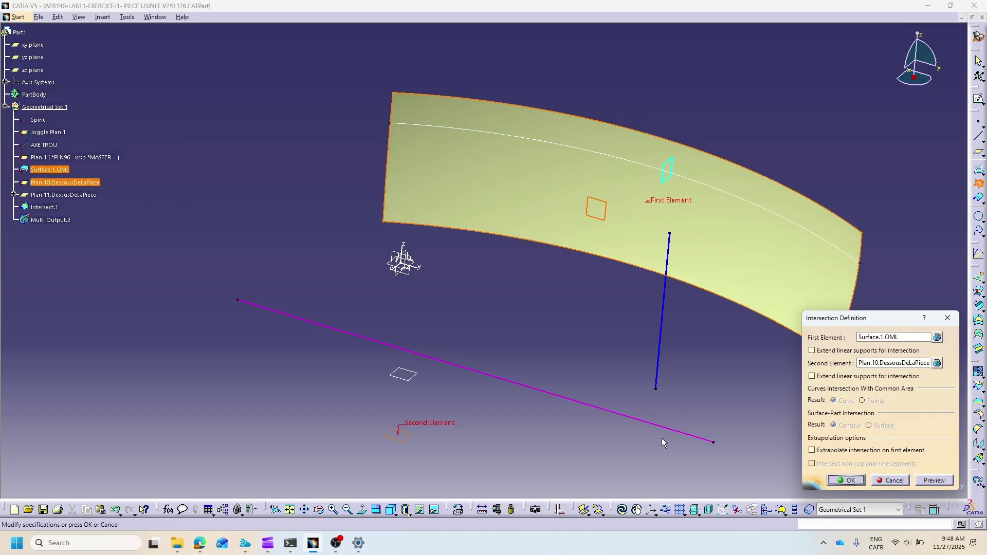
left_click(849, 480)
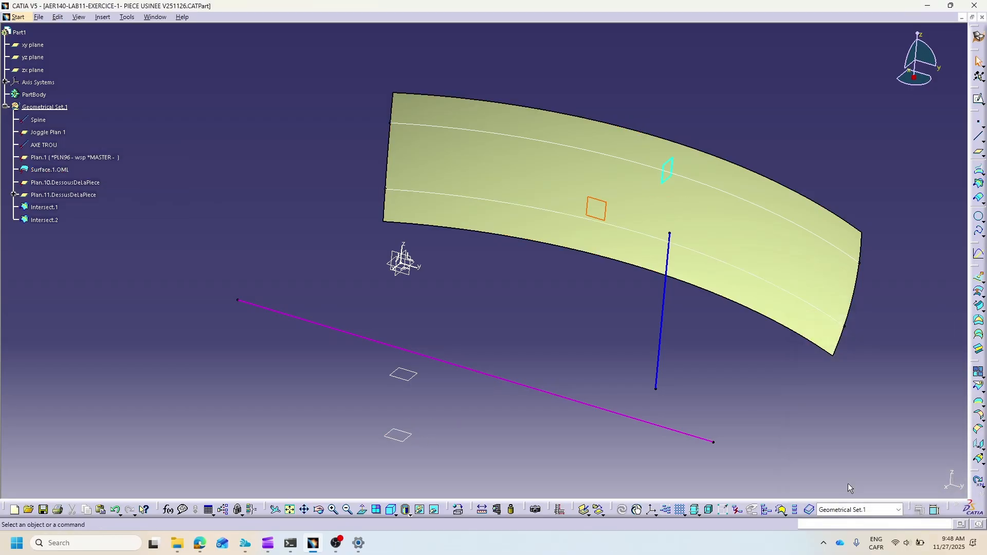
left_click(34, 210)
left_click(39, 217)
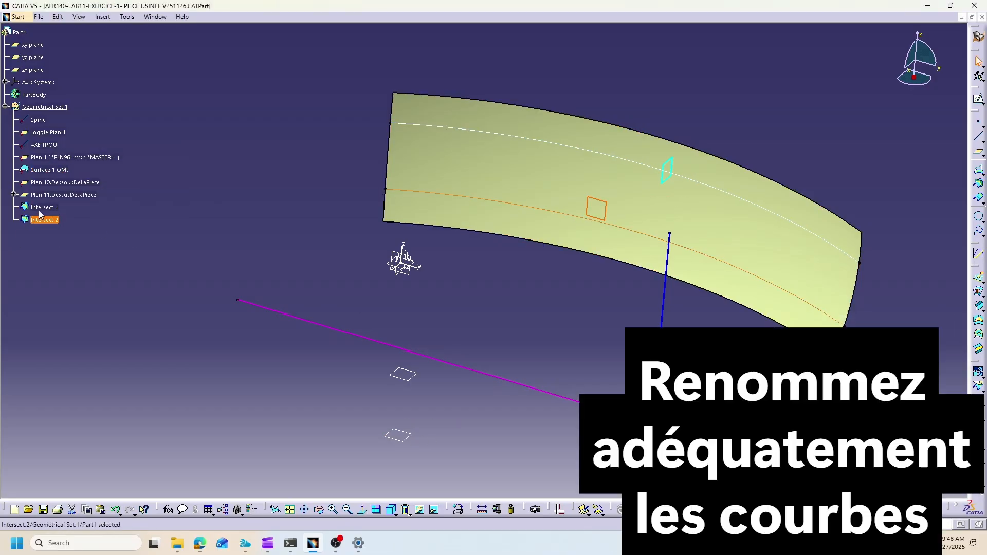
left_click(64, 257)
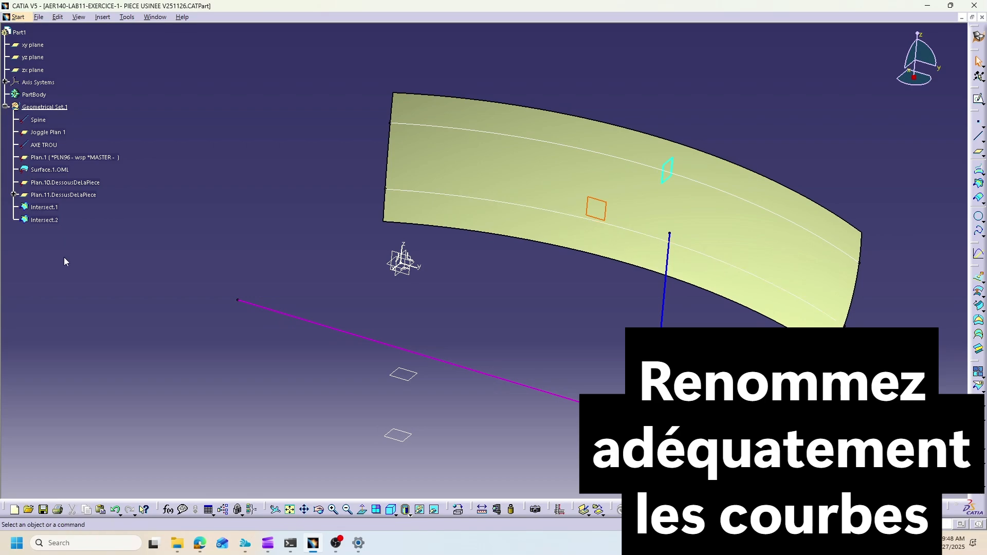
Set up a line-profile sweep with two limits, using Intersect.1 and Intersect.2 as guide curves and the Spine line as spine.
left_click(978, 307)
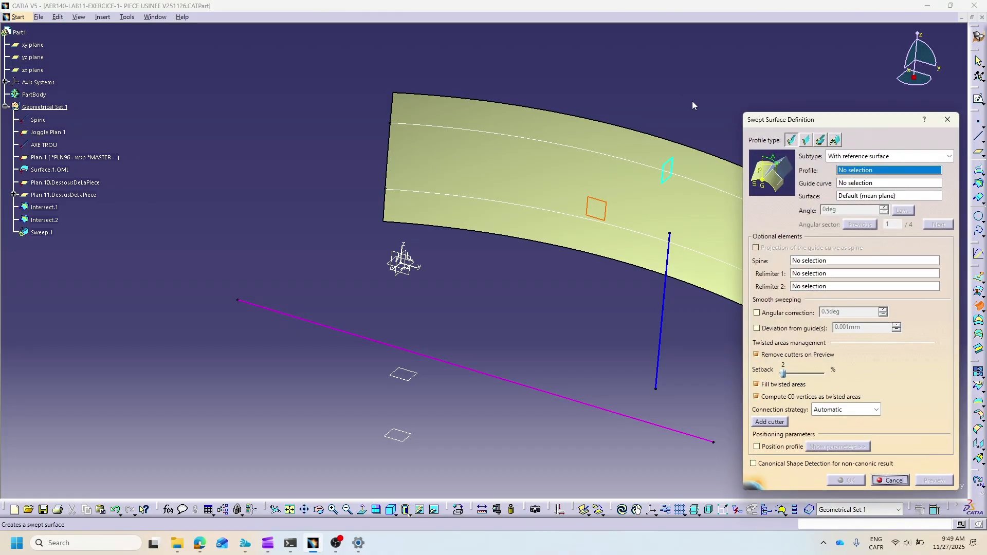
left_click(806, 146)
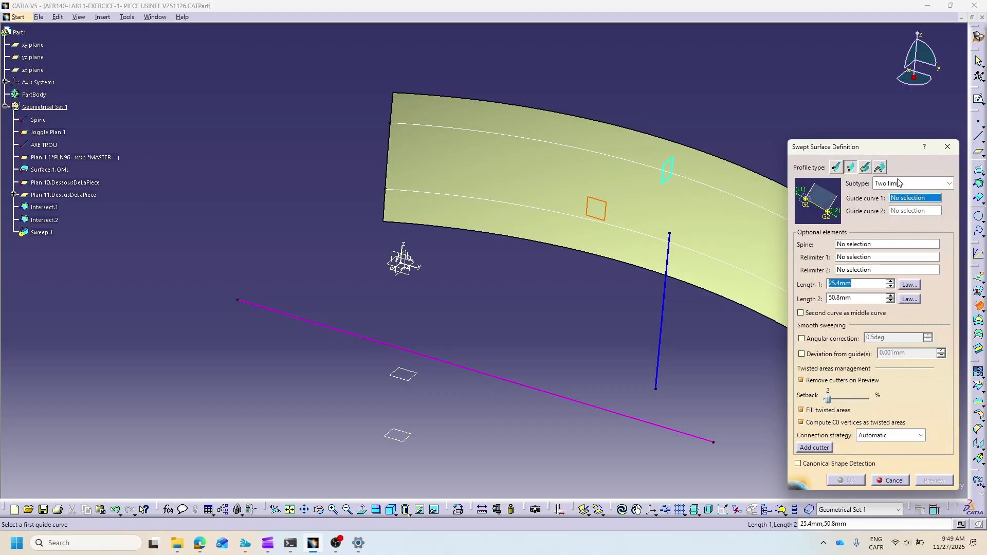
left_click(50, 208)
left_click(45, 220)
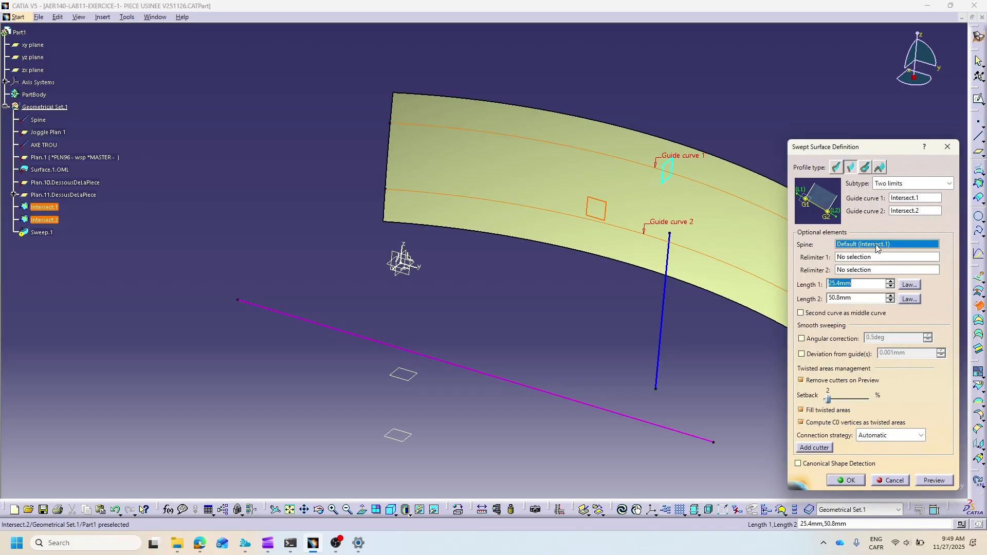
left_click(455, 368)
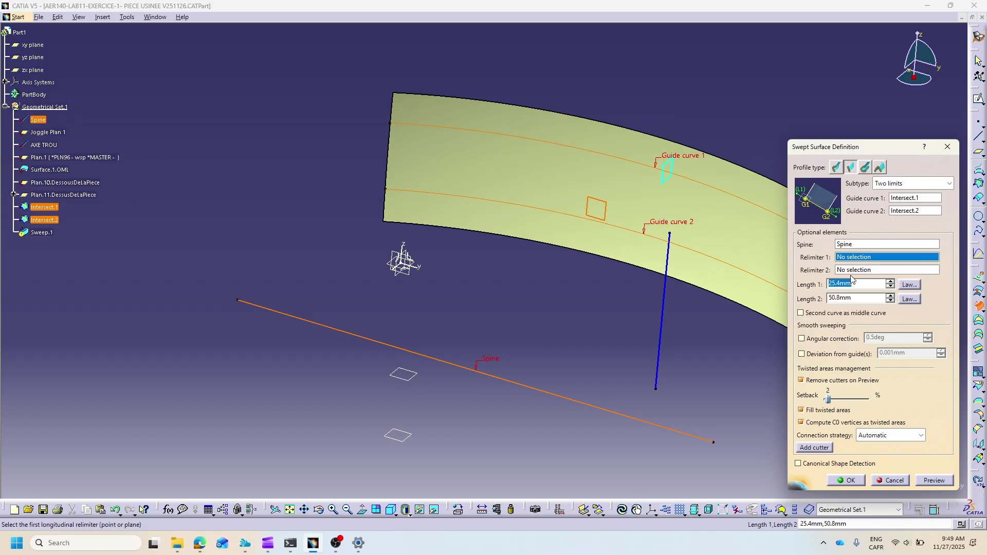
Set the sweep's Length 1 to 30 mm and Length 2 to 60 mm, and create the swept surface.
type("30")
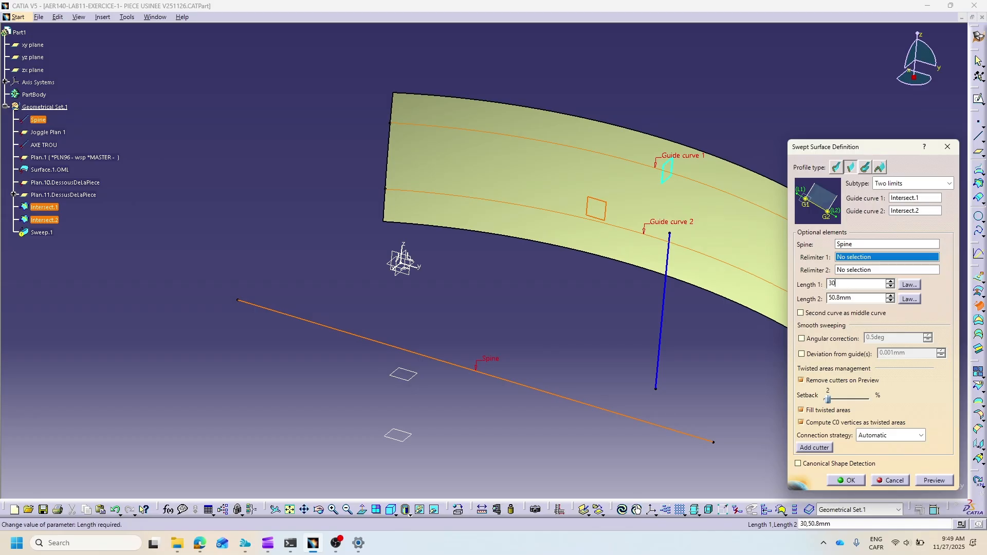
key("Tab")
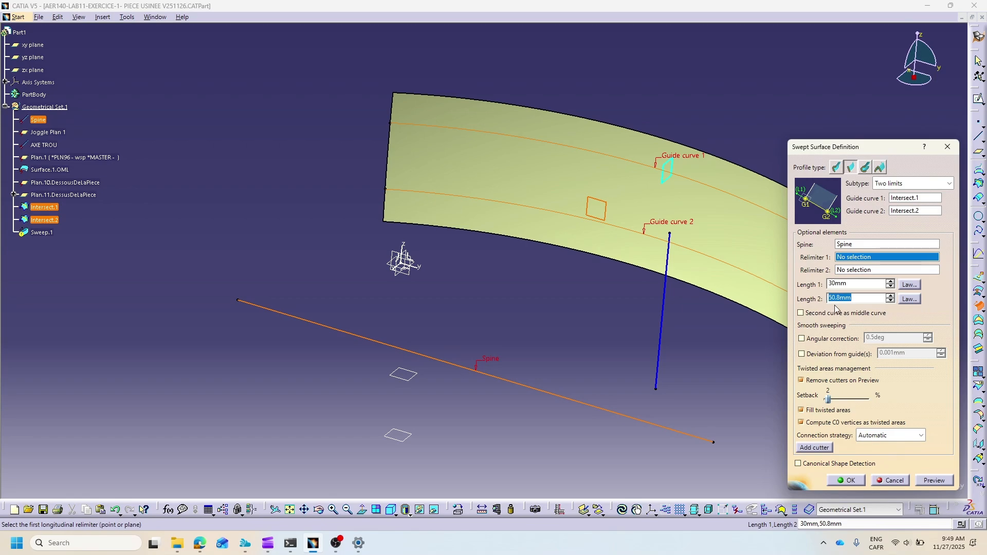
type("60")
left_click(932, 481)
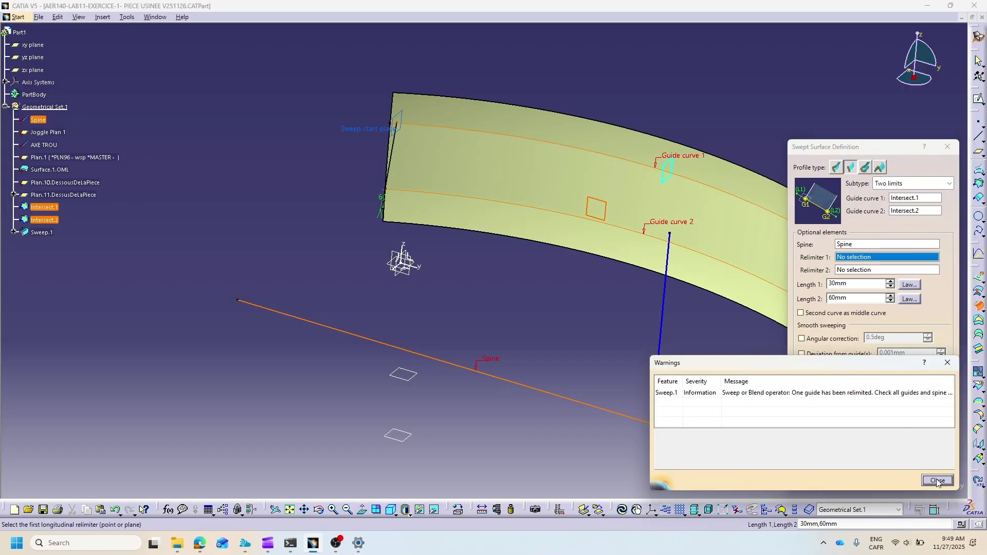
left_click(937, 480)
left_click(908, 497)
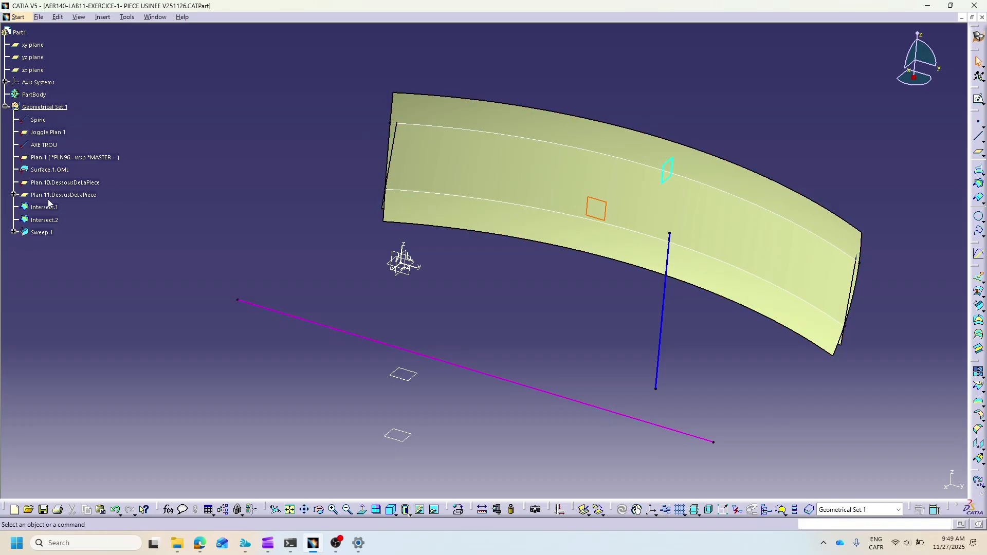
Hide Surface.1.OML and set Length 1 of the swept surface to 50 mm.
right_click(408, 106)
left_click(450, 142)
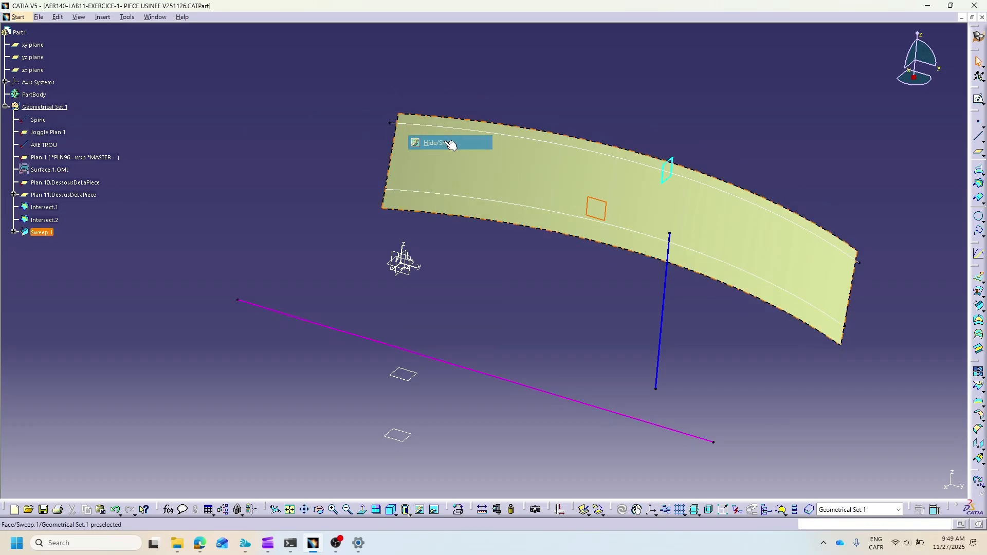
double_click(417, 154)
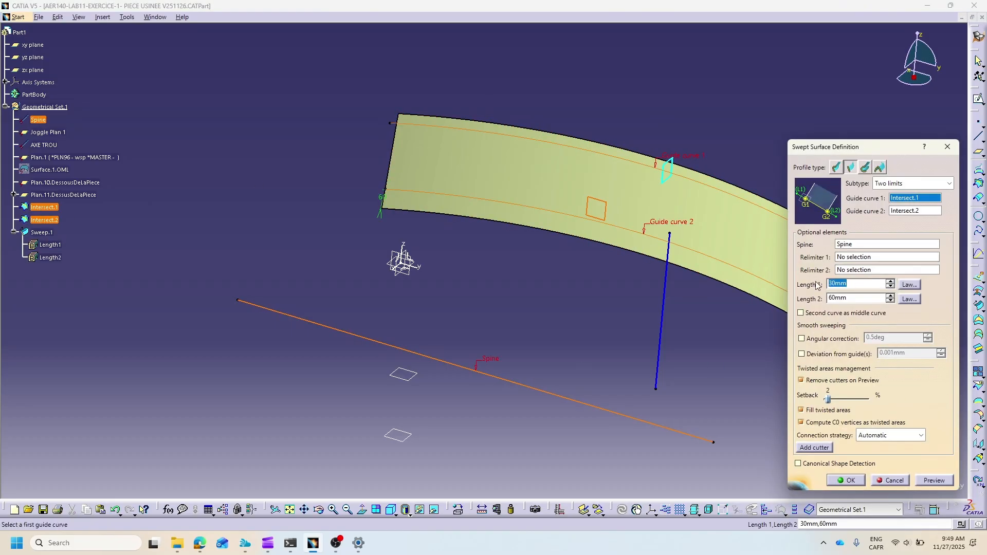
type("50")
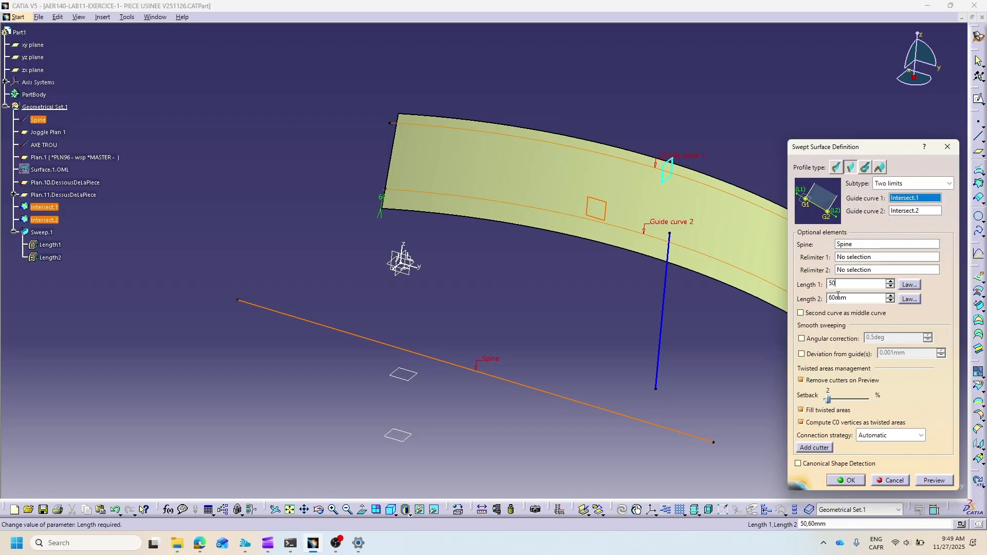
left_click(860, 481)
left_click(939, 478)
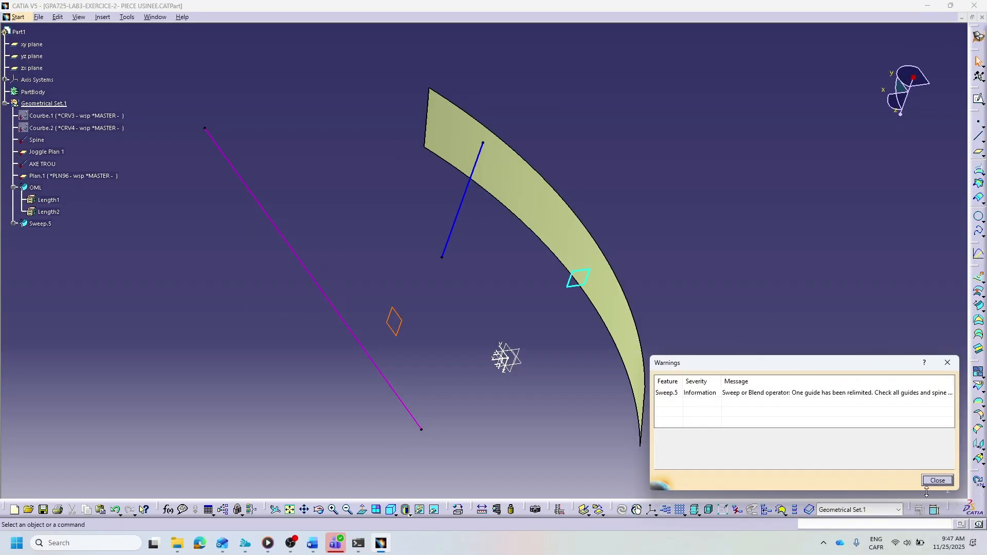
left_click(935, 482)
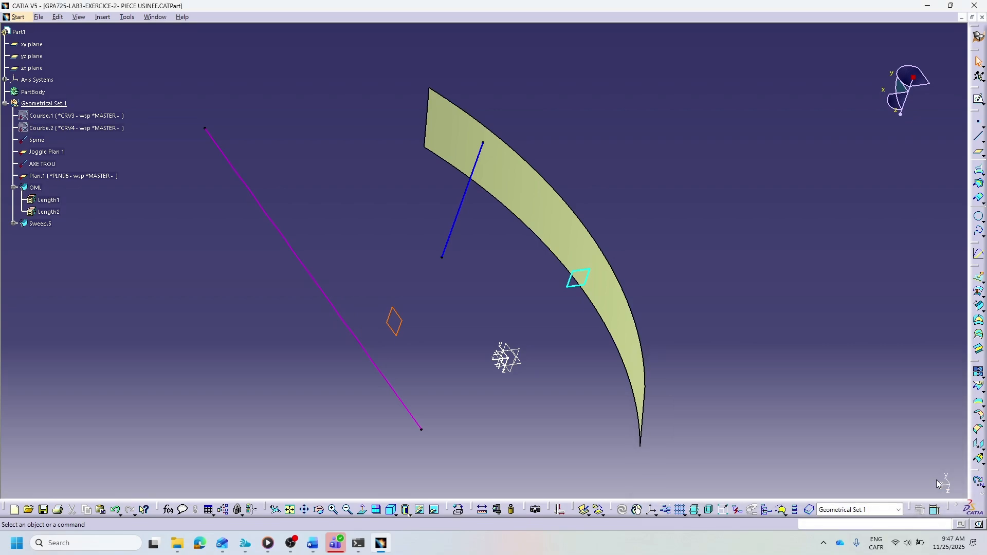
Rename the swept surface Sweep.5 as OML réglée.
right_click(40, 224)
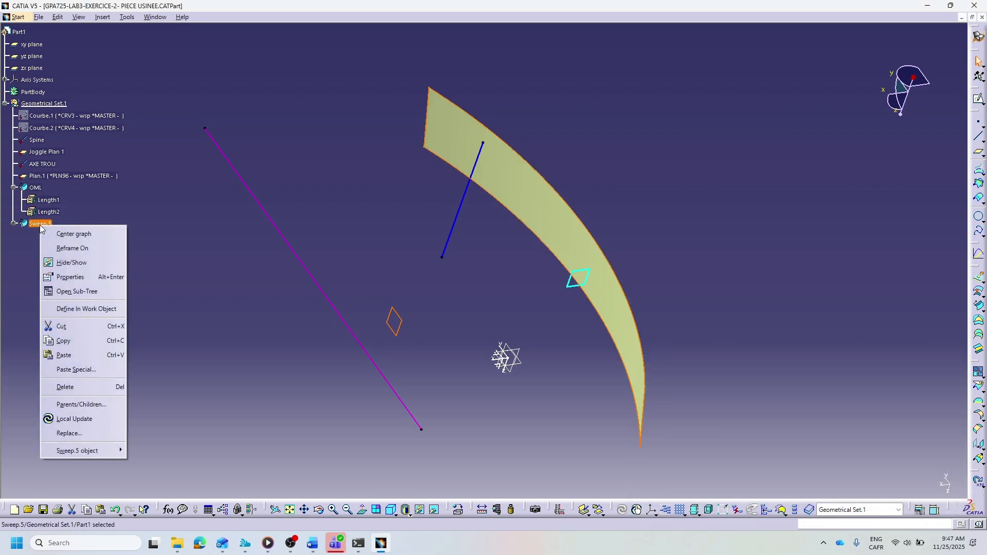
left_click(76, 278)
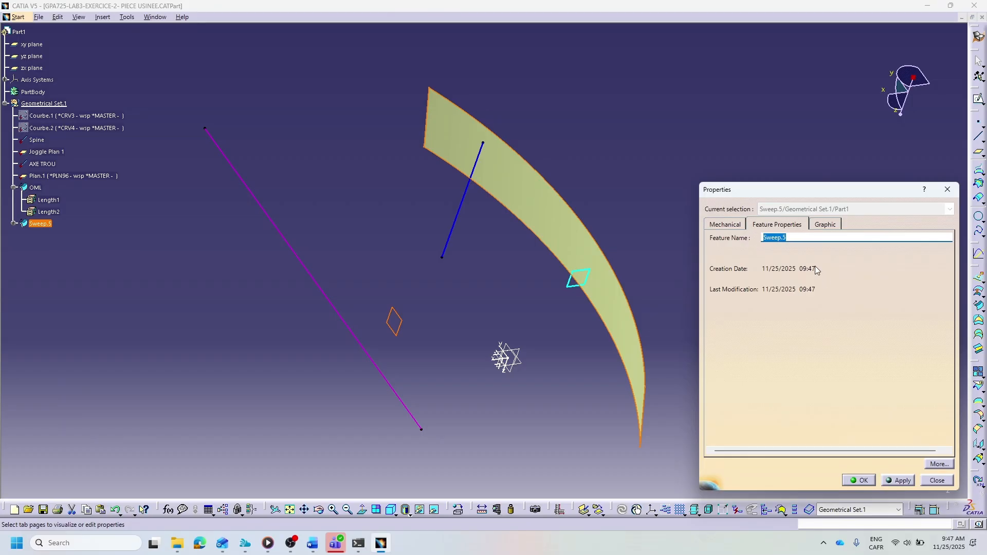
type("OML réglée")
key("Return")
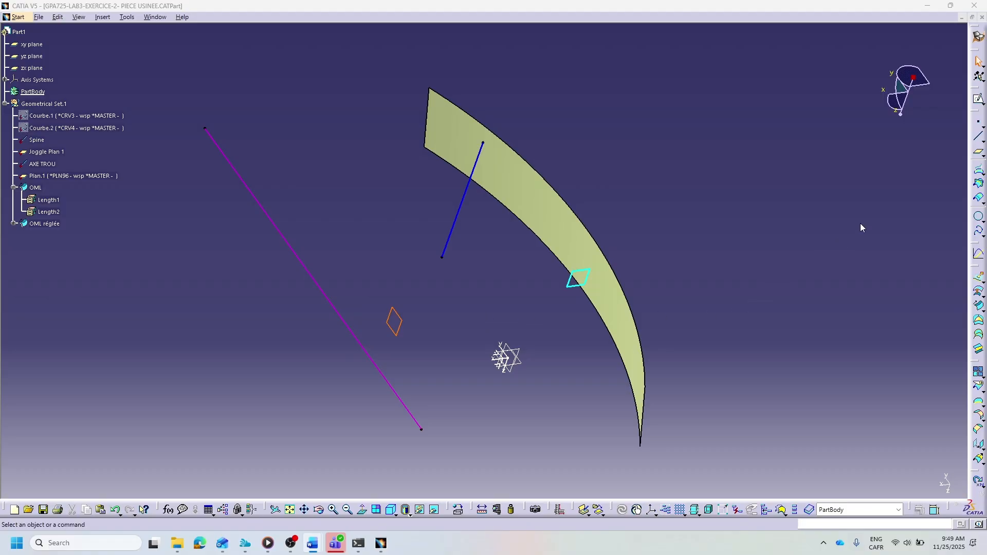
Set up an offset surface from OML réglée with a 10 mm offset and preview it.
left_click(978, 291)
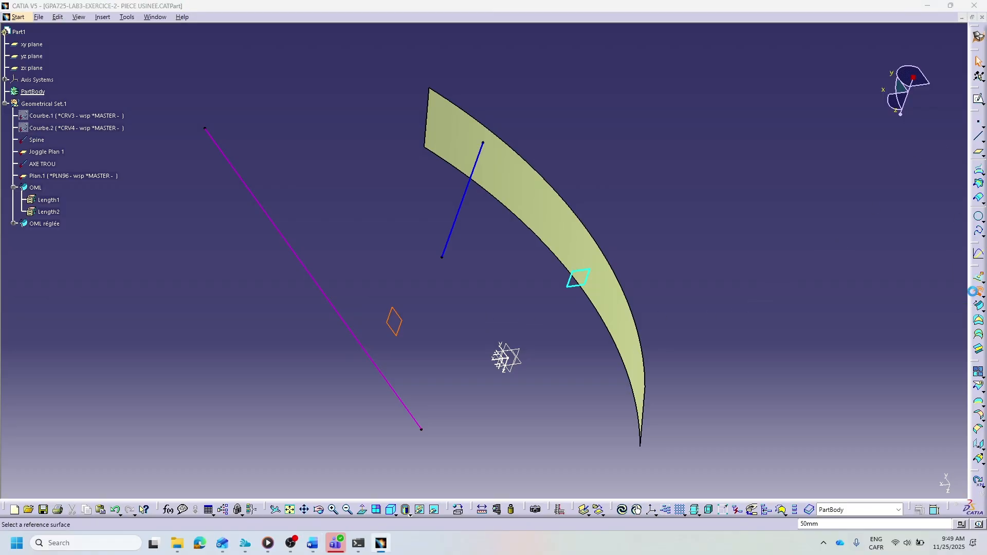
left_click(525, 190)
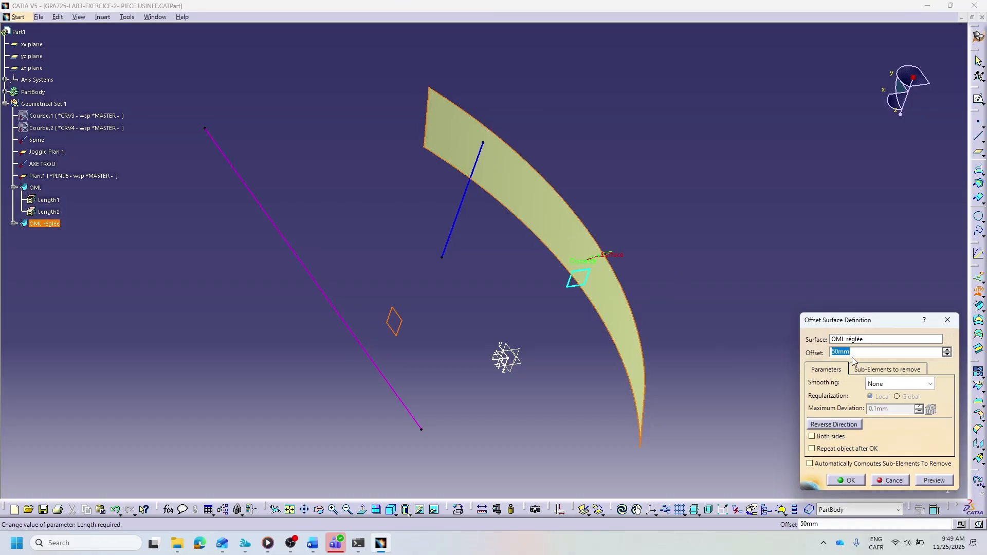
key("Return")
left_click(935, 481)
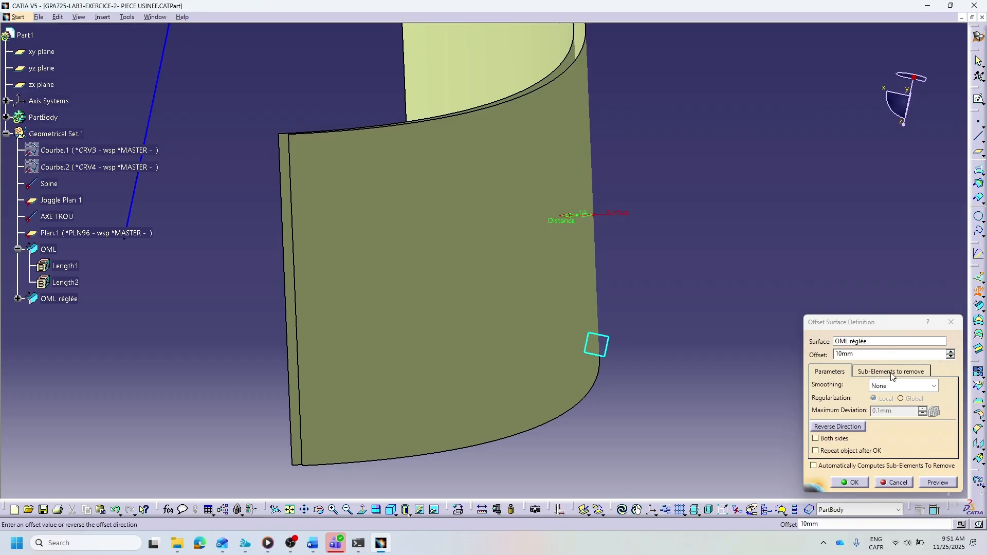
Preview the reversed offset direction, restore the initial direction, and create the 10 mm offset of OML réglée.
left_click(849, 426)
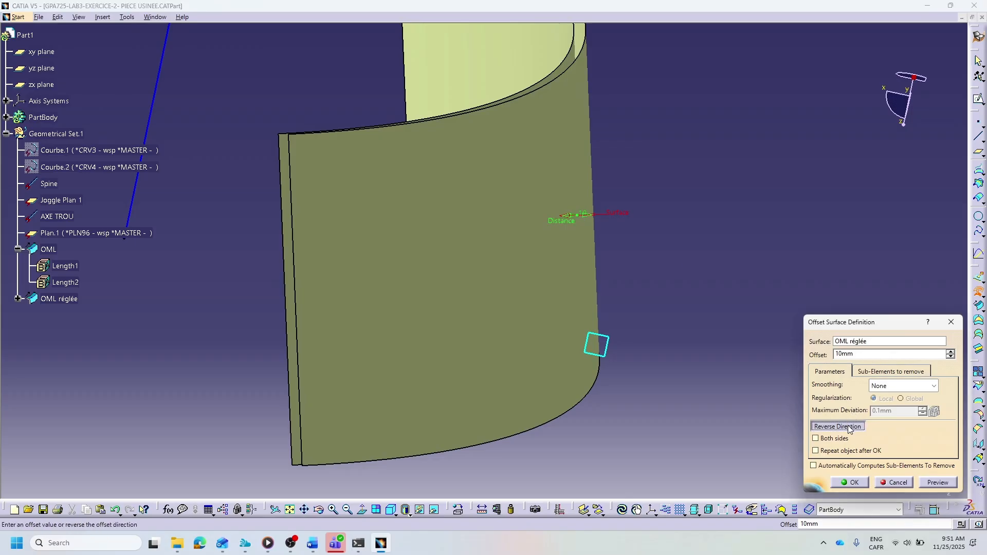
left_click(936, 485)
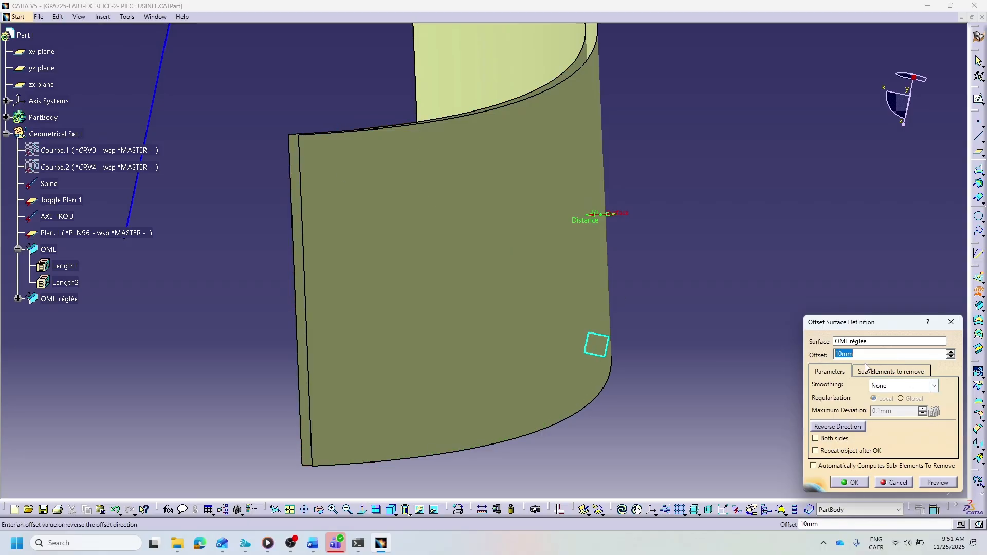
left_click(834, 428)
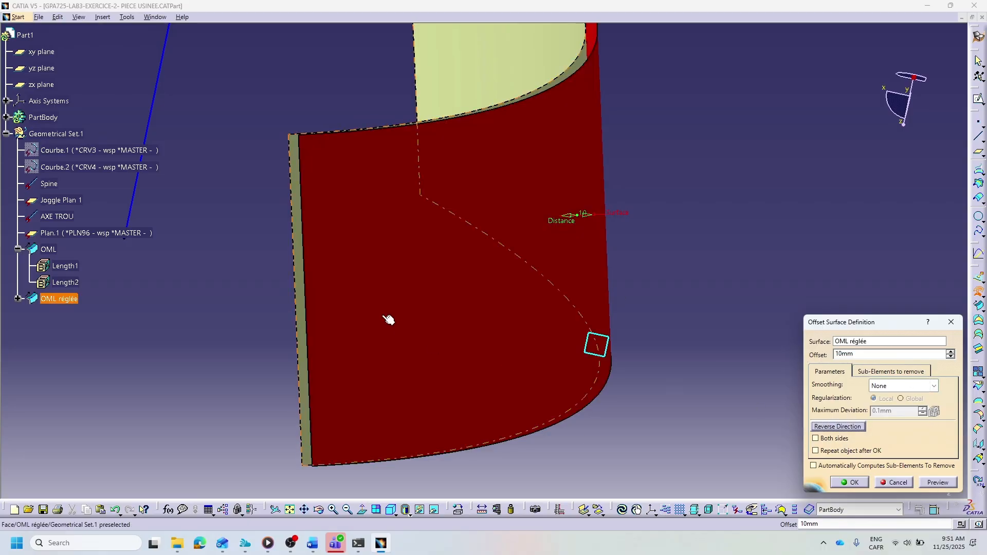
left_click(938, 482)
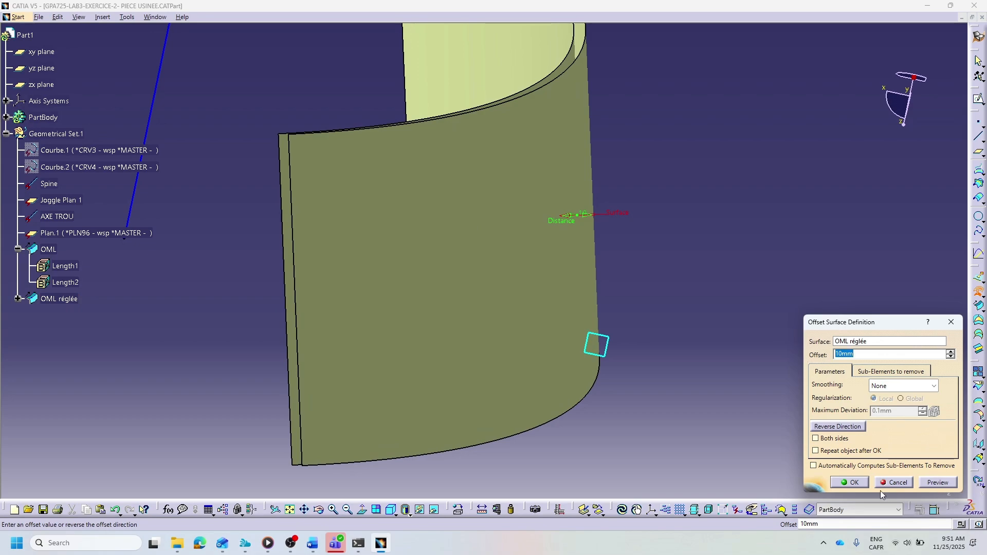
left_click(857, 484)
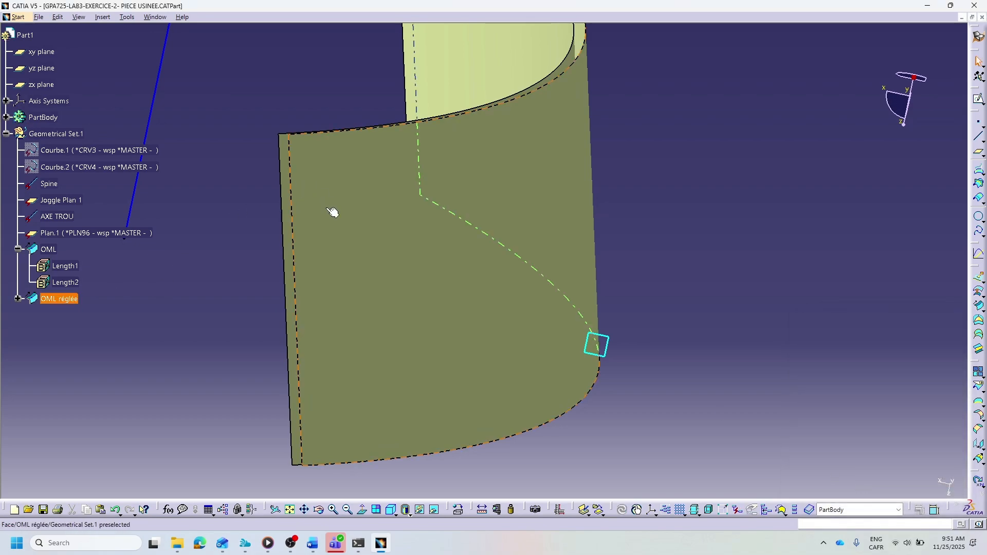
Rename the offset surface in PartBody as IML réglée.
left_click(6, 117)
mouse_move(57, 136)
left_mouse_down()
mouse_move(83, 159)
mouse_move(62, 150)
left_mouse_up()
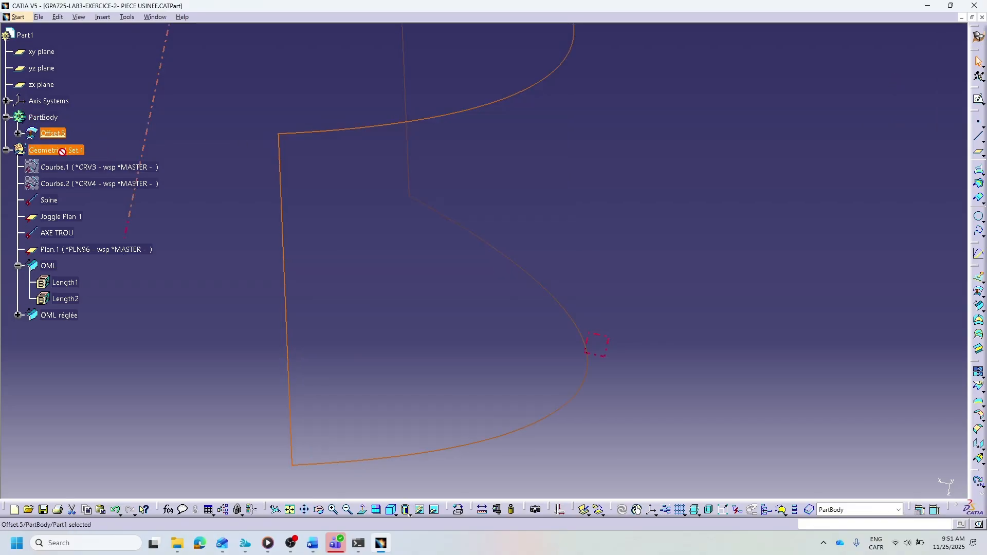
right_click(51, 133)
left_click(183, 181)
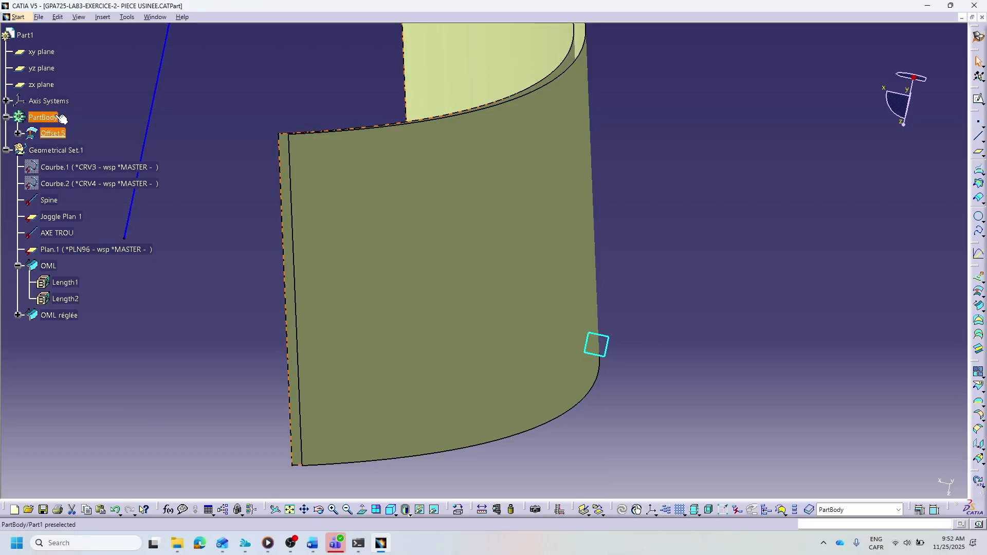
right_click(51, 134)
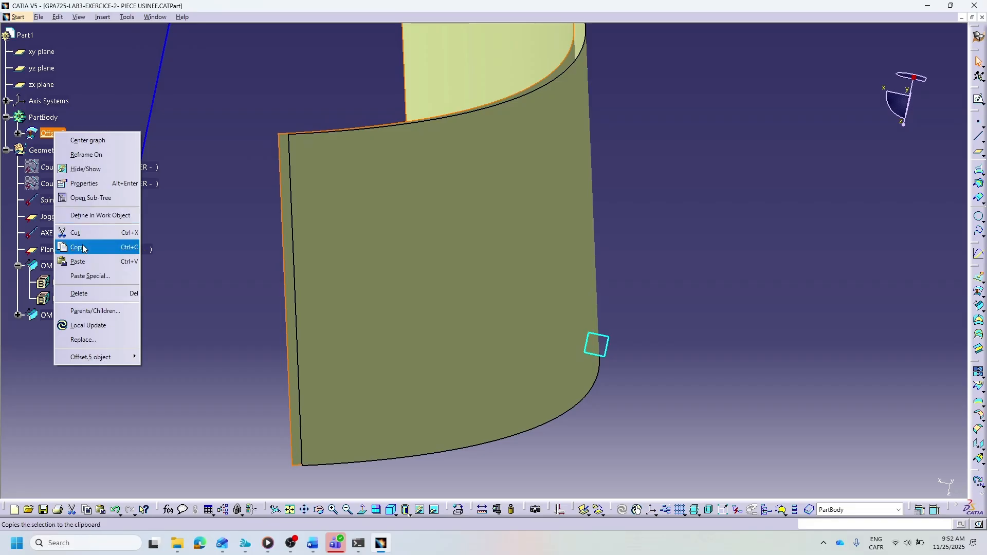
left_click(85, 183)
type("IML réglée")
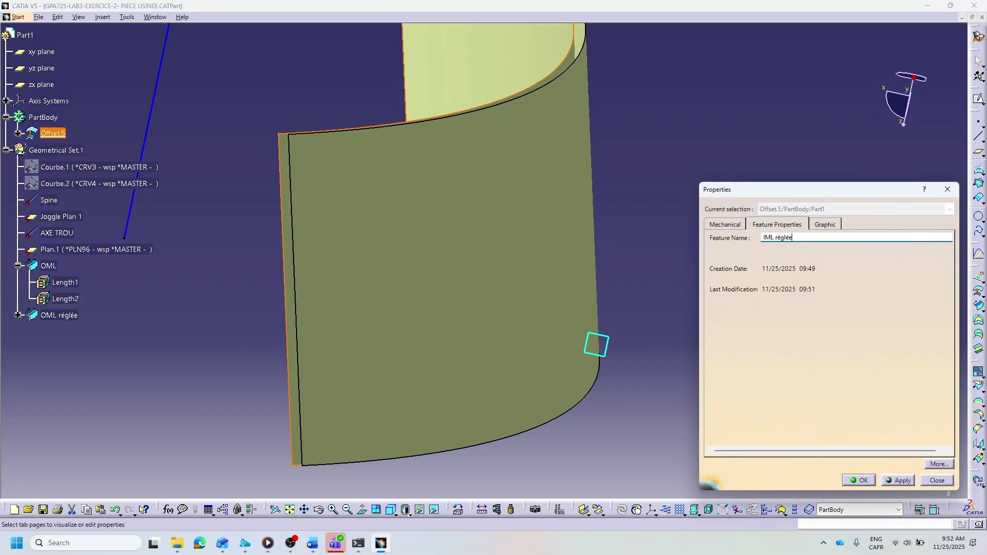
key("Return")
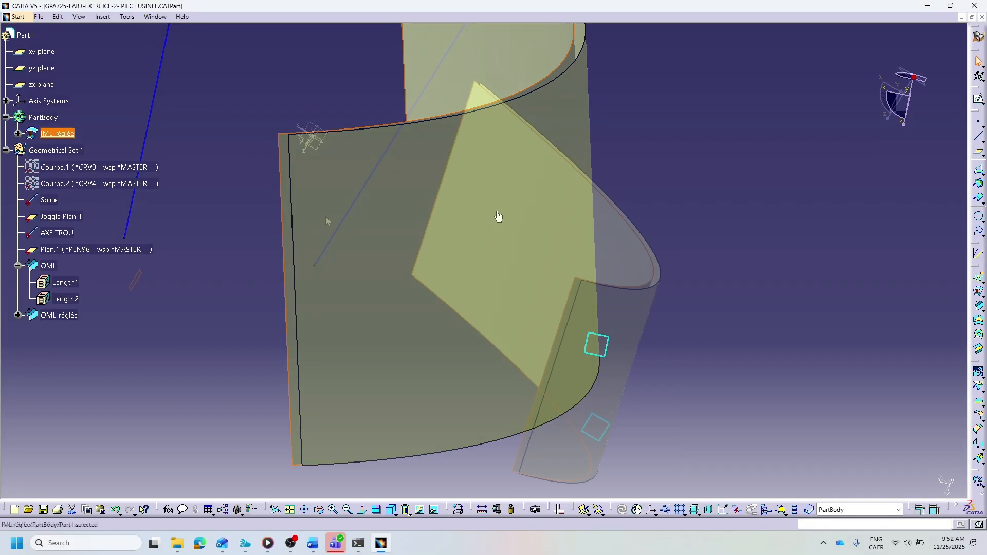
Switch to the Part Design workbench and start a sketch on the xy plane.
left_click(12, 18)
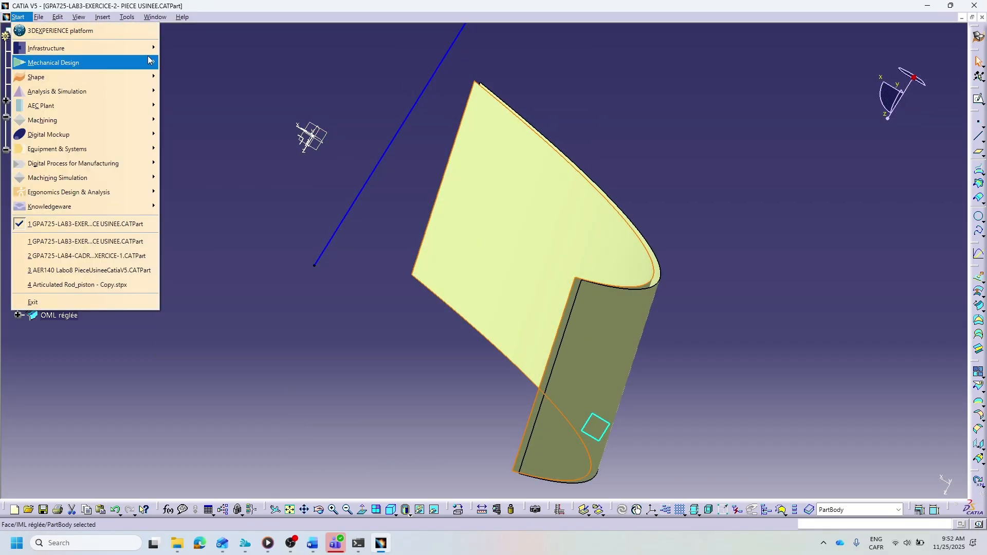
left_click(180, 62)
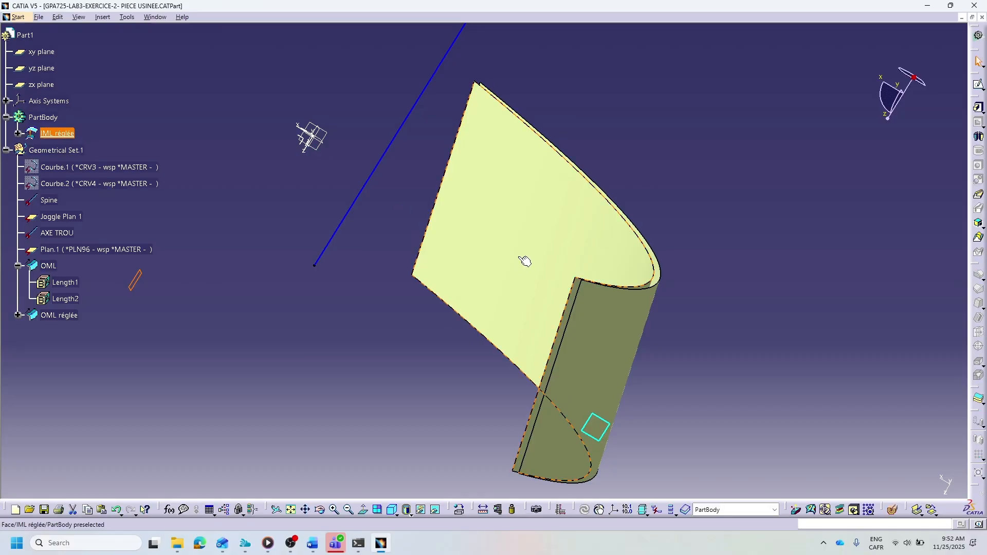
mouse_move(479, 194)
middle_mouse_down()
mouse_move(418, 161)
mouse_move(467, 218)
mouse_move(452, 255)
mouse_move(401, 200)
middle_mouse_up()
left_click(979, 85)
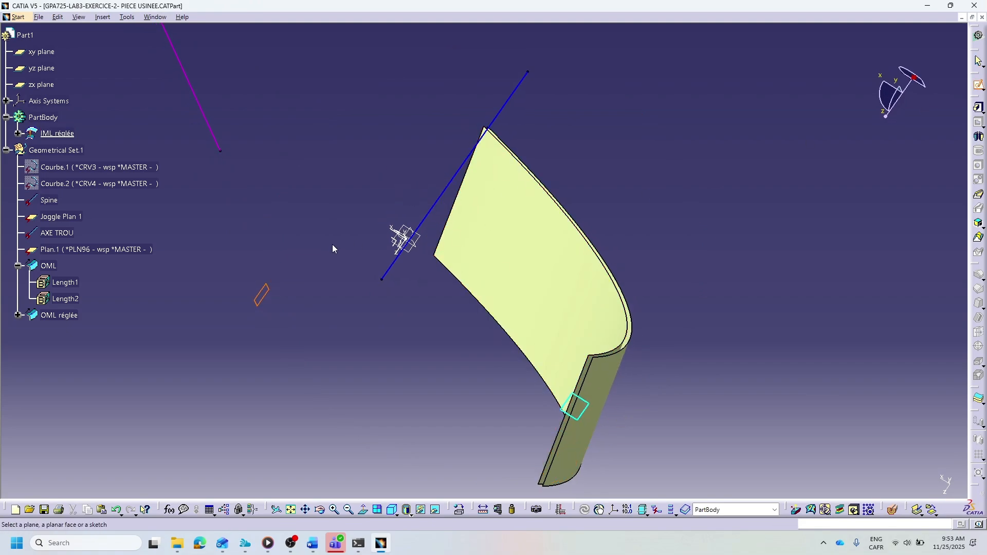
mouse_move(555, 221)
middle_mouse_down()
mouse_move(611, 216)
mouse_move(560, 320)
mouse_move(526, 345)
mouse_move(355, 193)
middle_mouse_up()
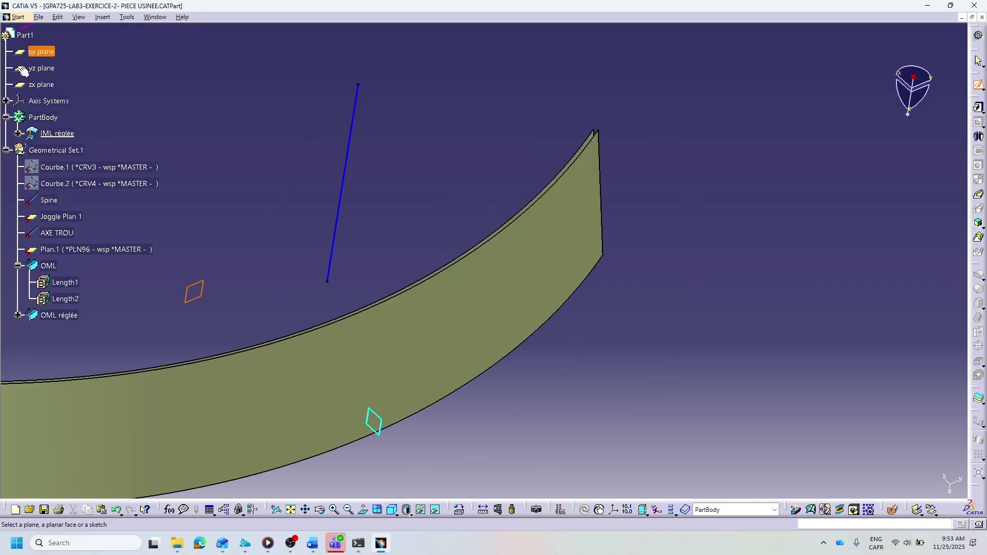
left_click(44, 53)
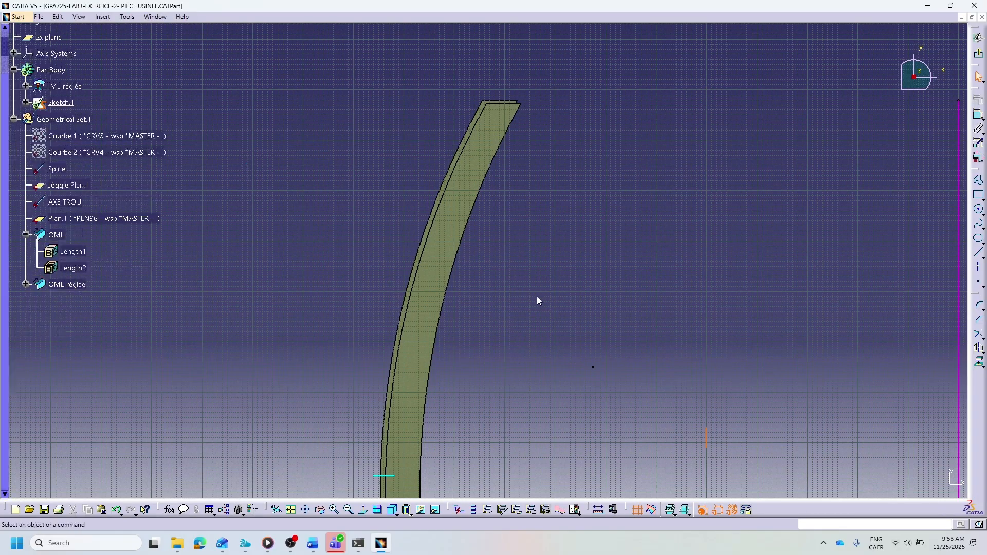
Sketch a rectangle from the origin across the ruled surfaces, about 1160 mm wide and 1200 mm high.
mouse_move(541, 268)
middle_mouse_down()
mouse_move(540, 290)
mouse_move(556, 290)
mouse_move(566, 326)
middle_mouse_up()
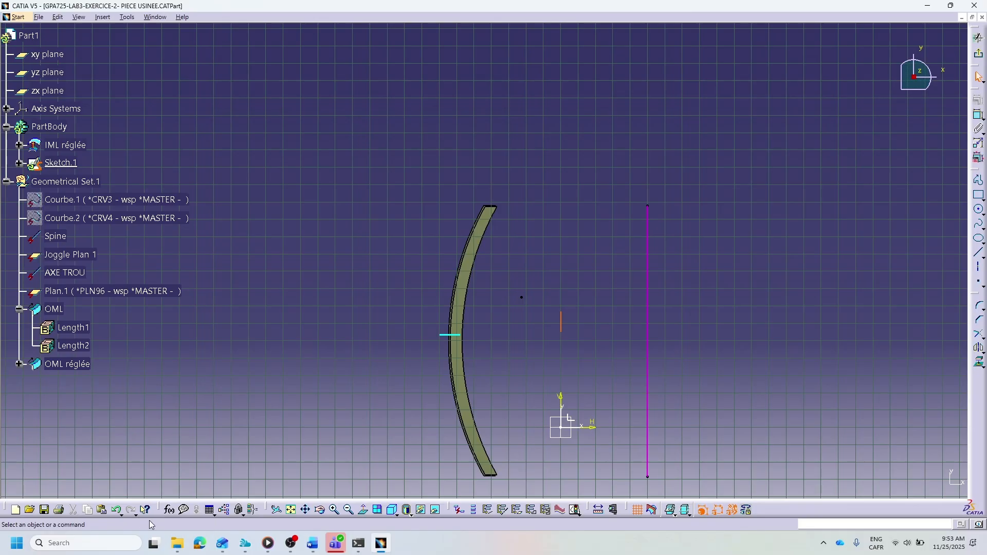
left_click(979, 195)
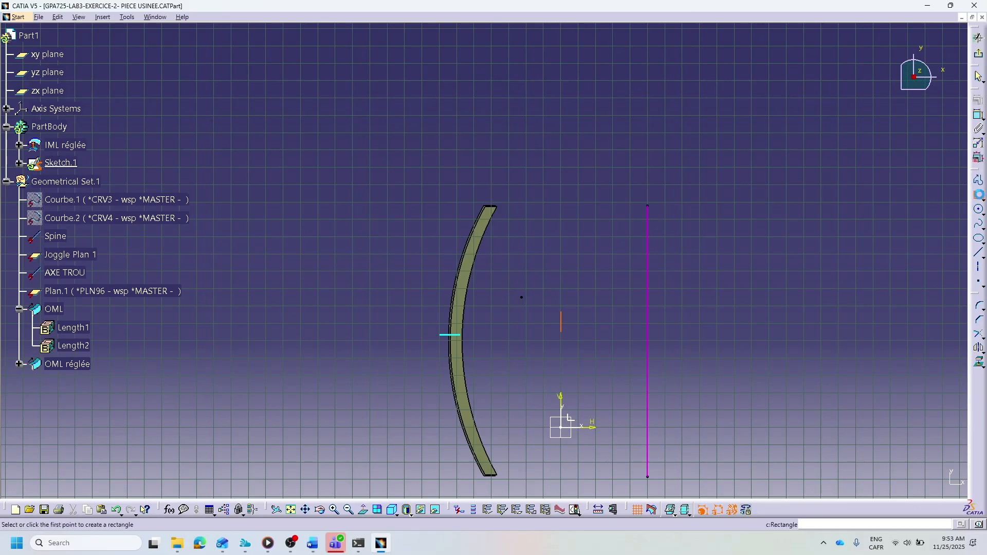
left_click(561, 427)
left_click(360, 220)
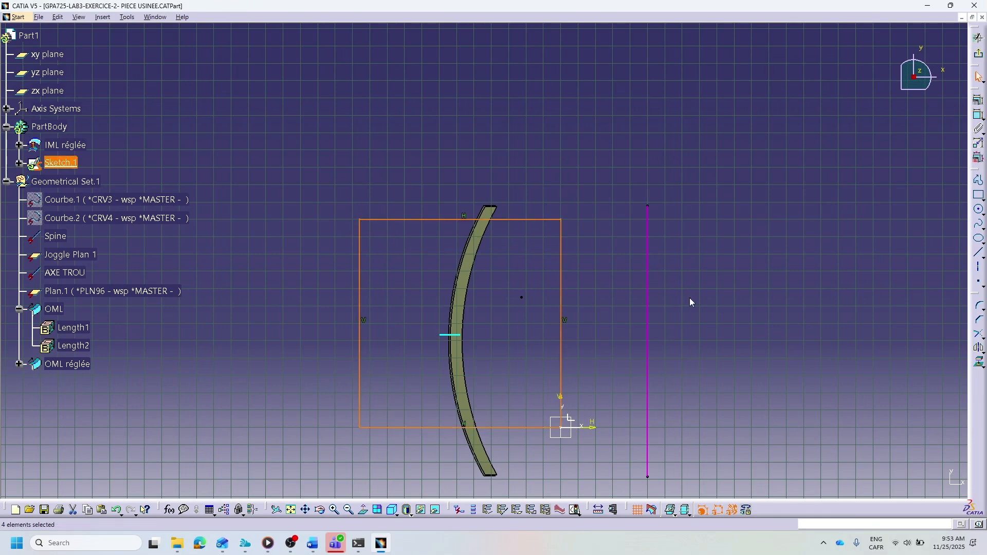
left_click(715, 225)
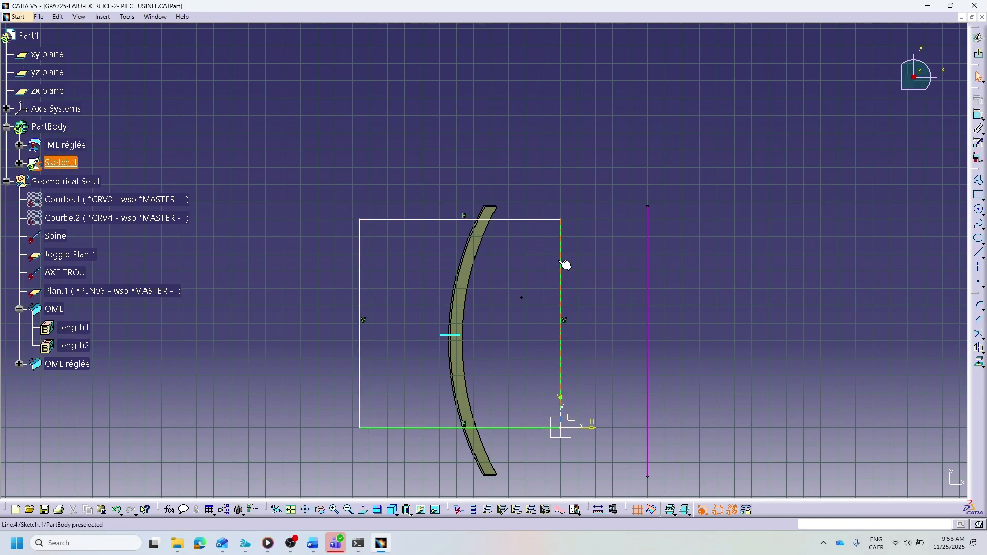
Dimension the rectangle's vertical side through the origin and set it to 1000 mm.
left_click(561, 258)
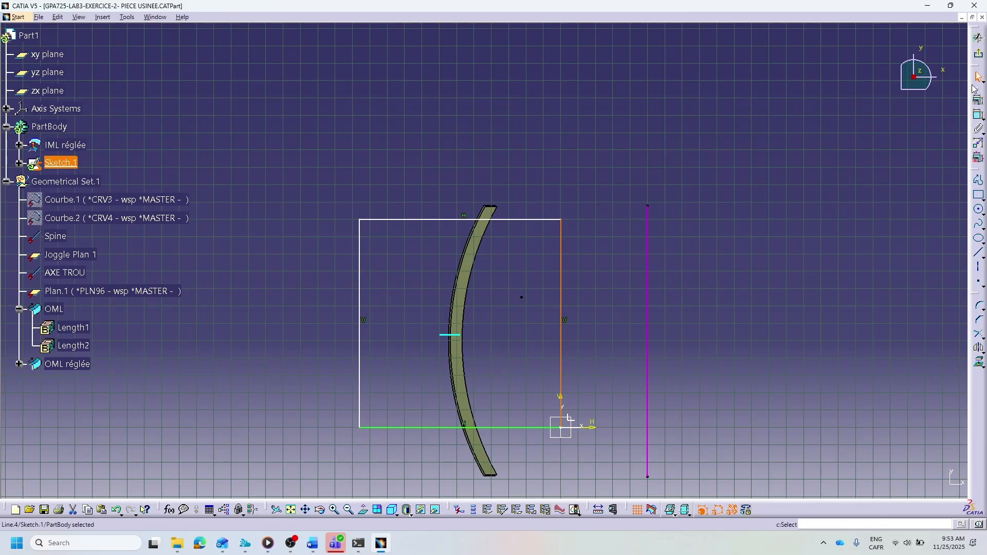
left_click(979, 116)
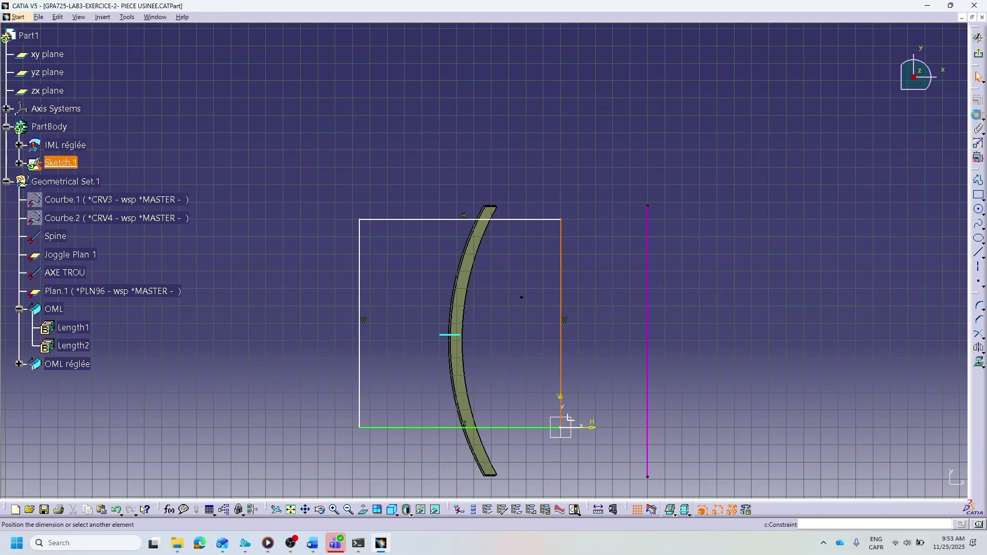
left_click(611, 332)
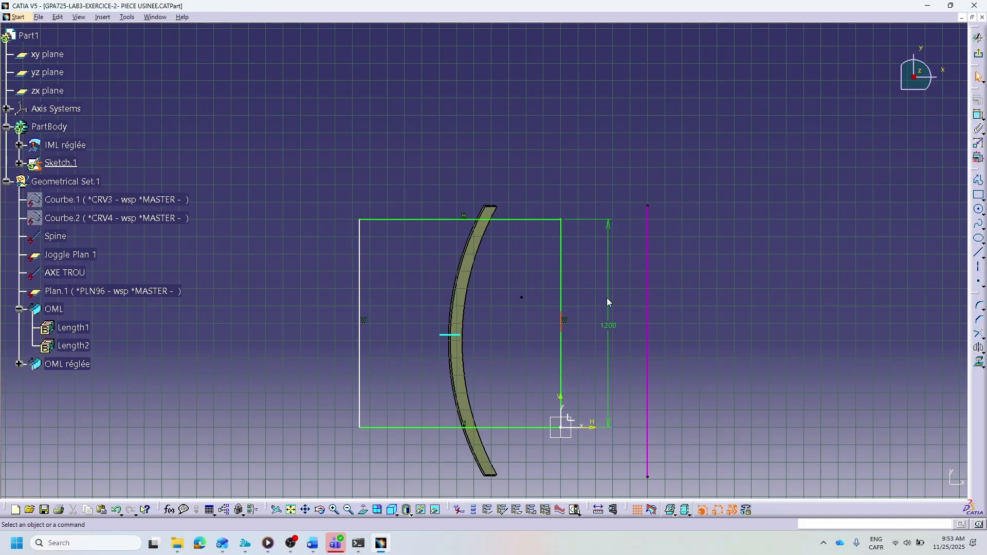
double_click(608, 327)
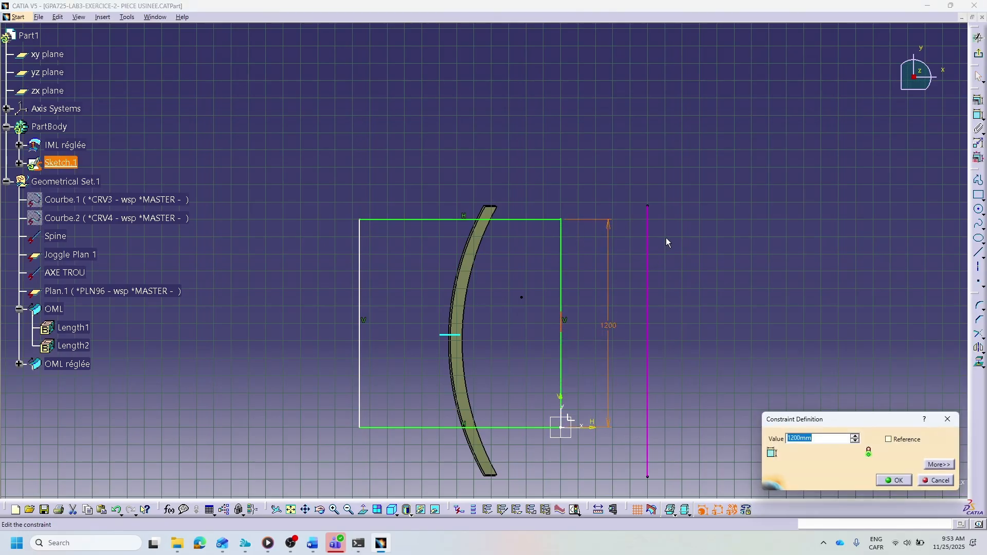
type("1")
key("Return")
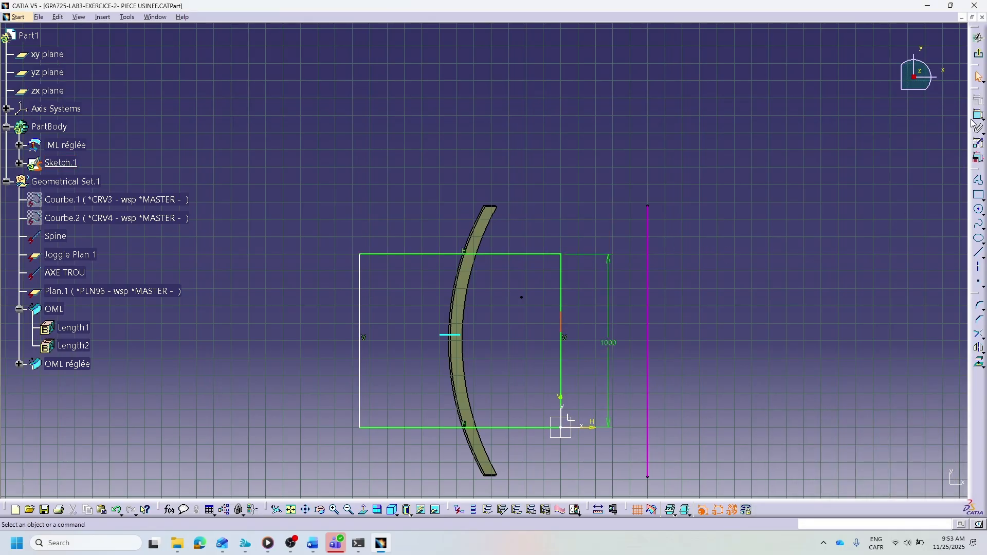
Dimension the rectangle's upper horizontal side and set it to 700 mm.
left_click(516, 254)
left_click(484, 183)
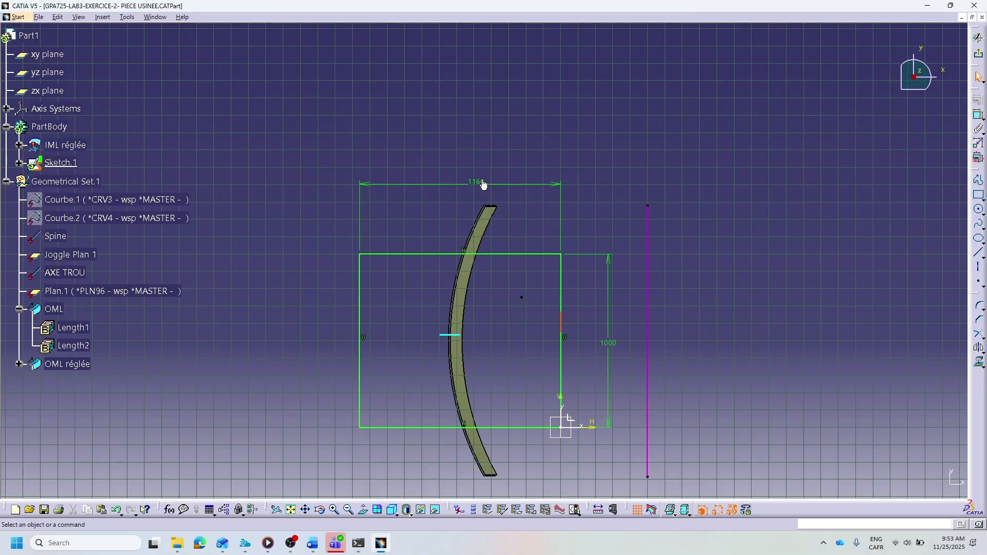
double_click(484, 183)
type("700")
key("Return")
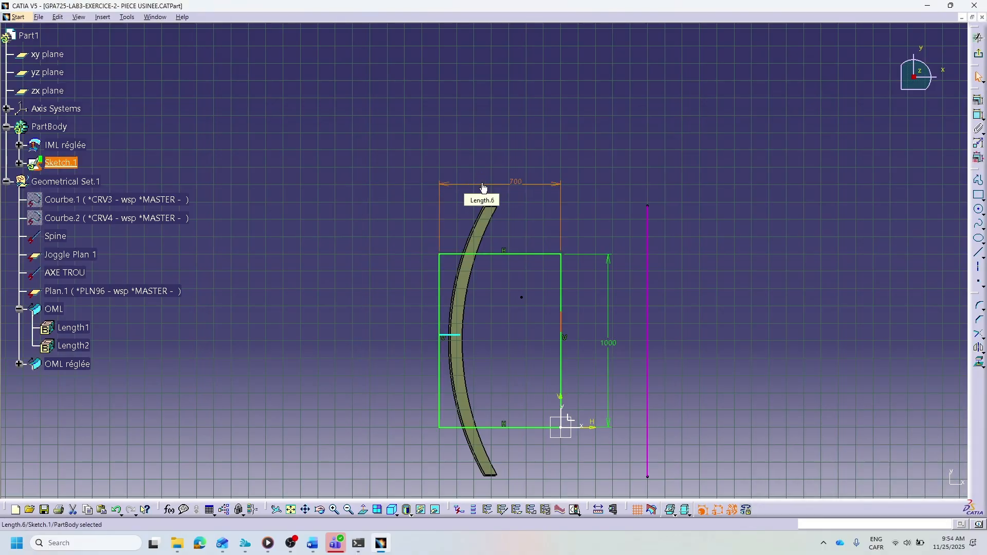
left_click(688, 303)
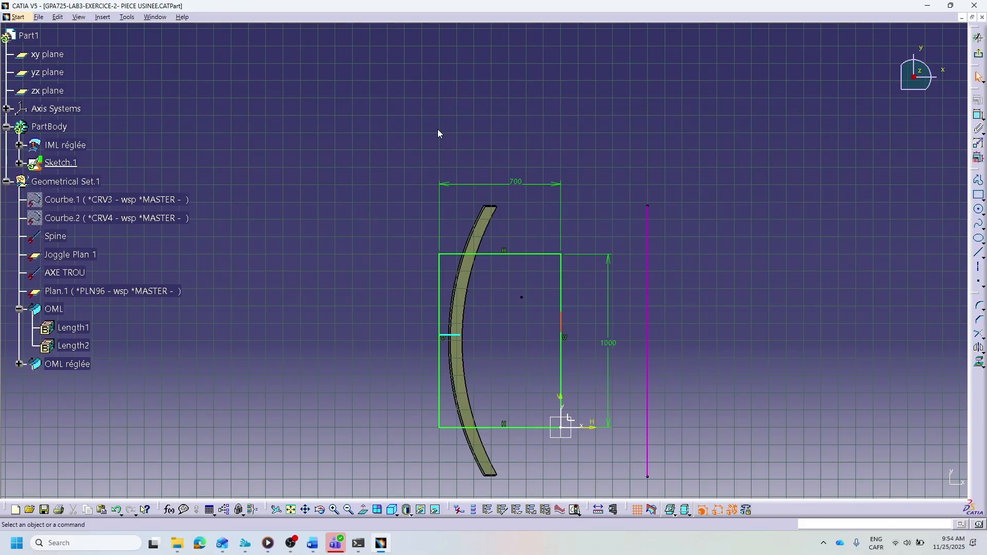
Exit the sketch and pad the rectangle 200 mm in the default direction, after previewing the reversed one.
scroll(88, 200, "down", 2, "ctrl")
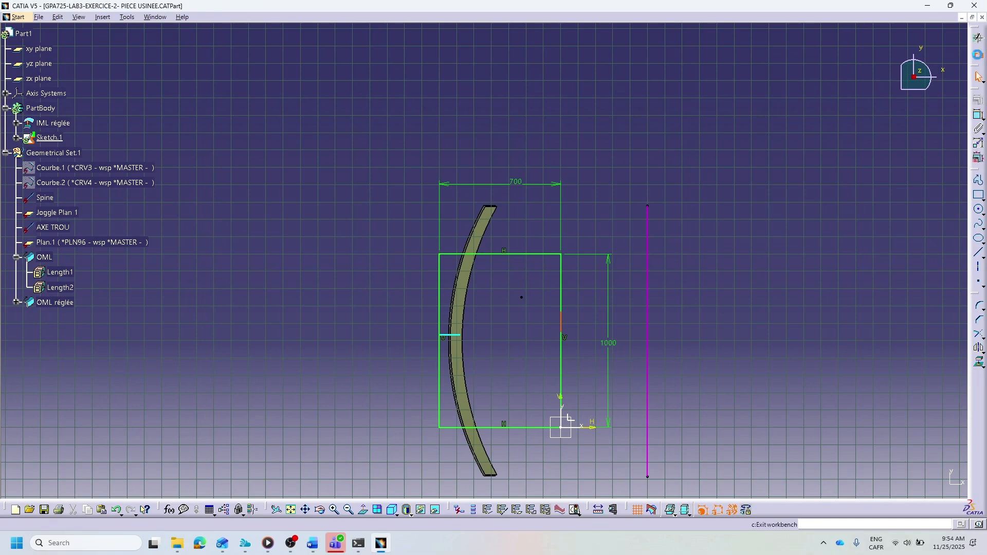
left_click(979, 37)
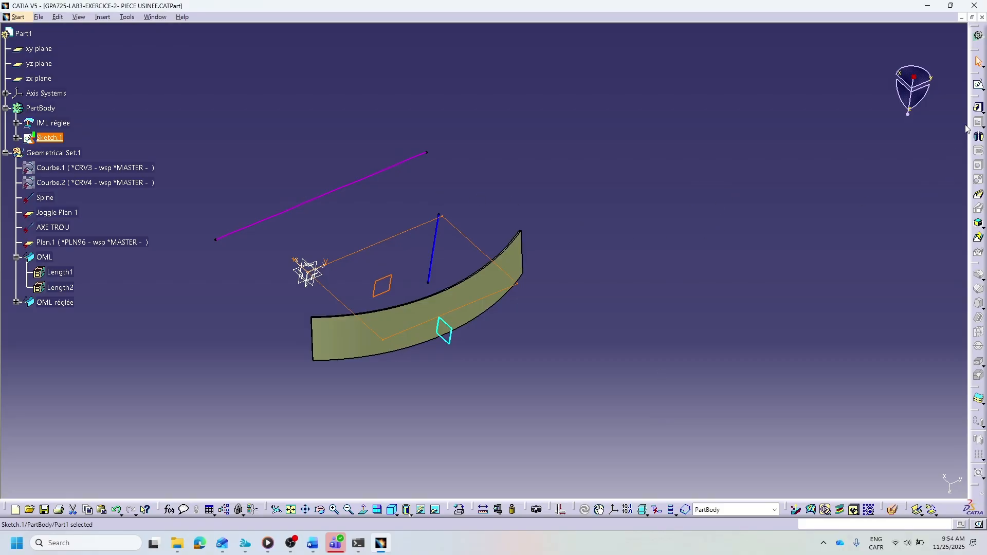
left_click(978, 107)
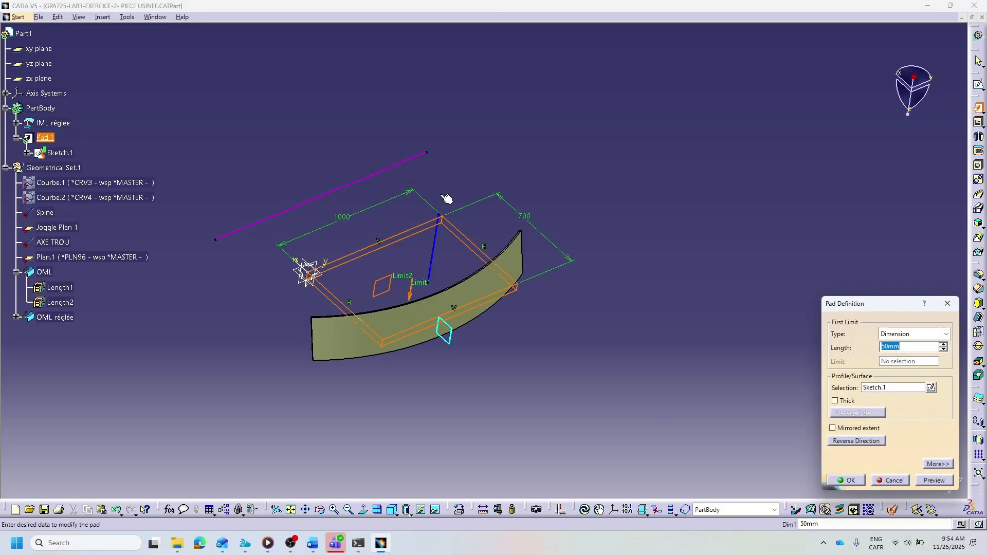
type("200")
left_click(942, 481)
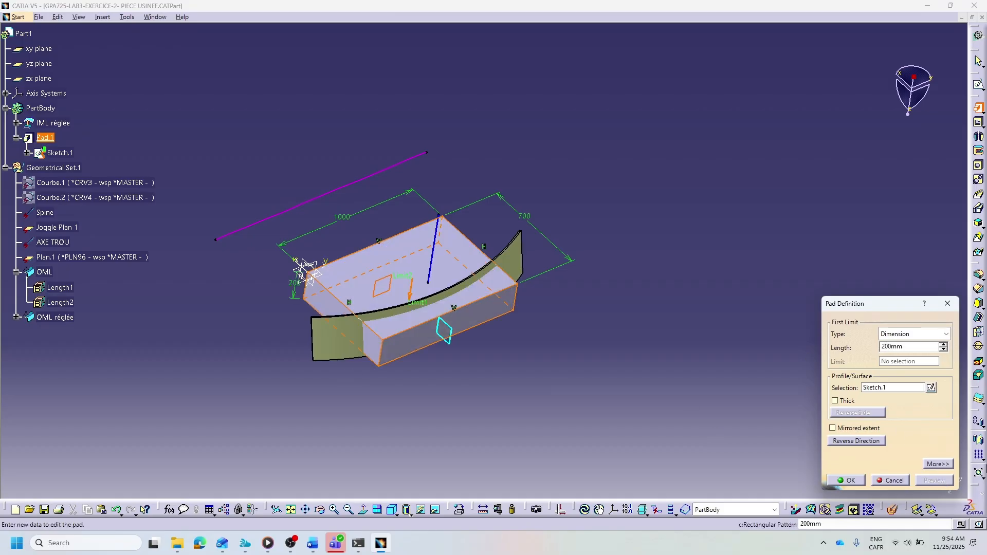
left_click(864, 443)
left_click(934, 481)
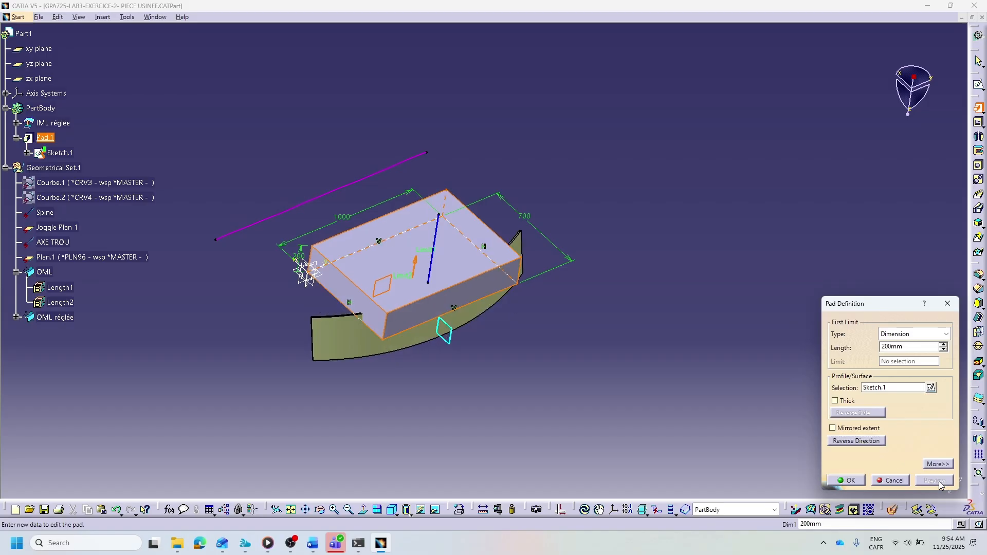
left_click(874, 441)
left_click(939, 481)
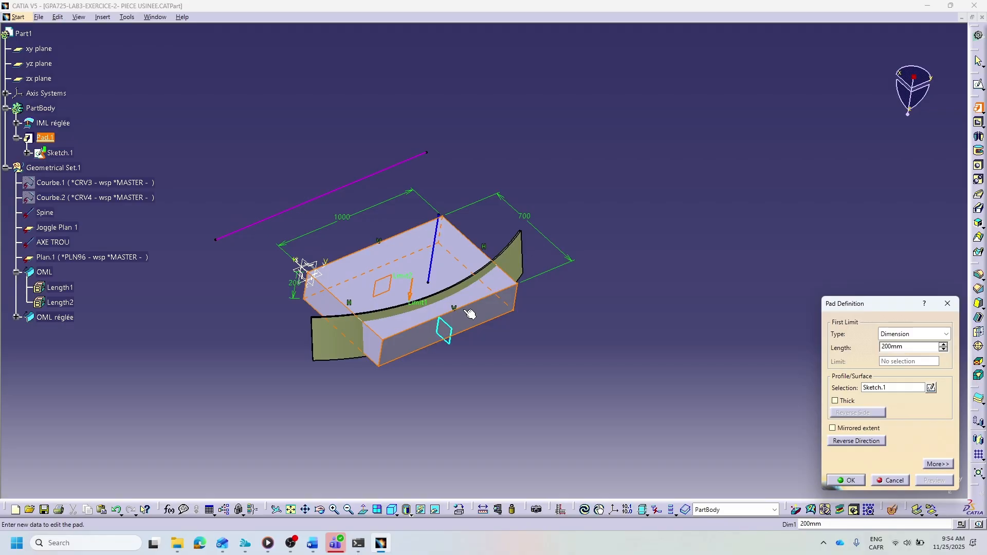
left_click(845, 481)
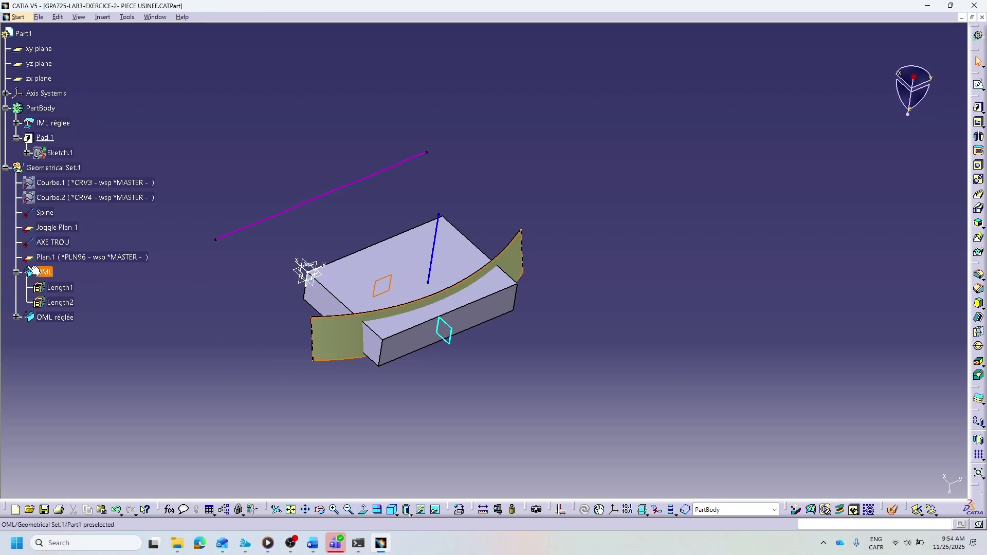
Hide the OML and OML réglée surfaces in the geometrical set.
right_click(45, 273)
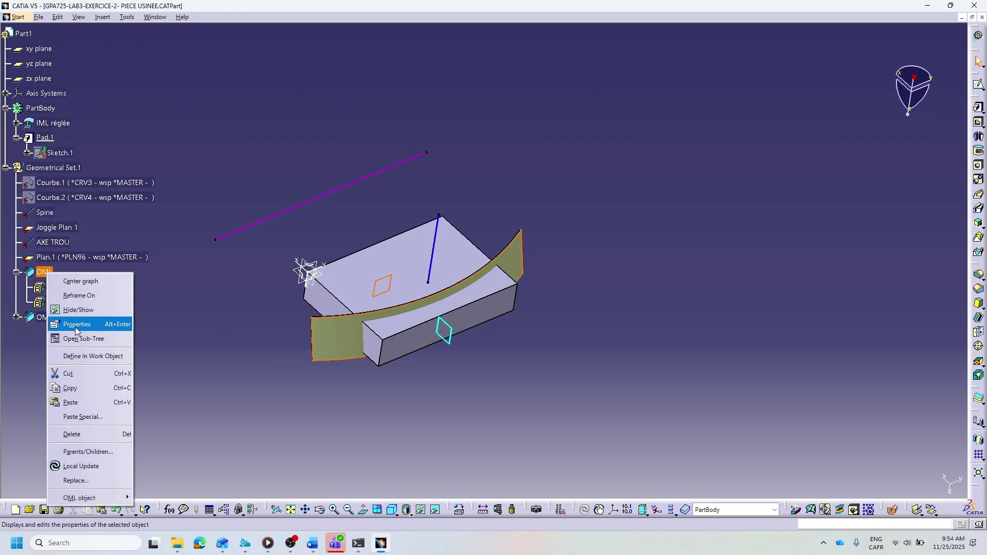
left_click(53, 318)
right_click(55, 319)
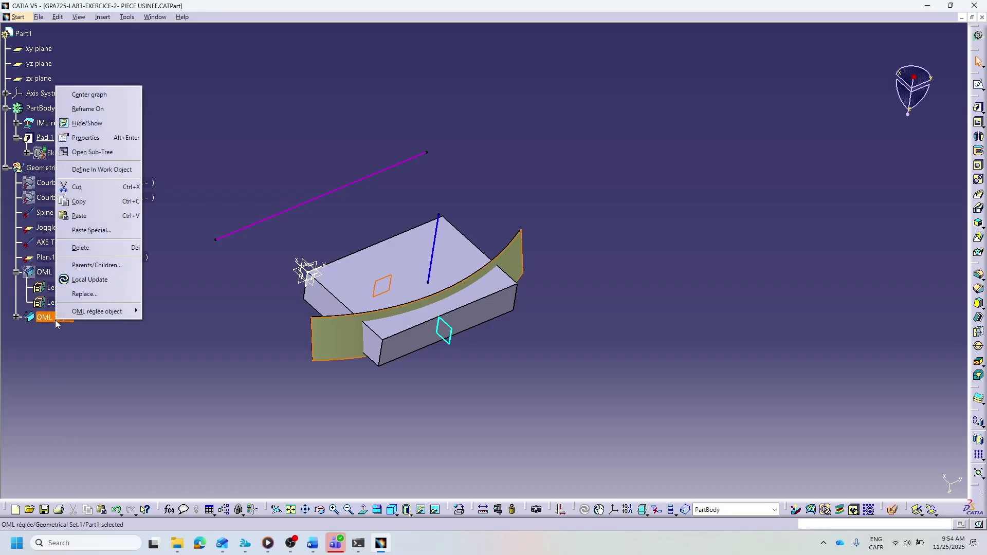
left_click(112, 125)
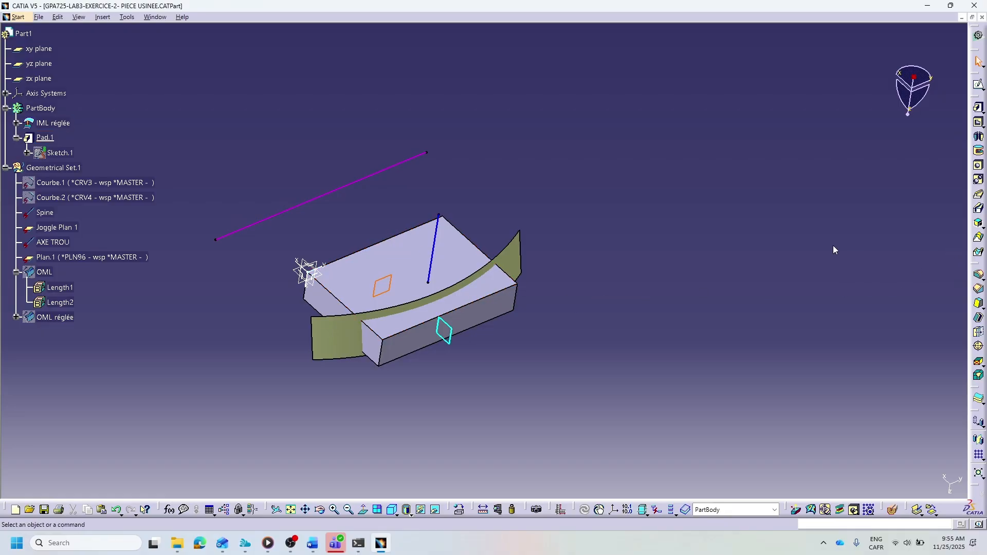
Split the padded block with the IML réglée surface, using no extrapolation.
left_click(103, 17)
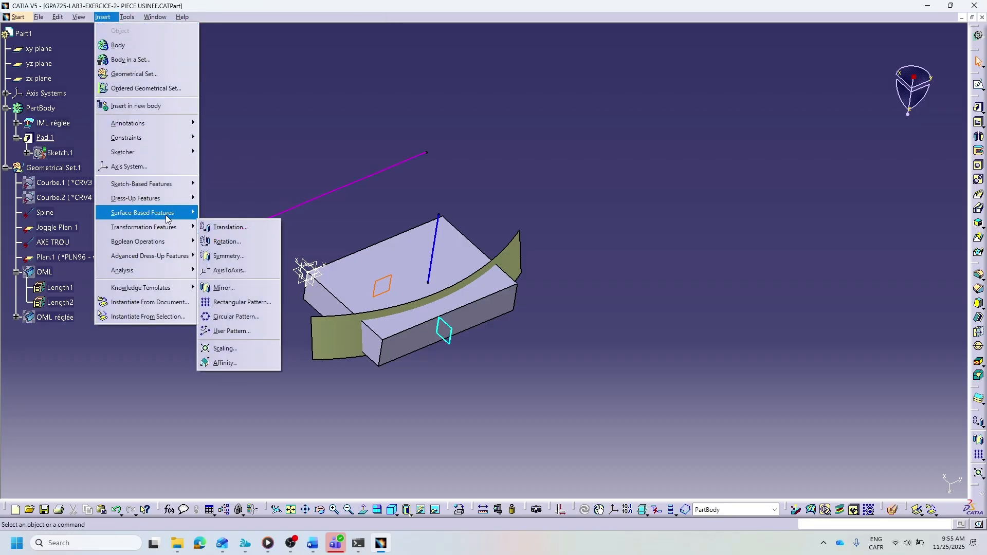
mouse_move(166, 214)
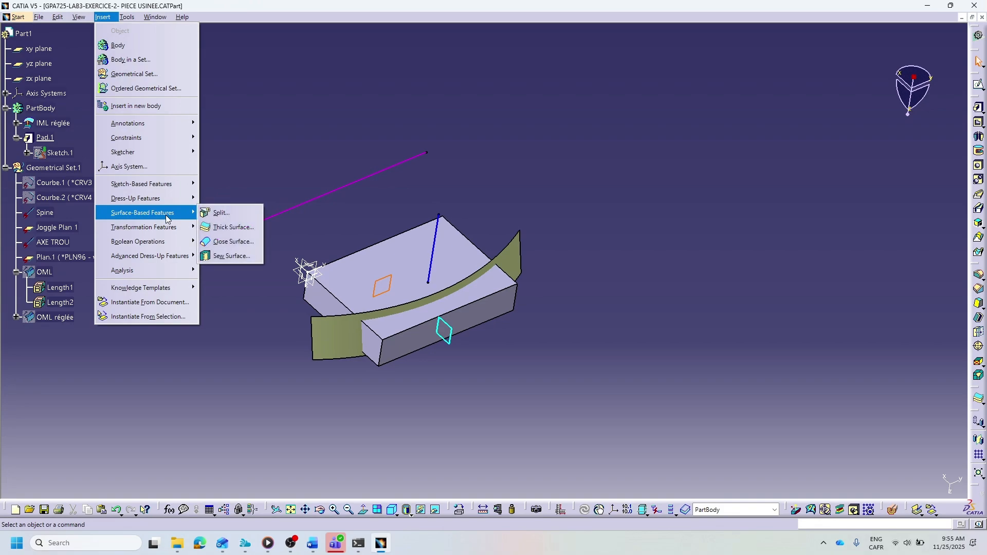
left_click(221, 214)
left_click(330, 341)
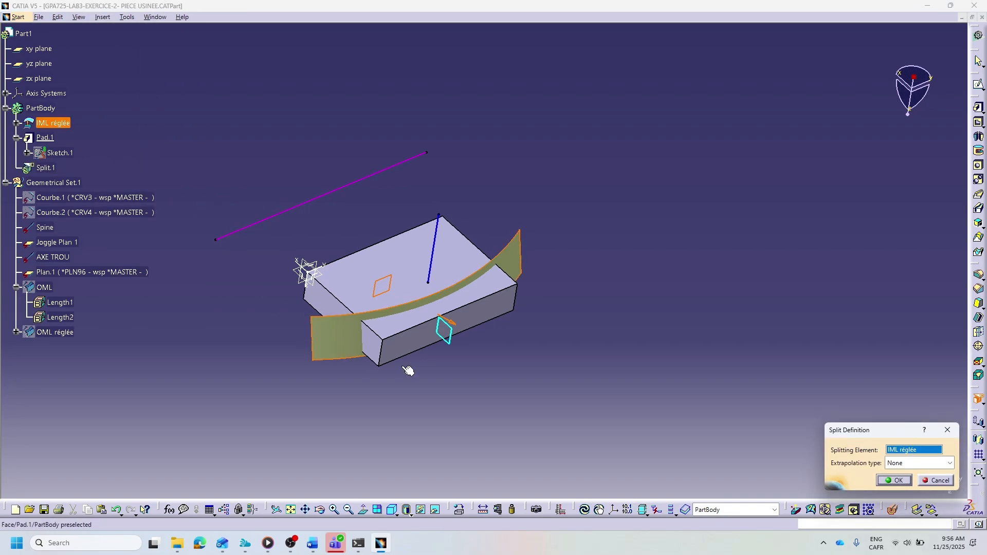
left_click(906, 480)
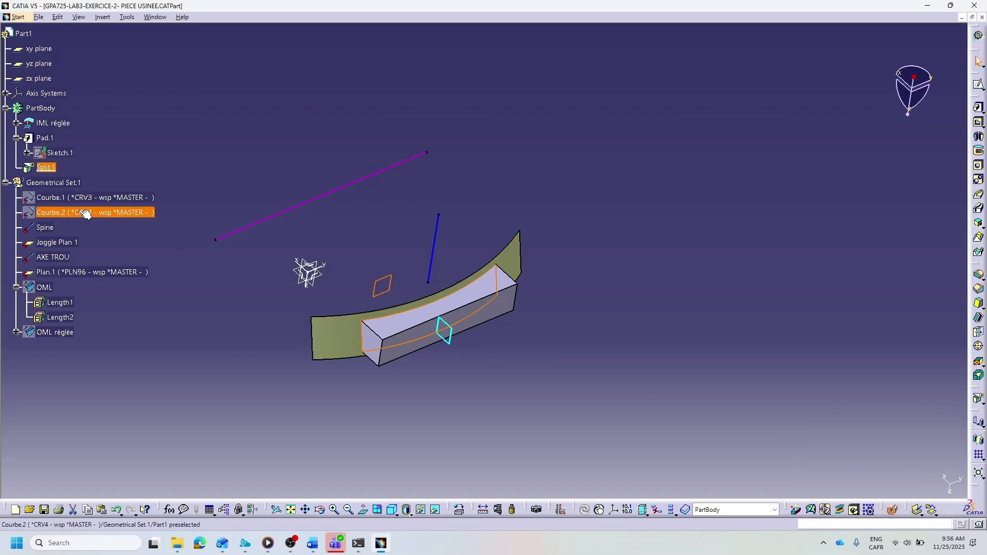
Edit the block's split and reverse its direction to keep the portion on the origin side.
double_click(50, 169)
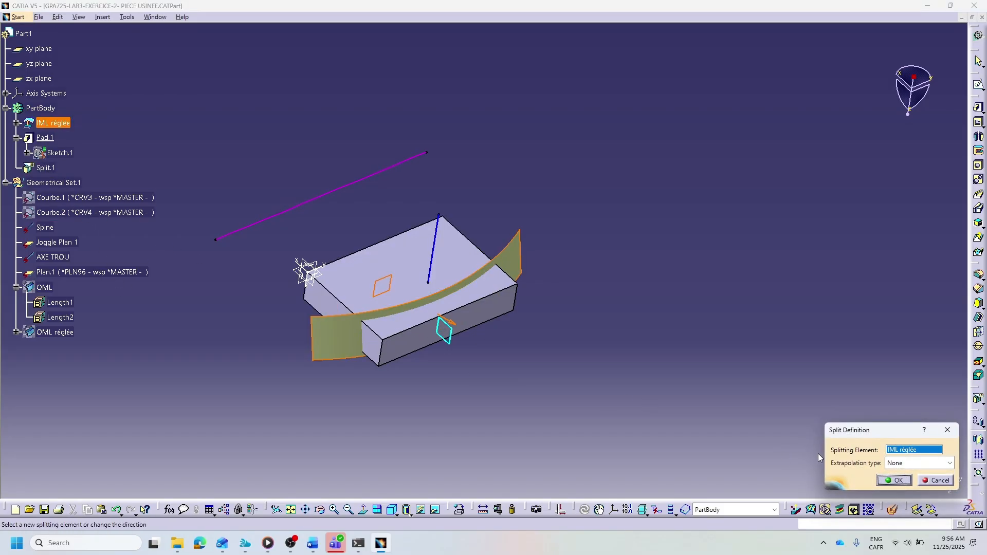
left_click(445, 320)
left_click(894, 480)
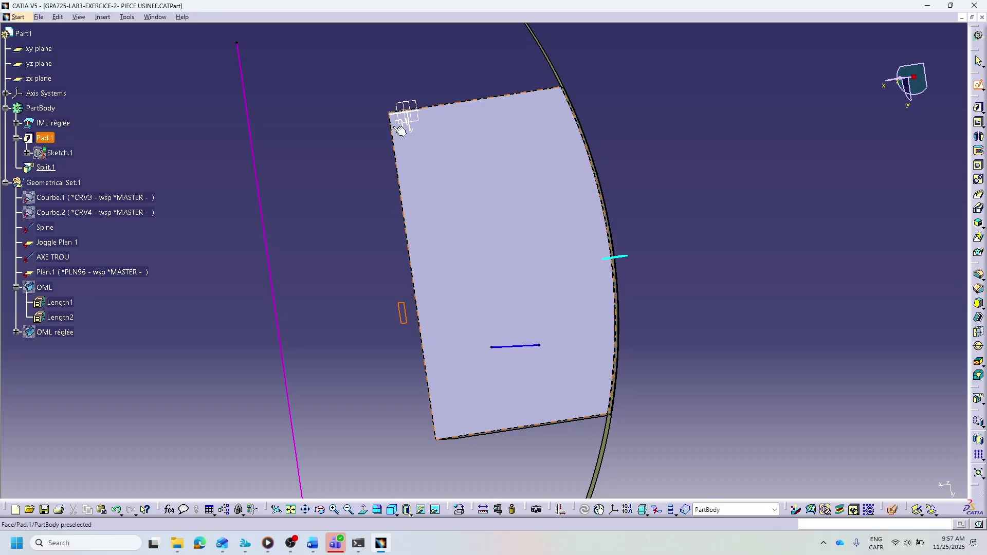
Start a sketch on the xy plane and draw a rectangle about 80 mm above the block's lower edge, extending past its curved side.
left_click(39, 49)
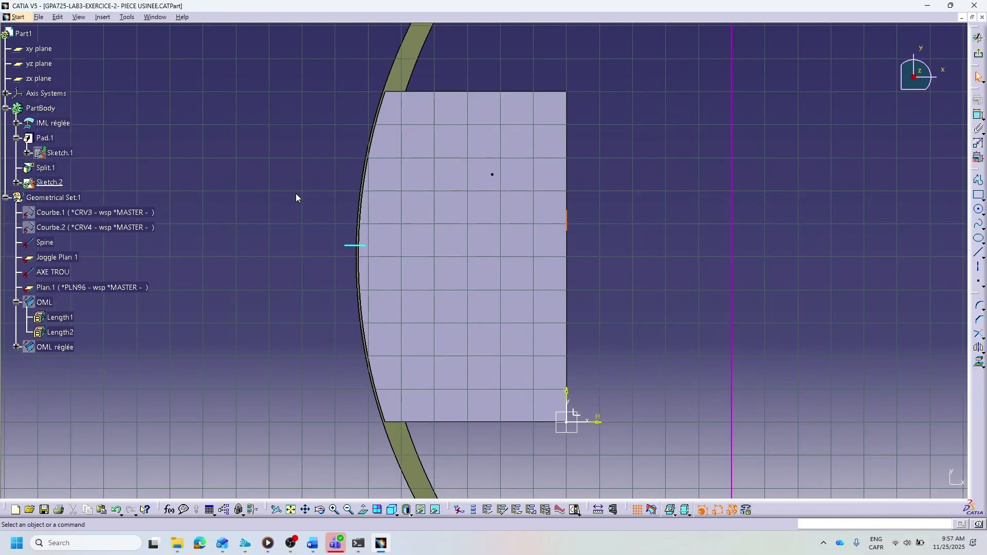
mouse_move(300, 251)
middle_mouse_down()
mouse_move(372, 262)
mouse_move(297, 236)
mouse_move(504, 240)
mouse_move(719, 268)
mouse_move(805, 298)
middle_mouse_up()
mouse_move(377, 168)
middle_mouse_down()
mouse_move(355, 149)
mouse_move(355, 203)
mouse_move(346, 204)
middle_mouse_up()
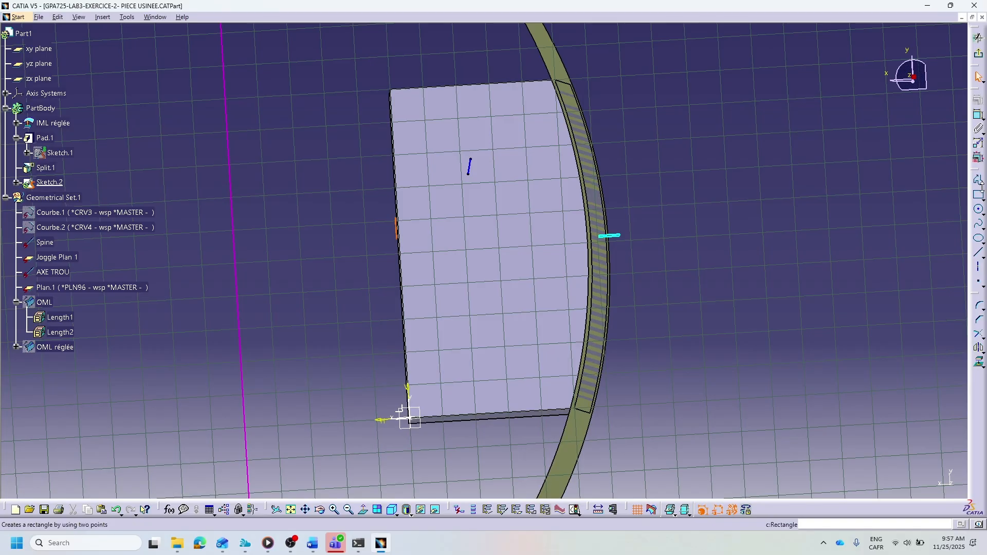
left_click(982, 199)
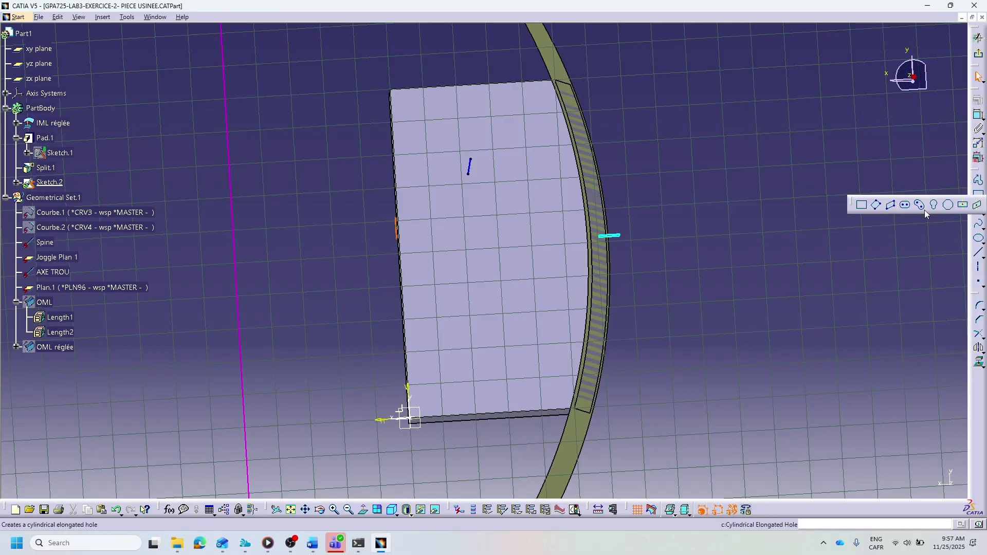
left_click(864, 206)
left_click(425, 390)
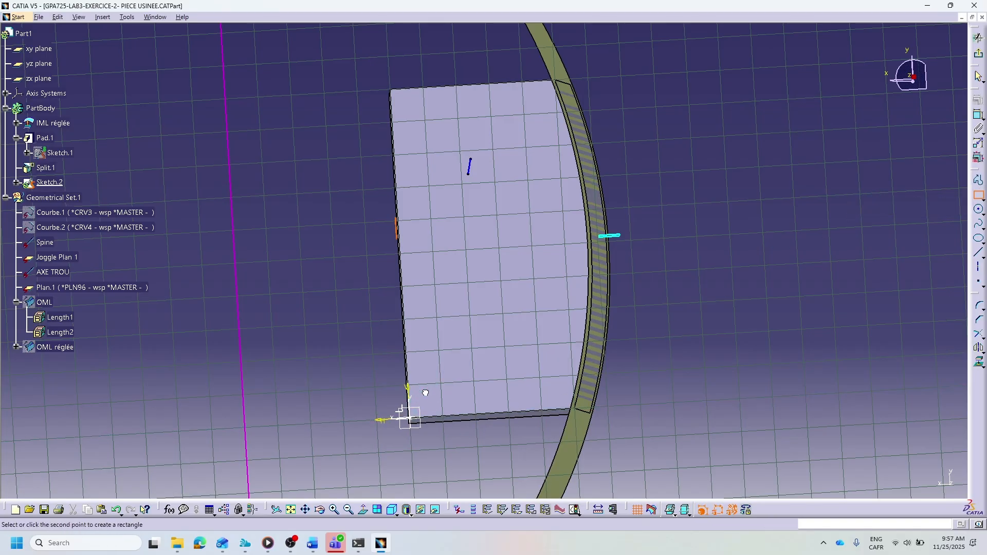
left_click(684, 243)
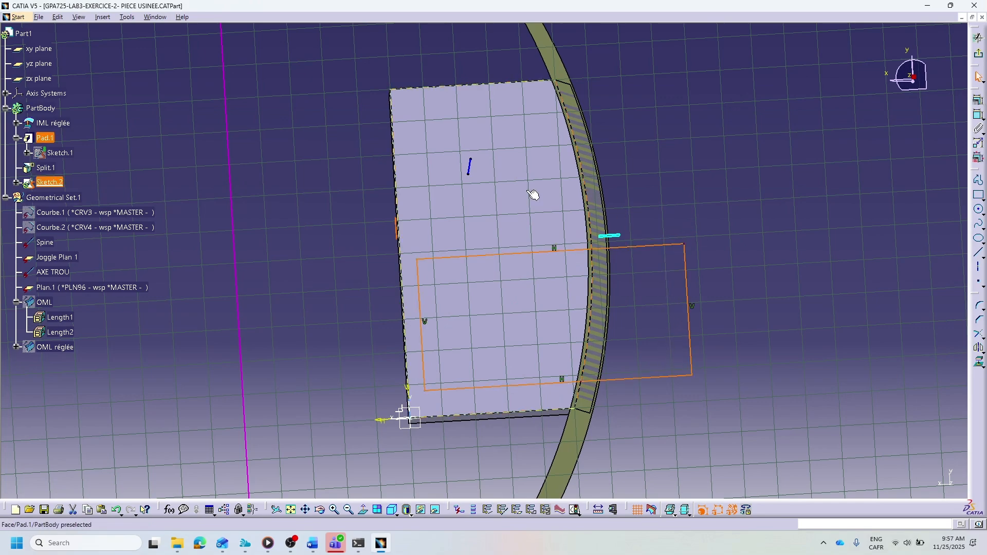
Draw a second rectangle about 90 mm above the first one, also extending past the block's curved side.
left_click(980, 200)
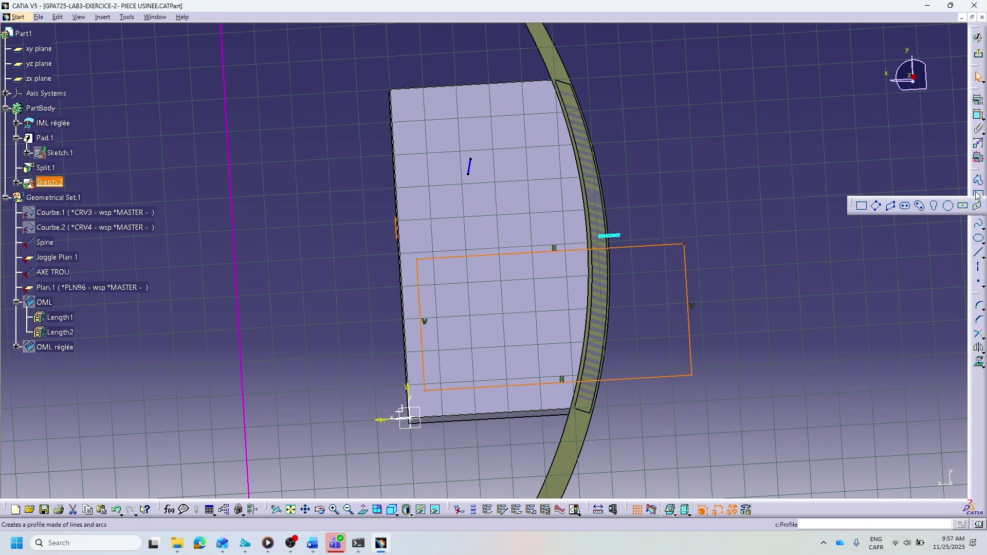
left_click(864, 206)
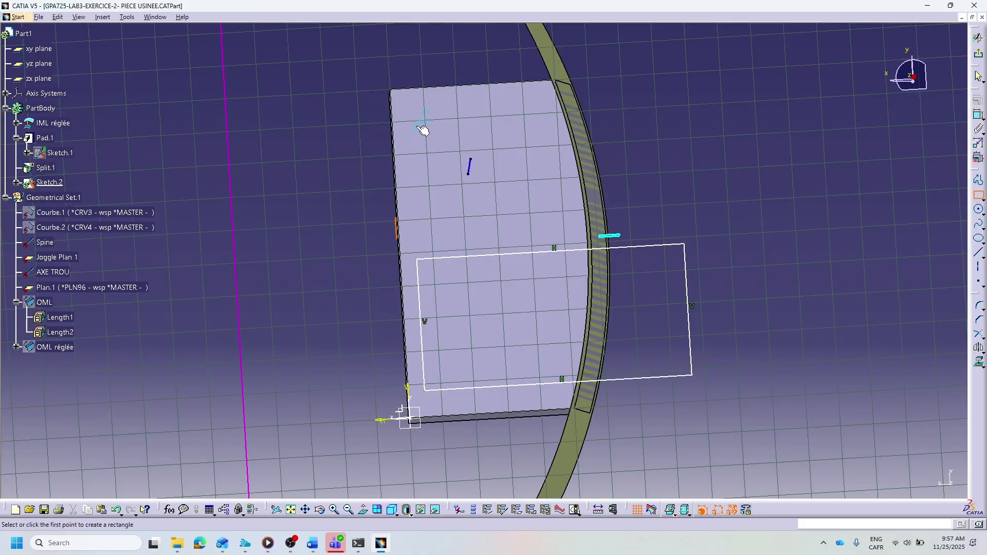
left_click(416, 124)
left_click(753, 210)
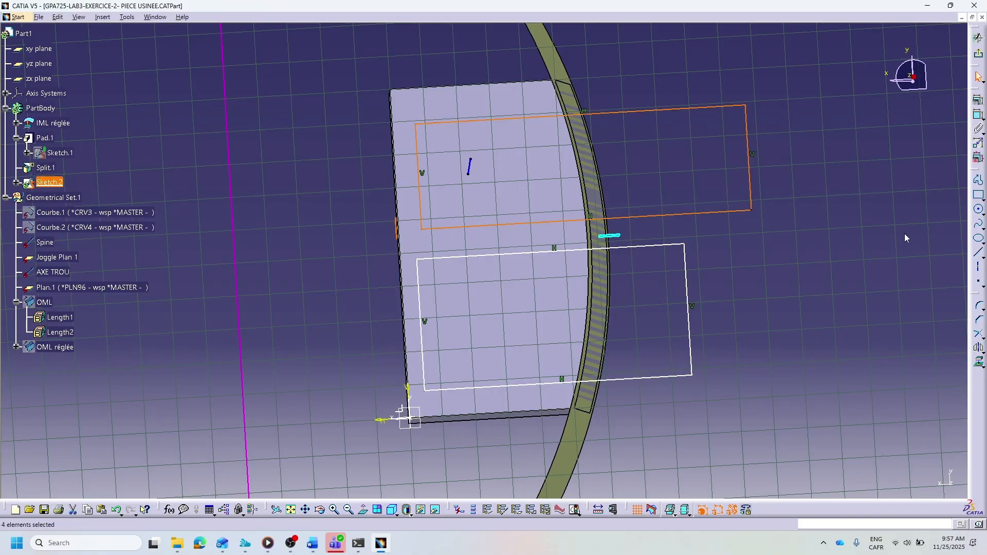
left_click(855, 240)
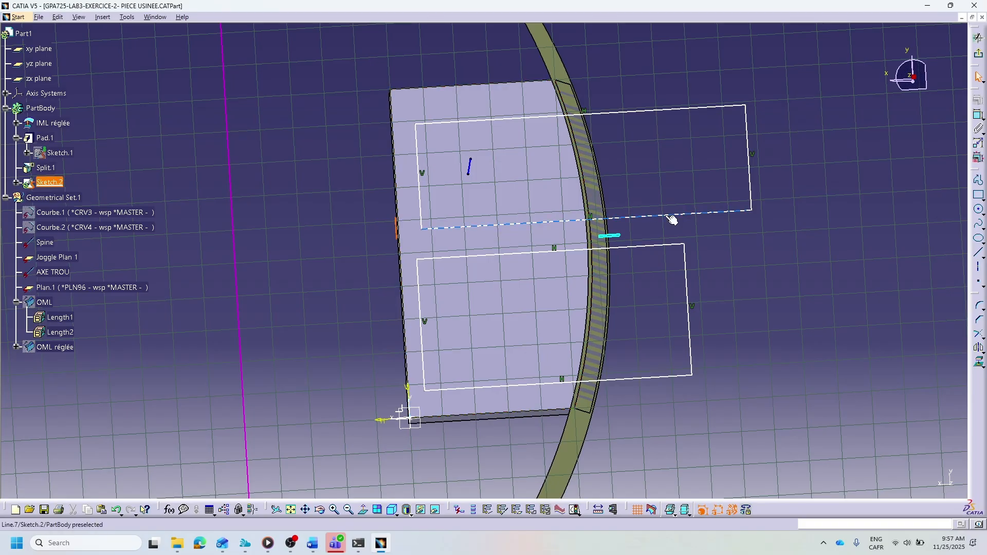
Dimension the gap between the facing horizontal sides of the two rectangles and set it to 50 mm.
left_click(697, 214)
left_click(666, 249, "ctrl")
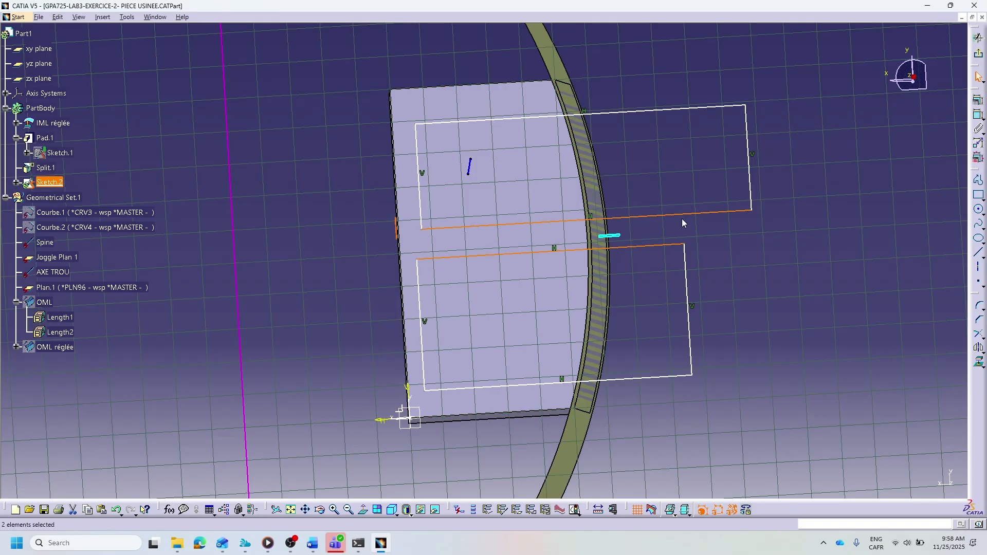
left_click(979, 115)
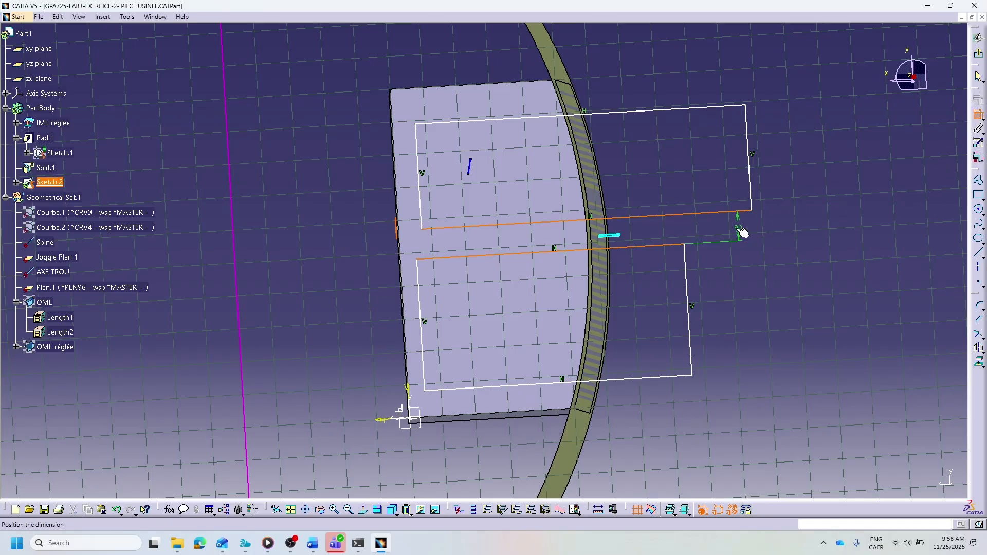
left_click(740, 251)
double_click(736, 227)
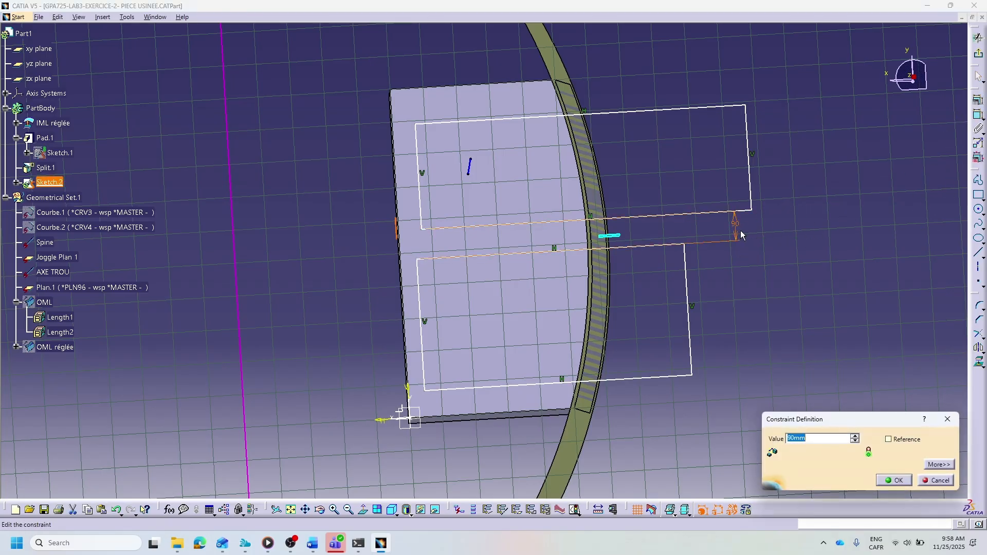
type("50")
key("Return")
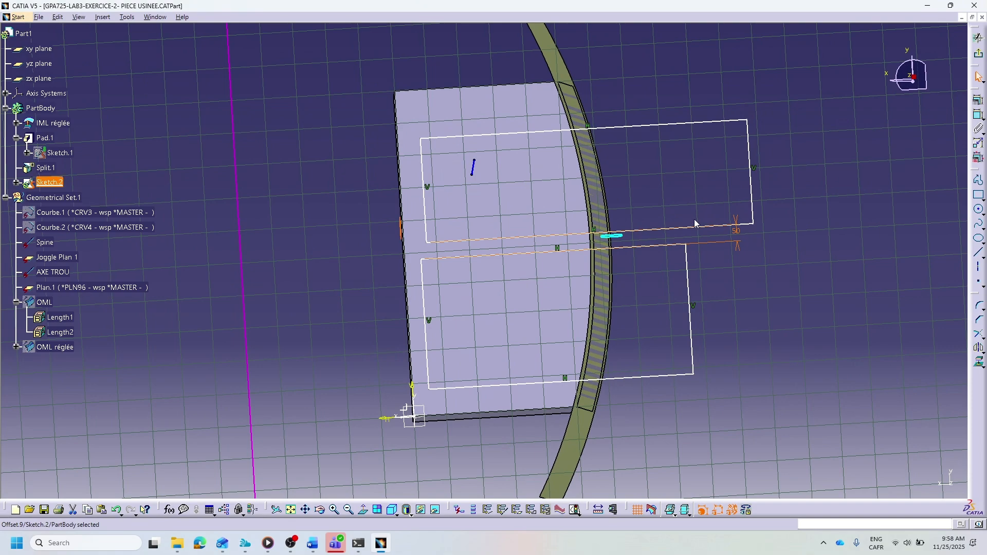
left_click(789, 324)
Dimension the lower rectangle's bottom side from the horizontal axis along the block's lower edge and set the distance to 35 mm.
left_click(540, 387)
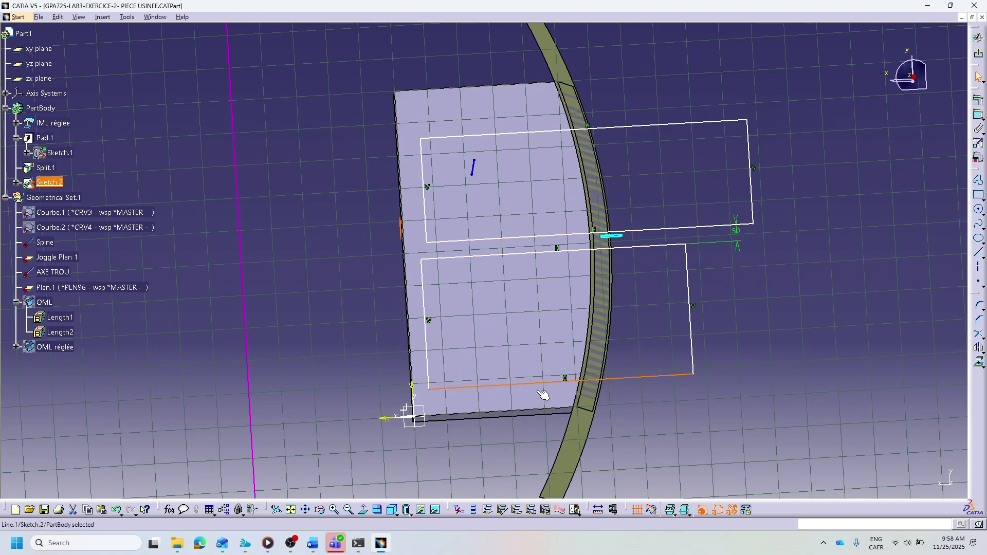
left_click(393, 423)
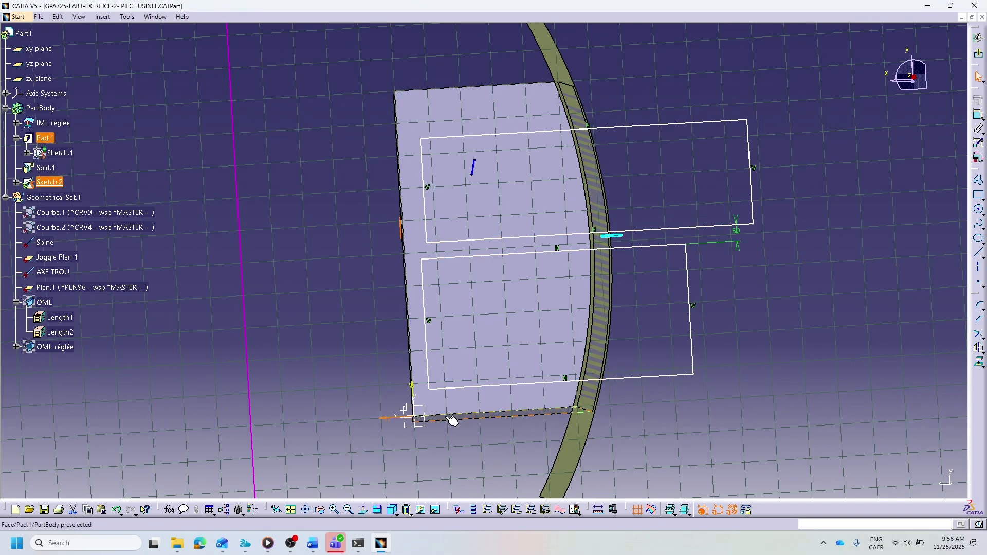
left_click(671, 379)
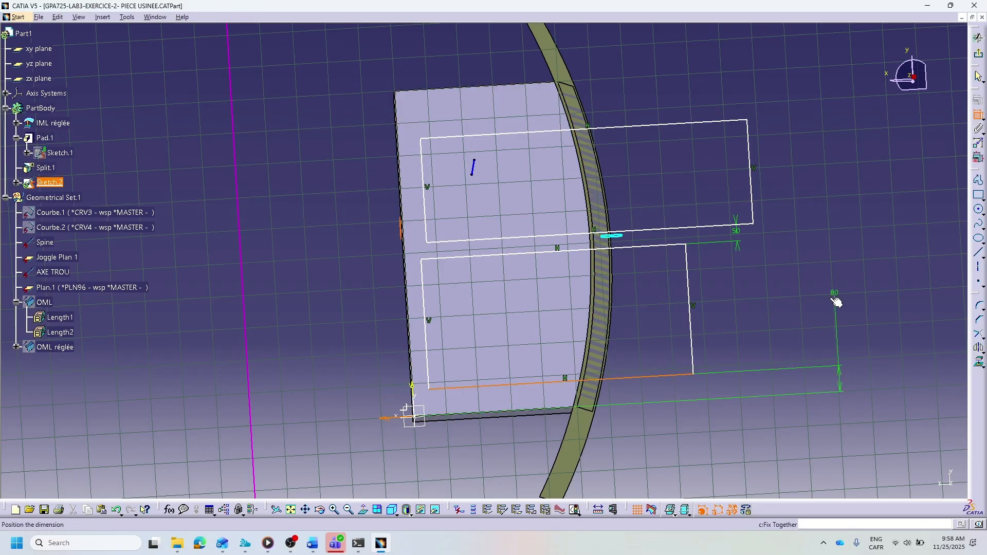
left_click(766, 417)
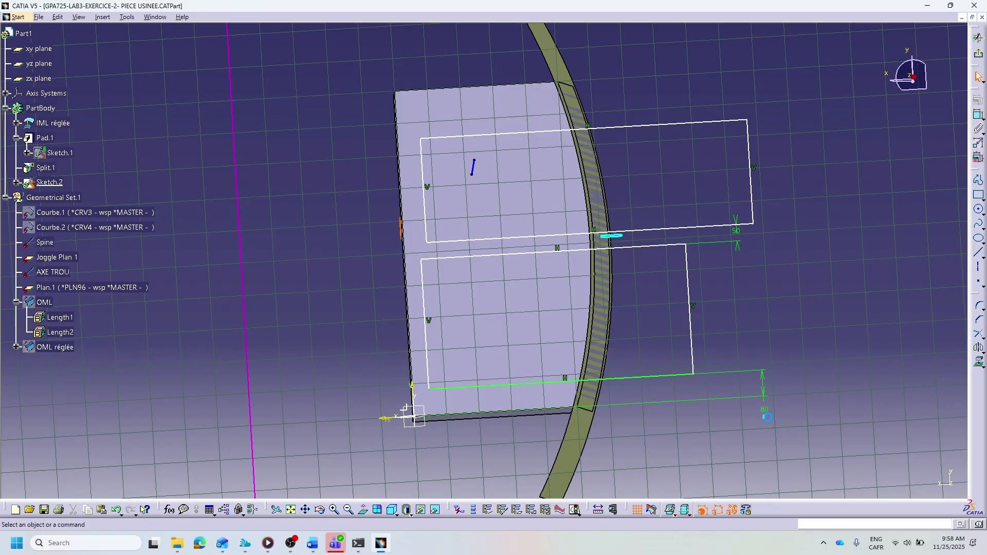
type("35")
key("Return")
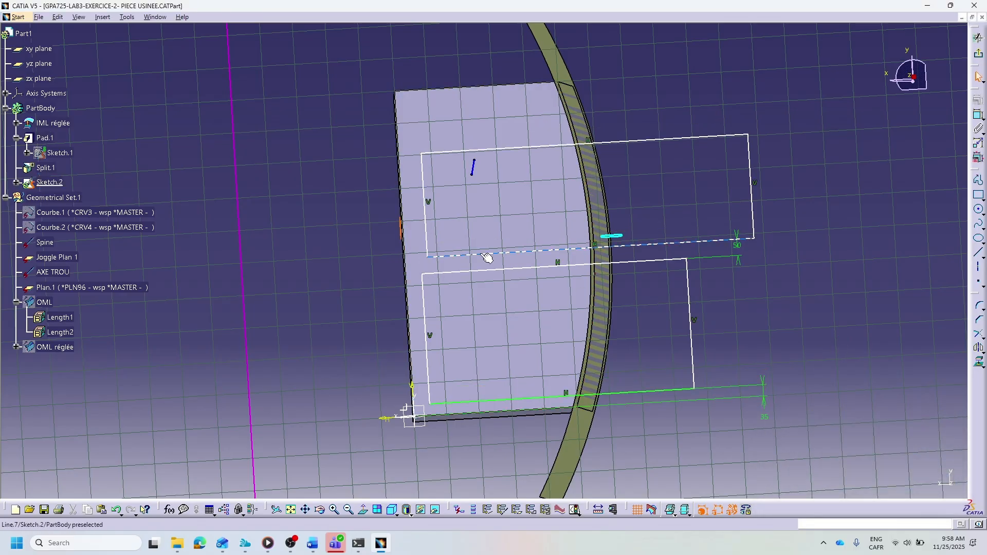
Dimension the upper rectangle's top side from the block's upper edge and set the distance to 35 mm.
left_click(476, 150)
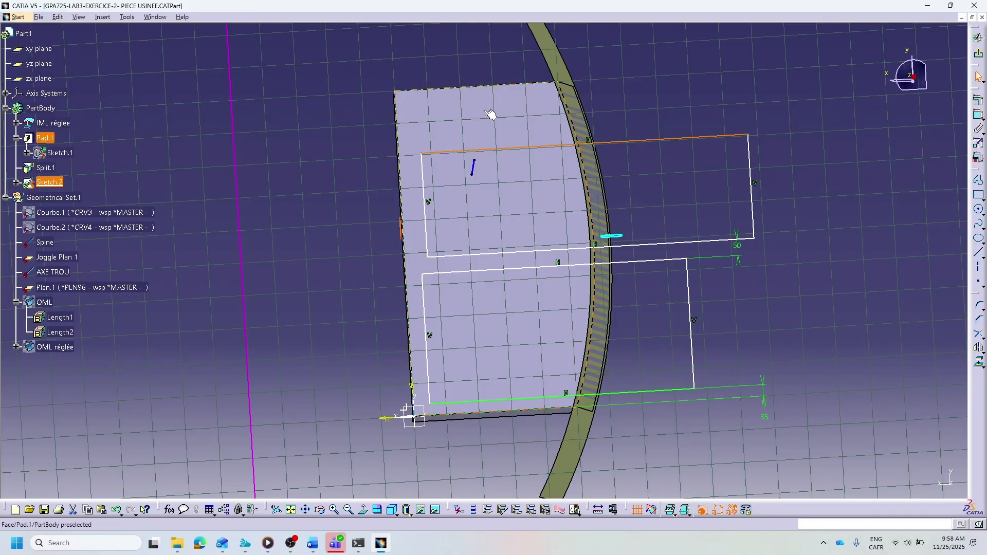
left_click(472, 87, "ctrl")
left_click(982, 118)
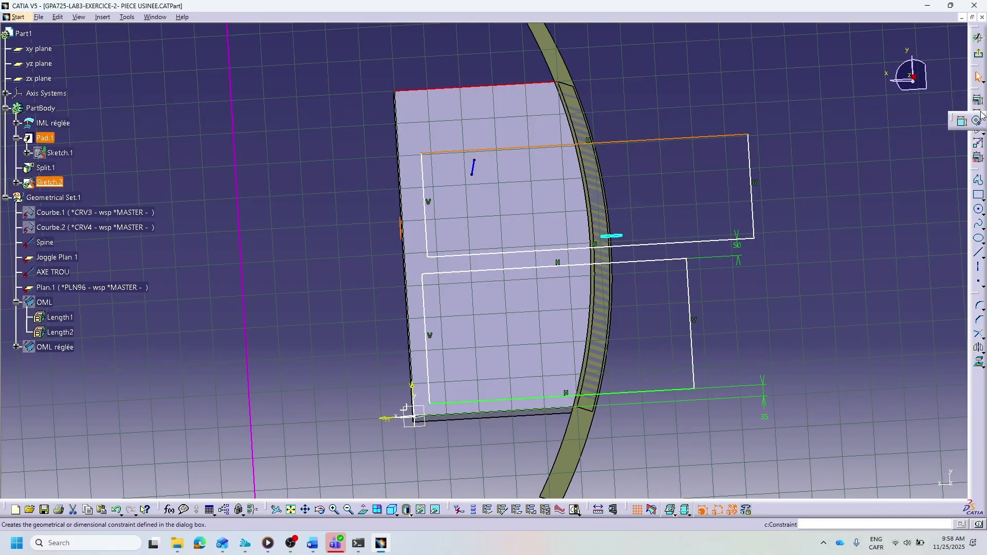
left_click(961, 121)
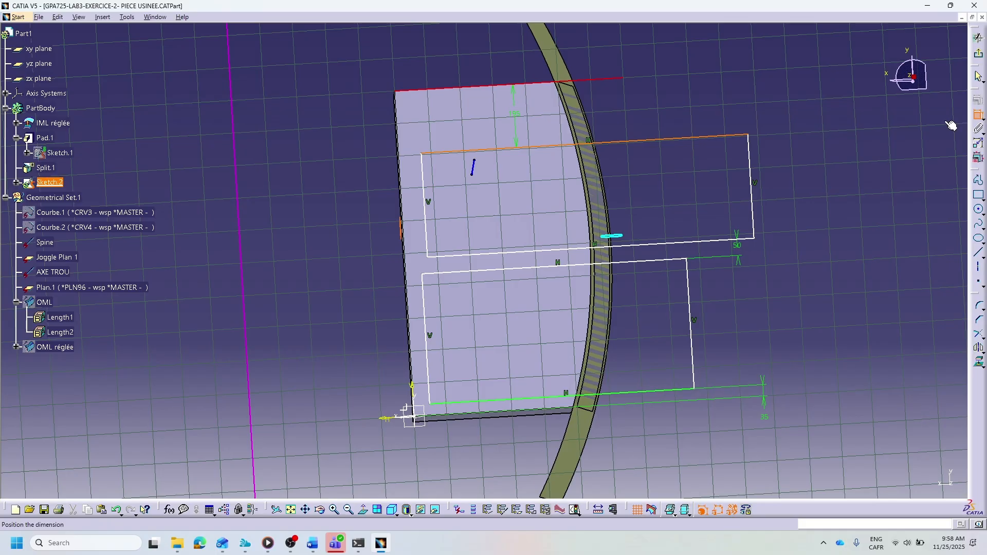
left_click(649, 110)
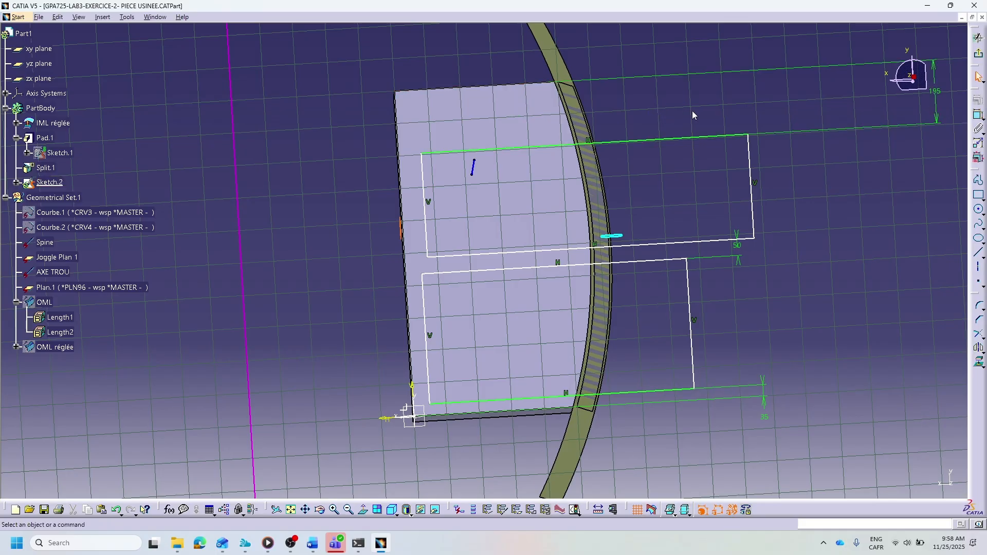
left_click(942, 96)
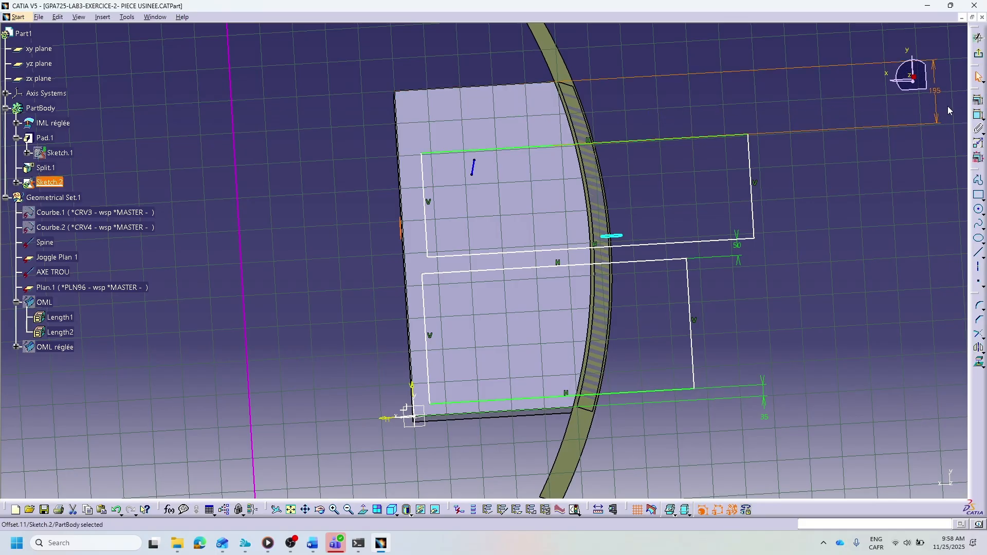
left_click_drag(948, 108, 678, 127)
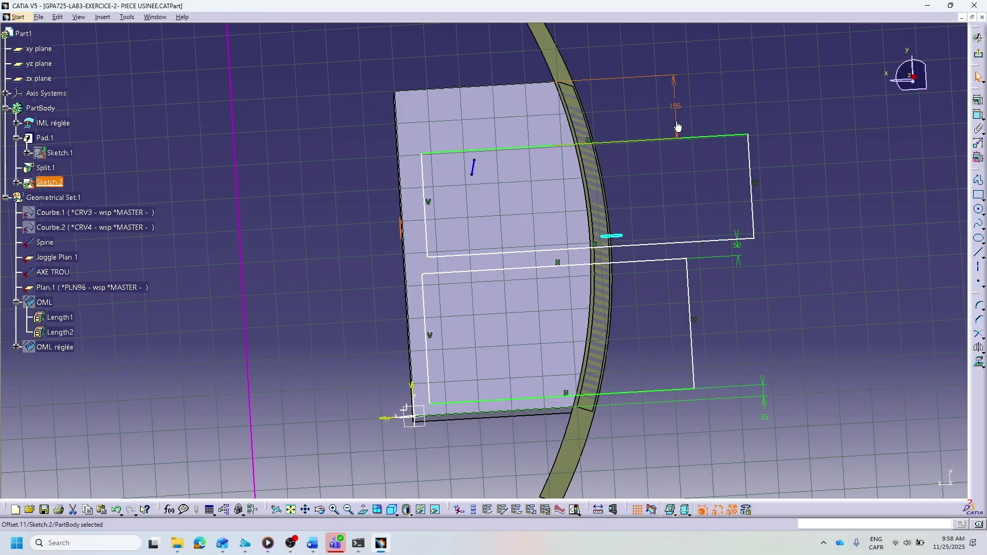
double_click(676, 122)
type("35")
key("Return")
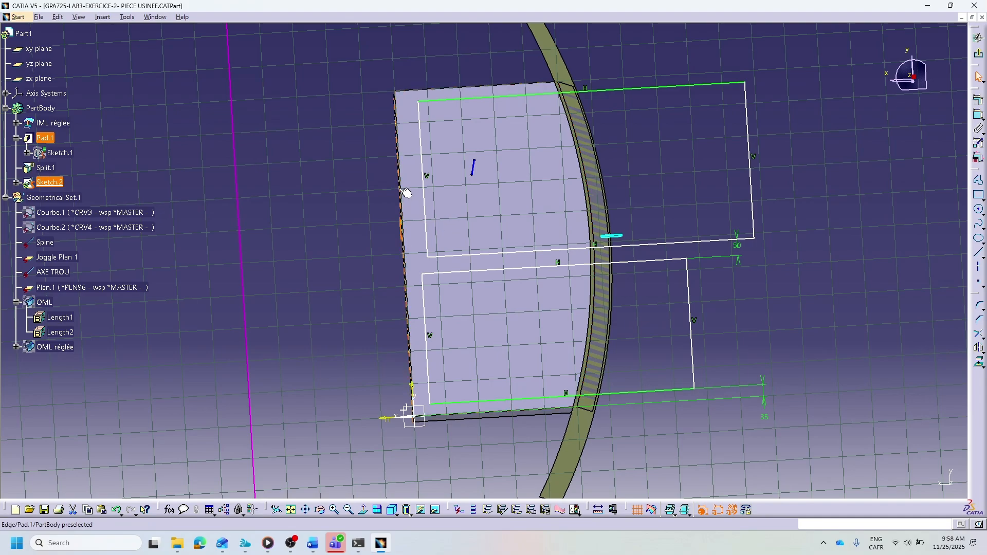
mouse_move(360, 180)
middle_mouse_down()
mouse_move(396, 176)
mouse_move(414, 122)
middle_mouse_up()
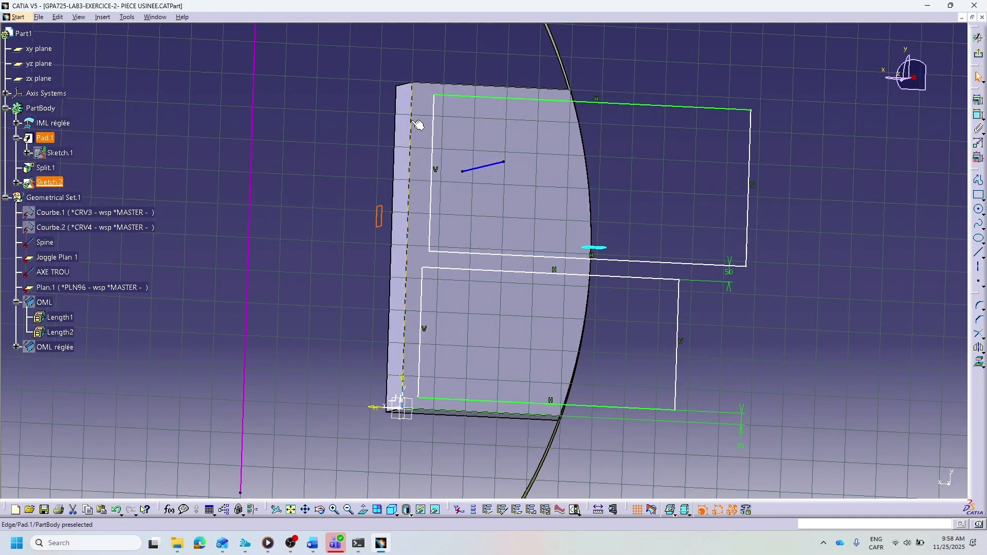
Dimension the upper rectangle's inner vertical side from the block's long straight edge and set the distance to 35 mm.
left_click(412, 121)
left_click(433, 135, "ctrl")
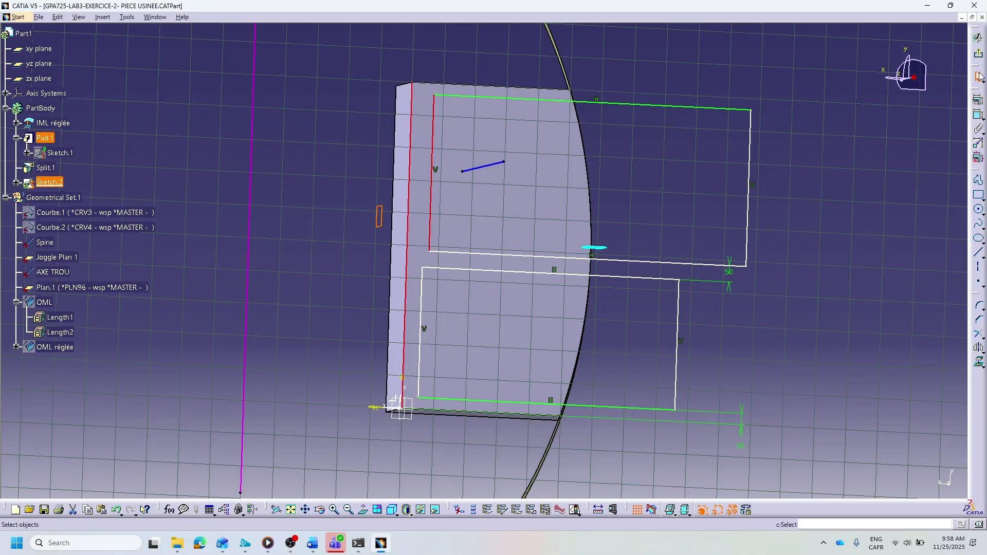
left_click(979, 116)
double_click(351, 113)
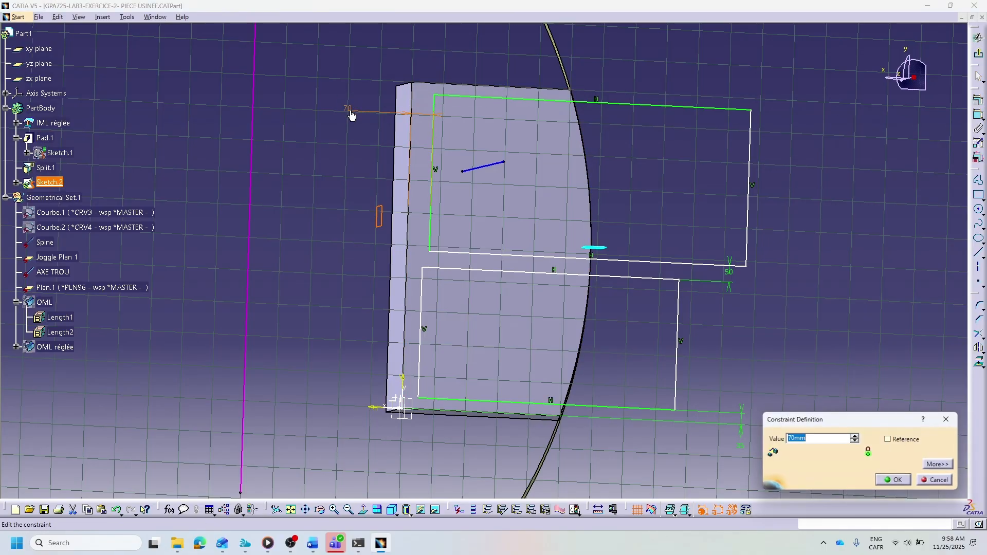
type("35")
key("Return")
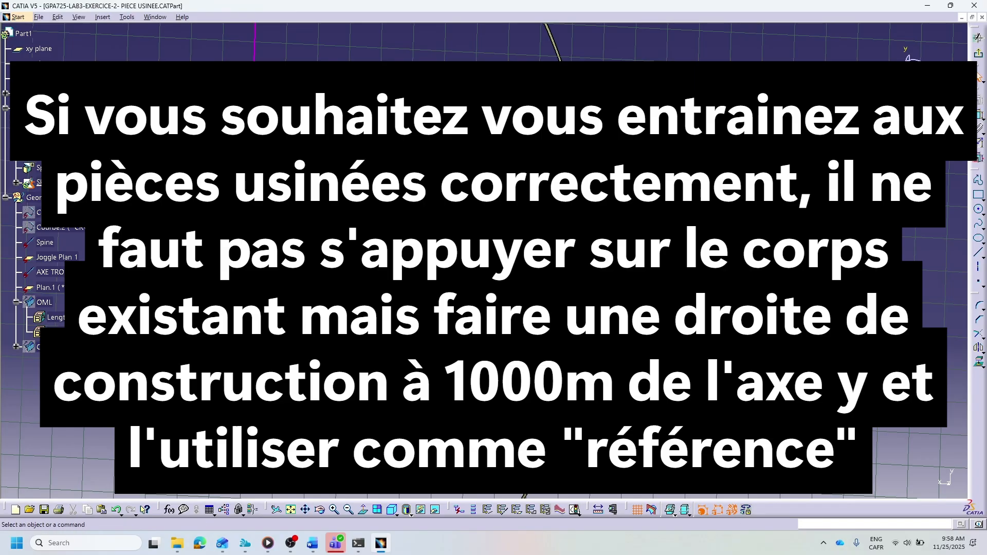
Dimension the upper rectangle's lower horizontal side from the block's upper edge and set the distance to 510 mm.
left_click(978, 75)
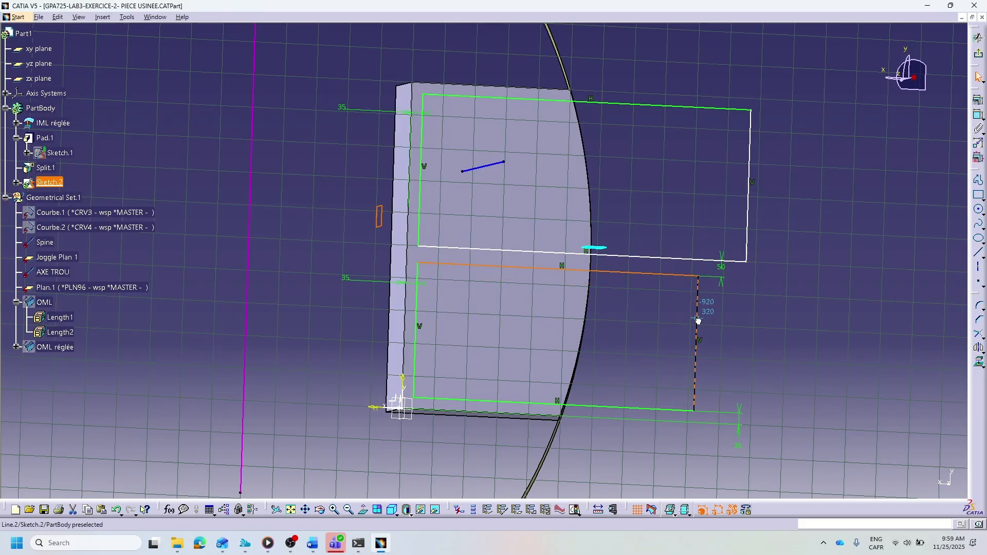
left_click(688, 311)
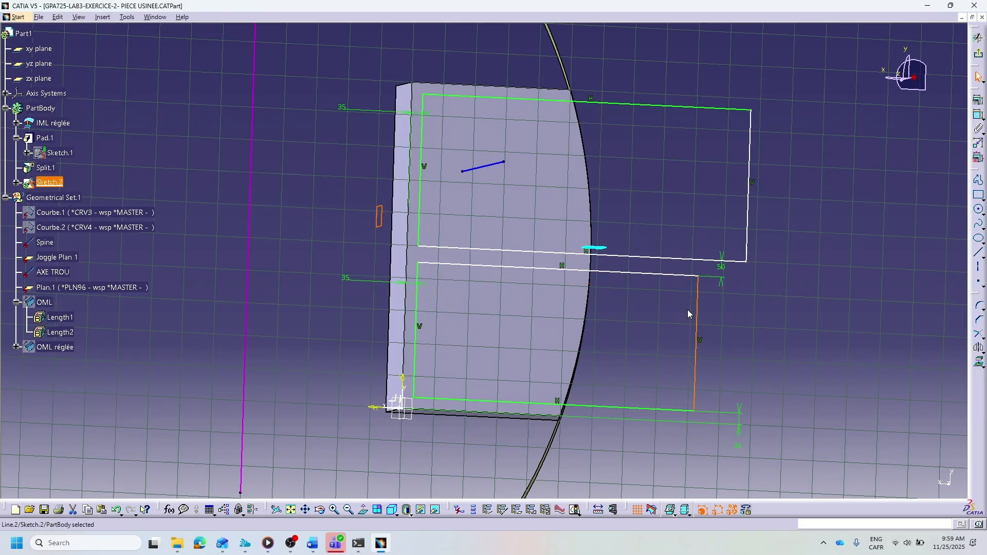
left_click(933, 253)
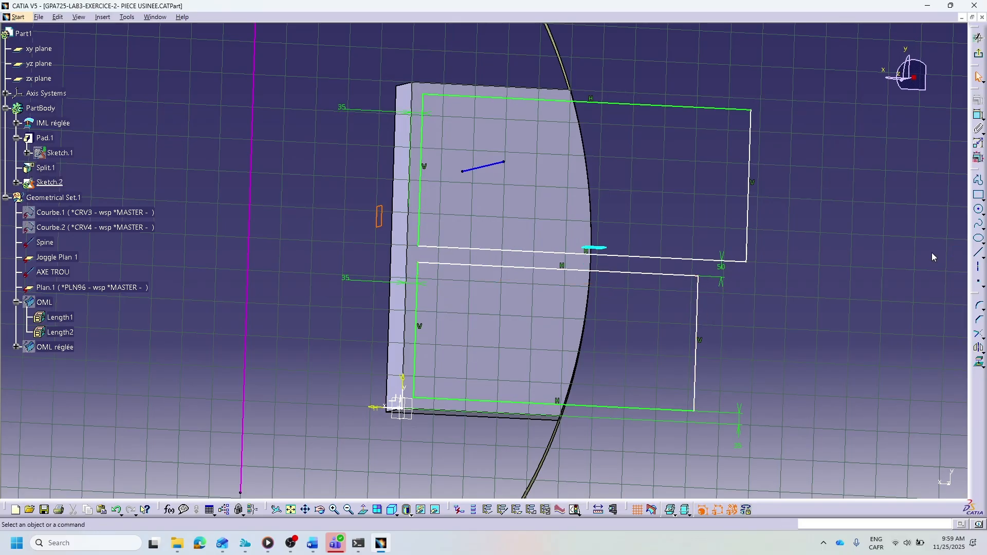
left_click(691, 258)
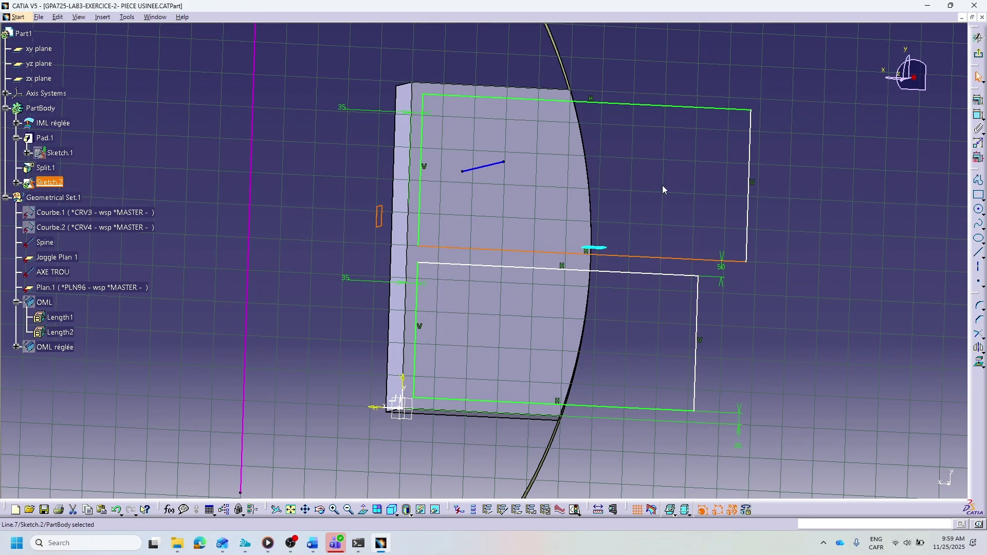
left_click(541, 88, "ctrl")
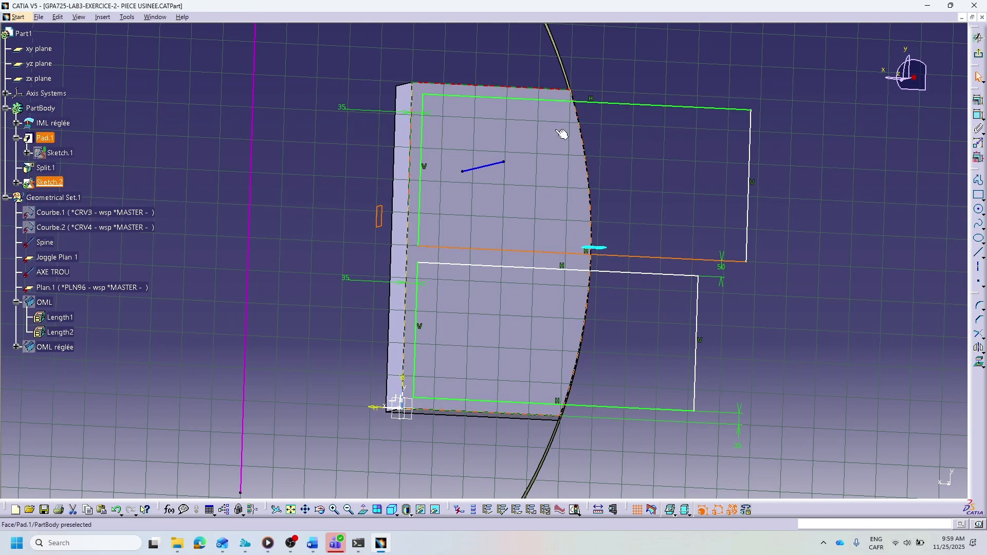
left_click(976, 114)
left_click(828, 172)
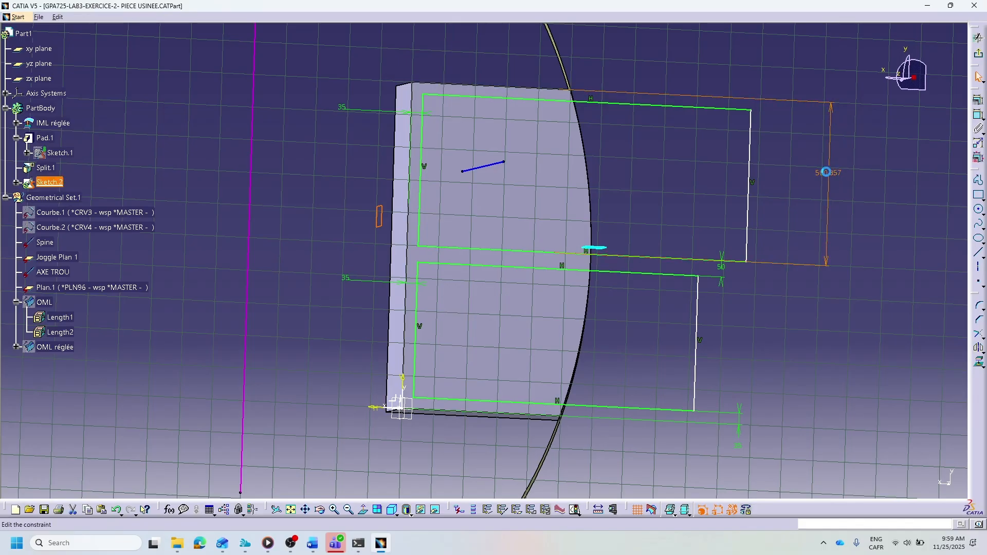
double_click(828, 176)
type("510mm")
key("Return")
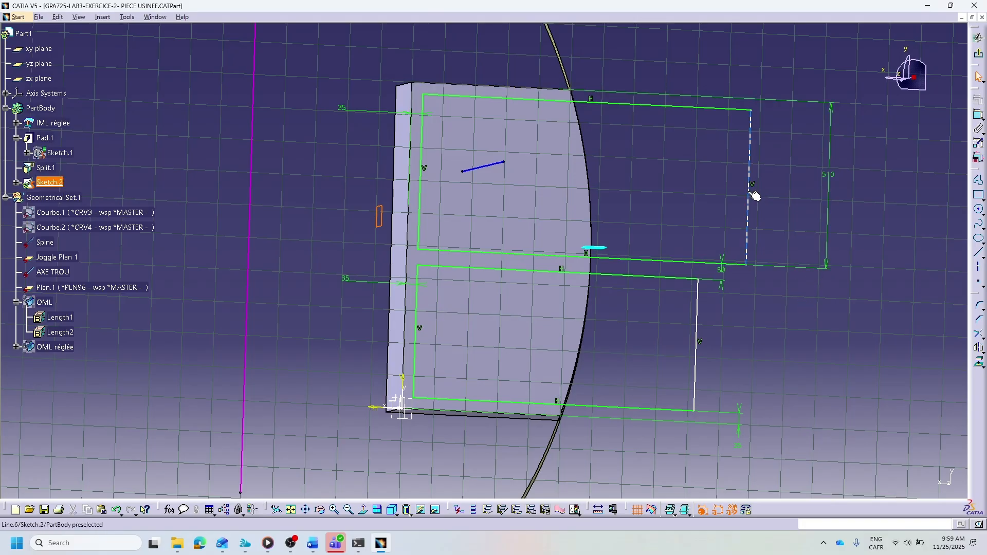
Dimension the upper rectangle's outer vertical side from the block's long straight edge and set the distance to 700 mm.
left_click_drag(749, 193, 708, 193)
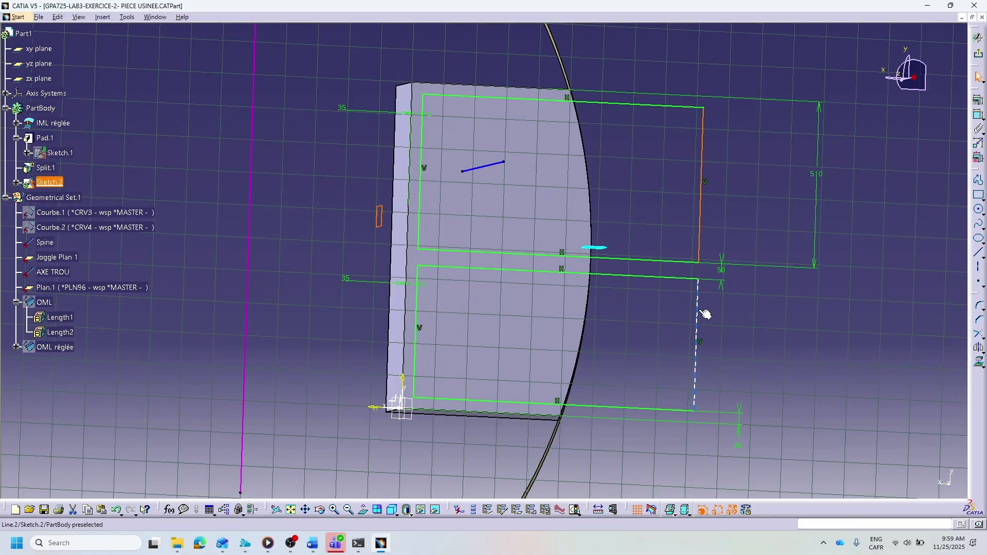
left_click(409, 146, "ctrl")
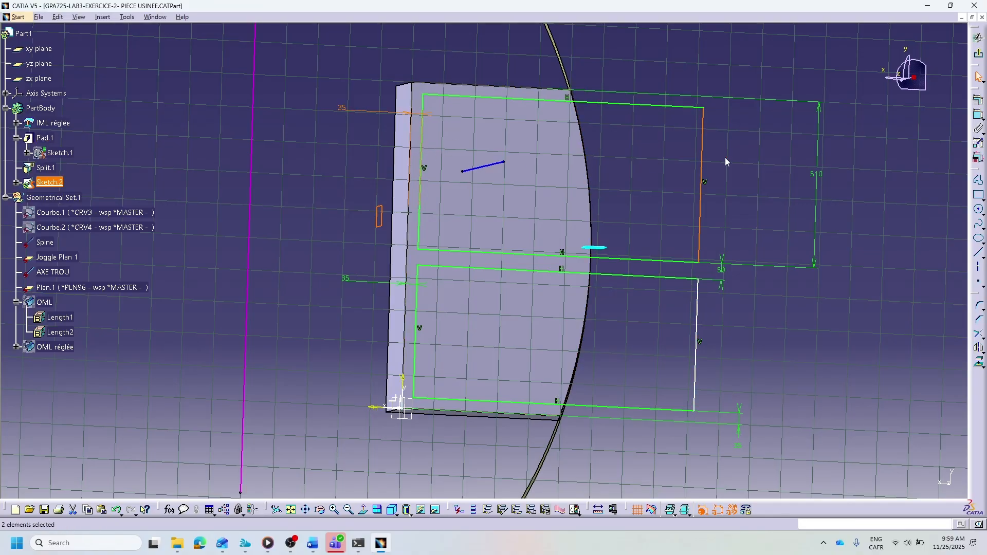
left_click(978, 114)
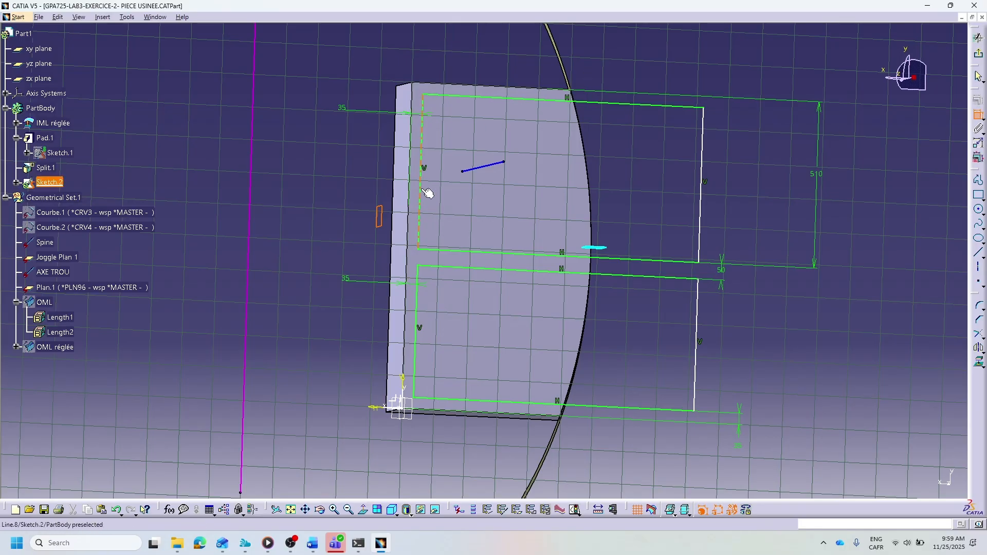
left_click(409, 180)
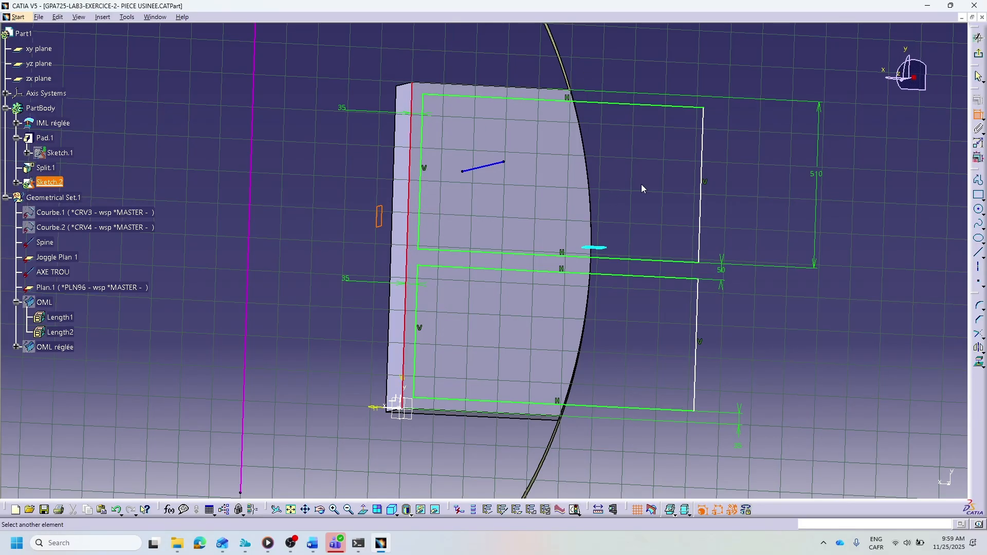
left_click(701, 197)
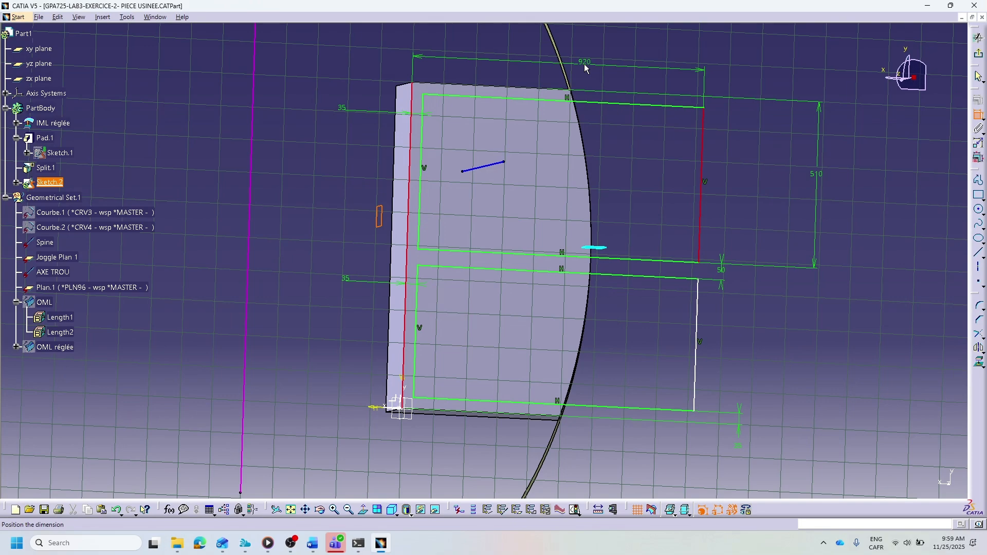
double_click(584, 64)
type("700")
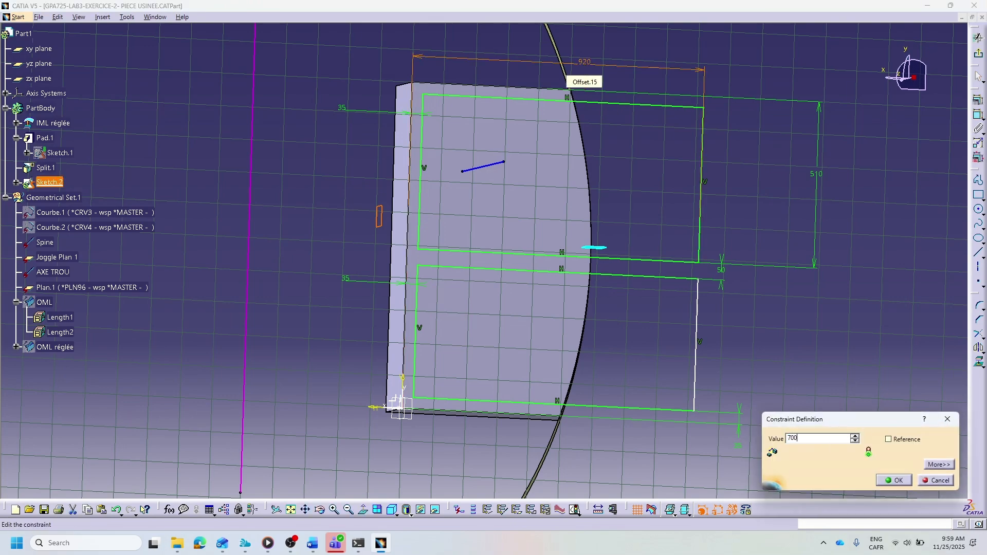
key("Return")
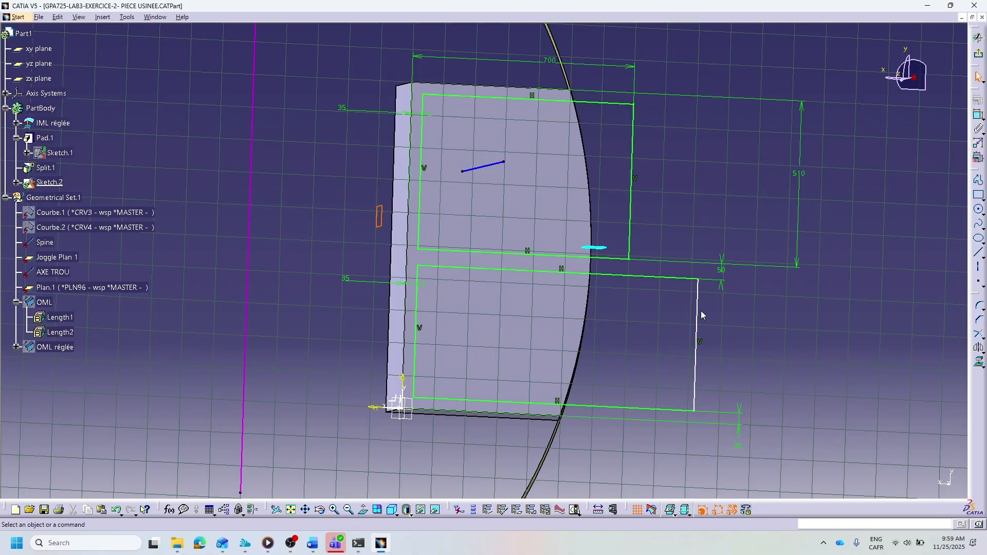
left_click(699, 311)
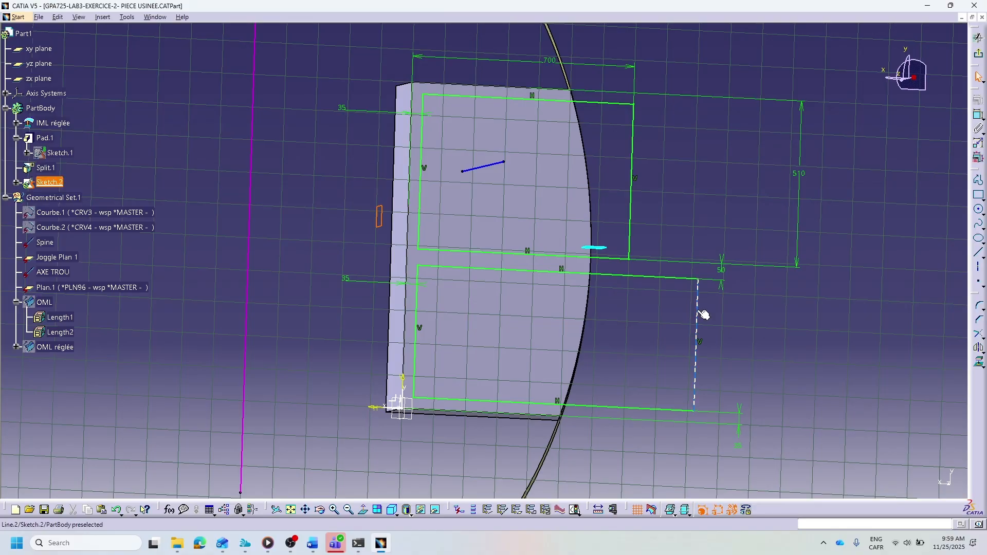
left_click(406, 307)
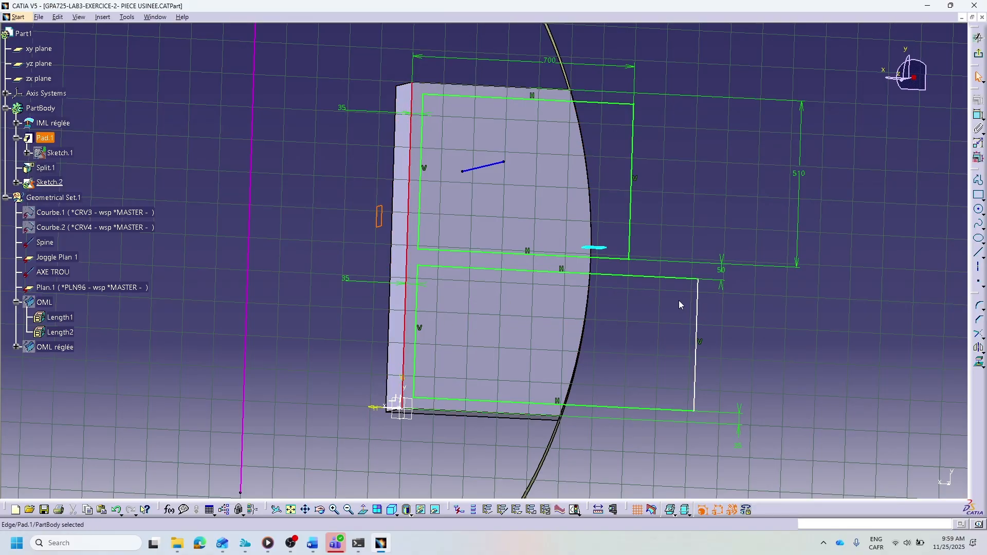
left_click(698, 311)
left_click(979, 114)
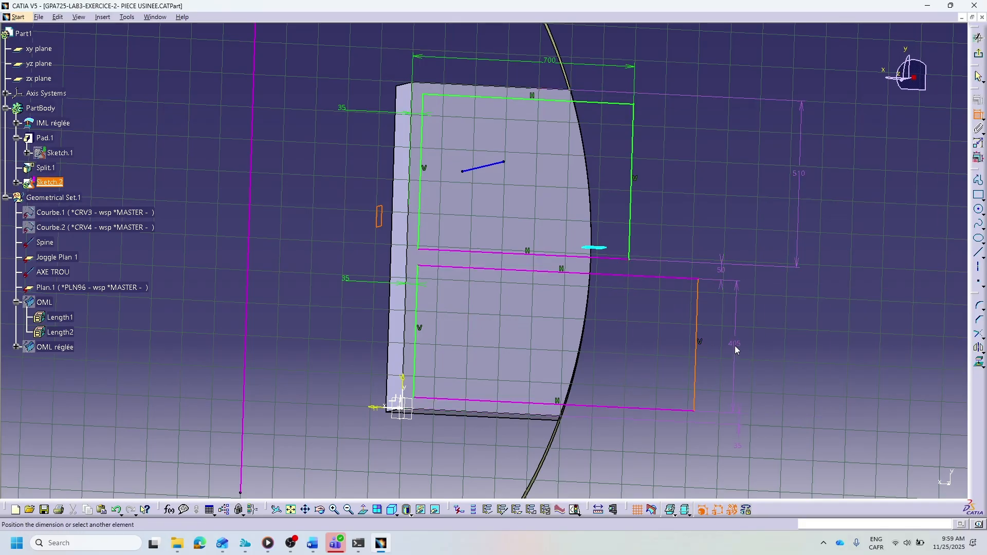
key("Escape")
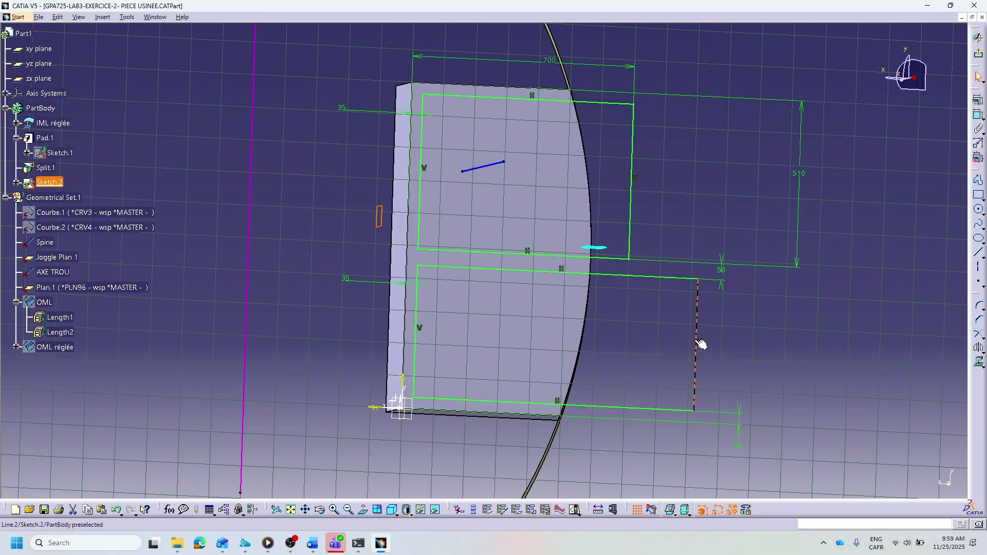
Align the lower rectangle's outer vertical side with the upper rectangle's outer vertical side using a Contact Constraint.
left_click(632, 206, "ctrl")
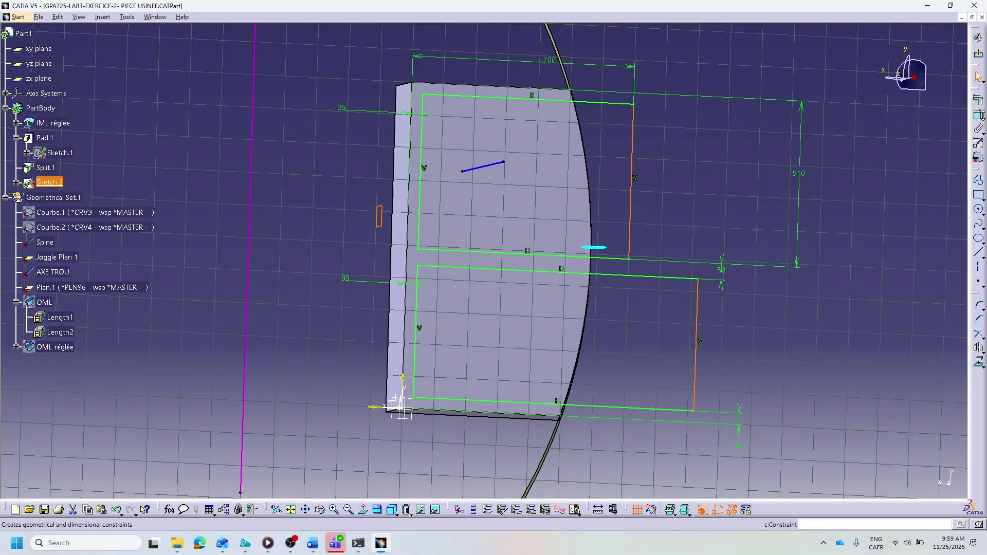
left_click(982, 119)
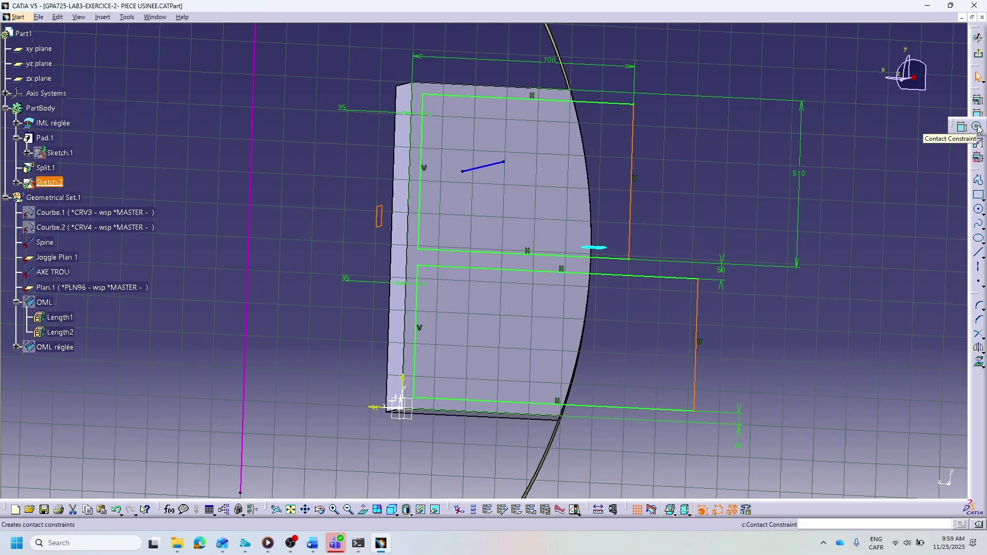
left_click(978, 127)
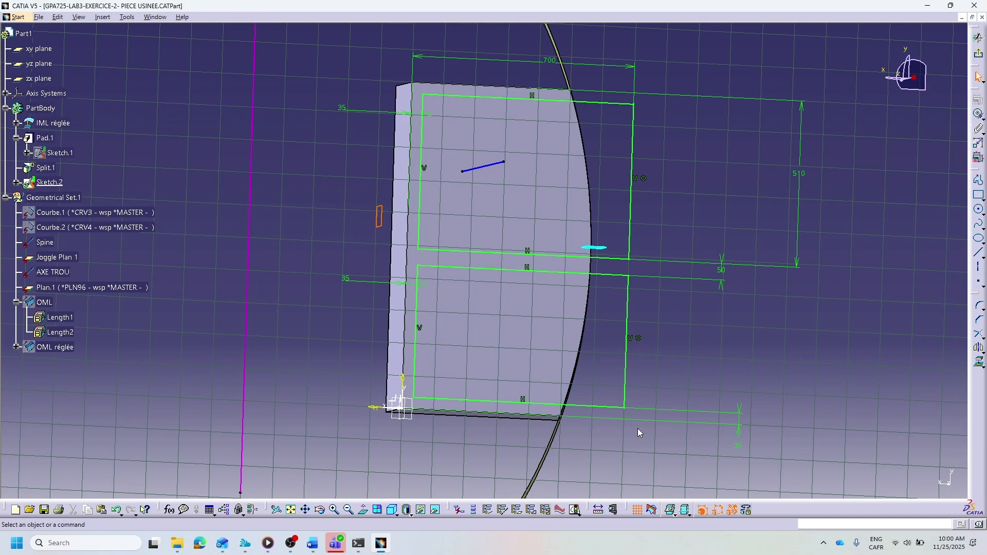
Exit the sketch and pad the two rectangular profiles with a length of 185 mm.
left_click(979, 56)
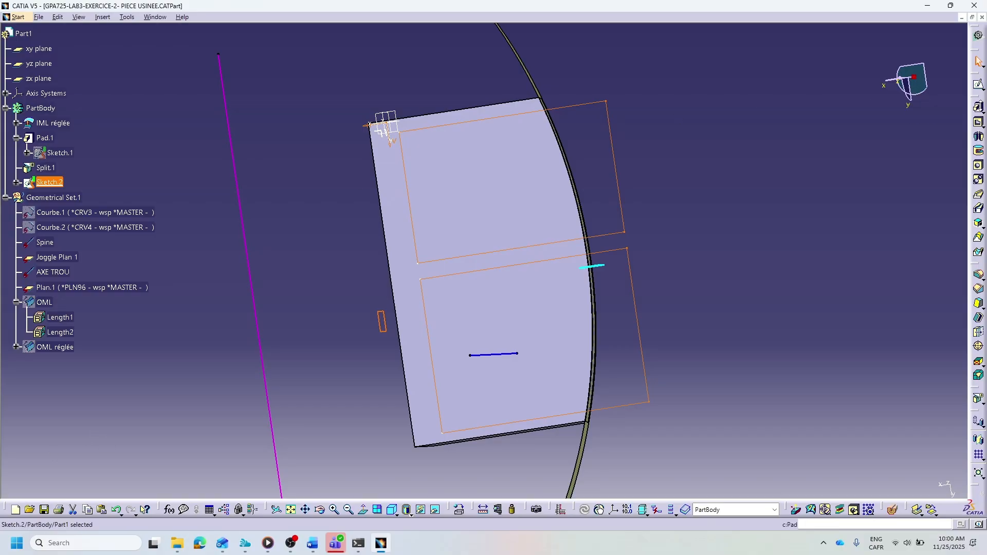
left_click(978, 107)
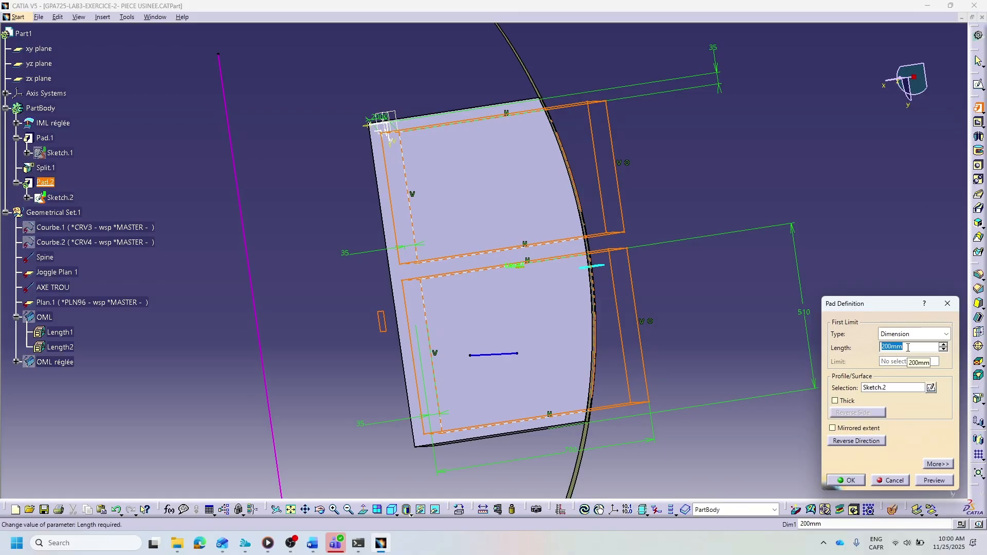
type("185")
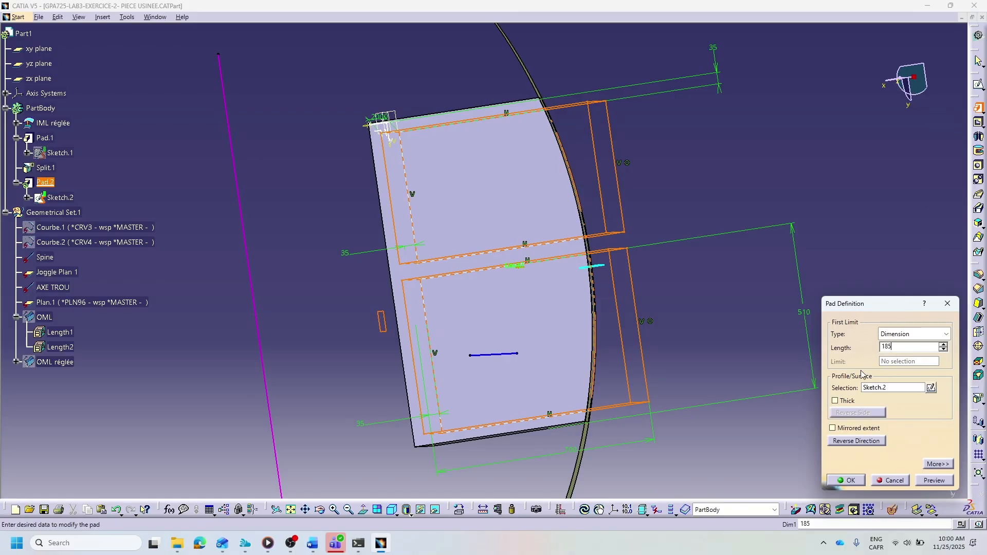
left_click(944, 480)
middle_click_drag(637, 255, 742, 193)
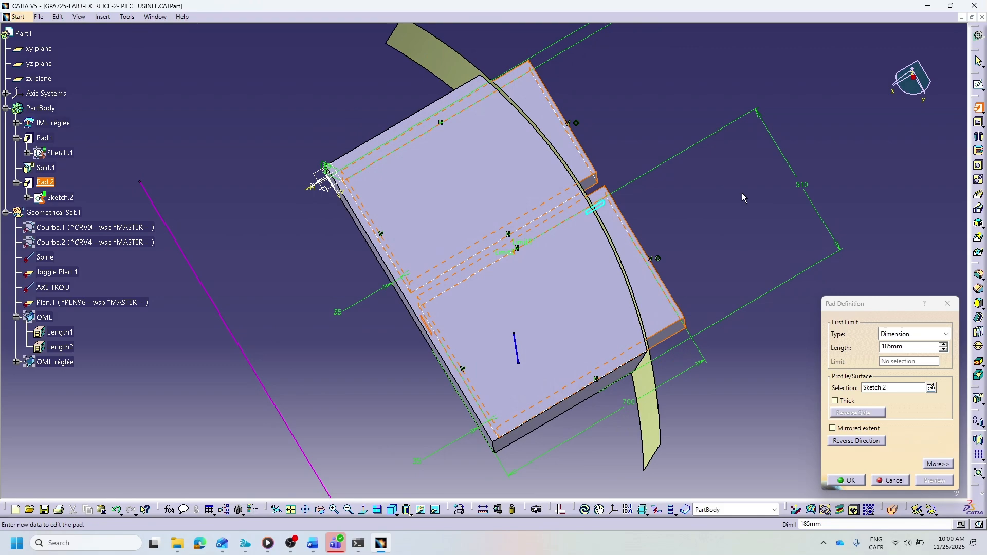
left_click(845, 481)
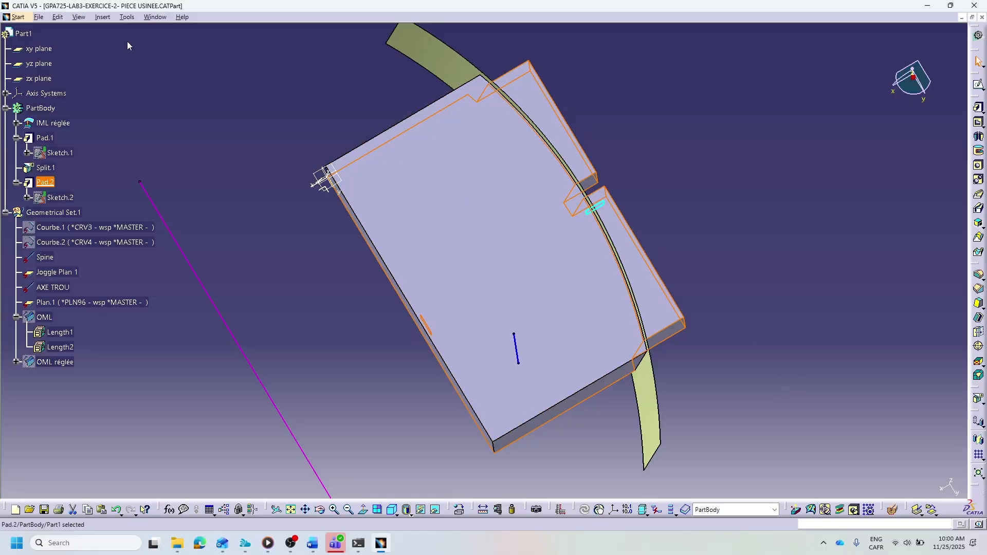
Switch to the Generative Shape Design workbench.
left_click(23, 17)
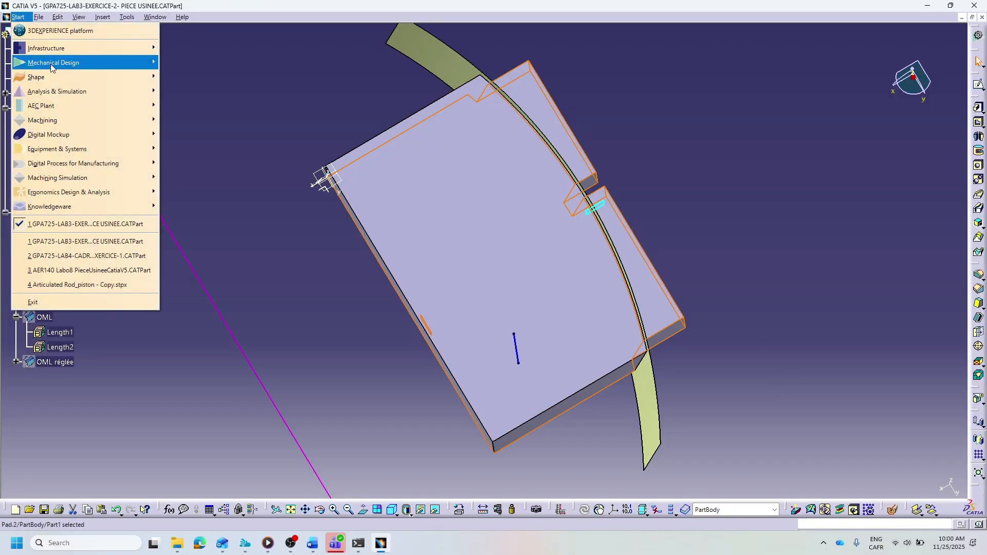
mouse_move(66, 75)
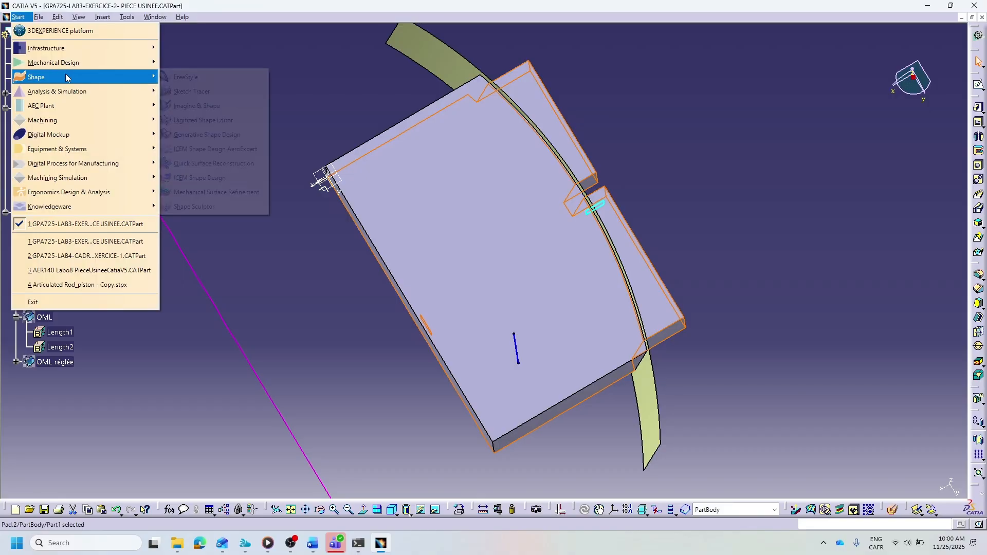
left_click(228, 127)
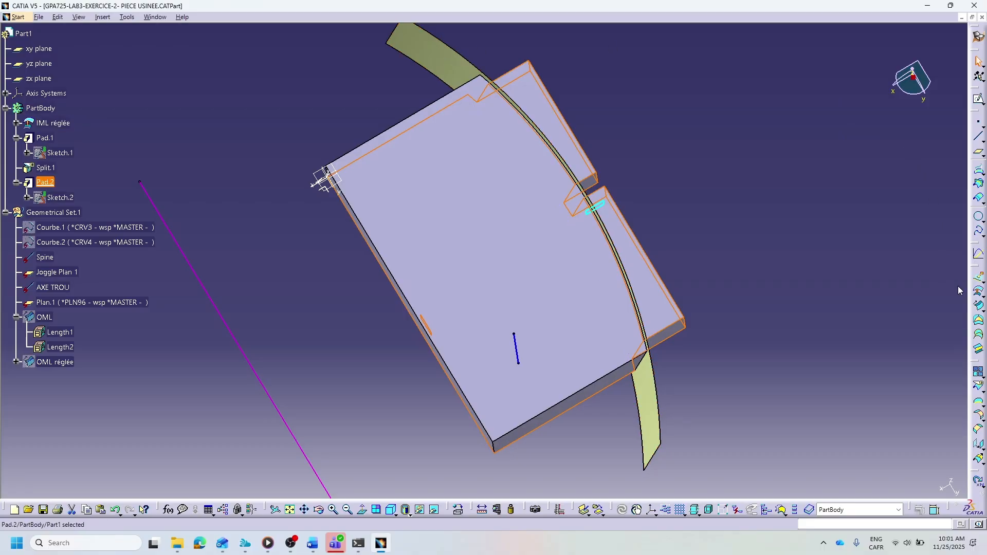
left_click(978, 293)
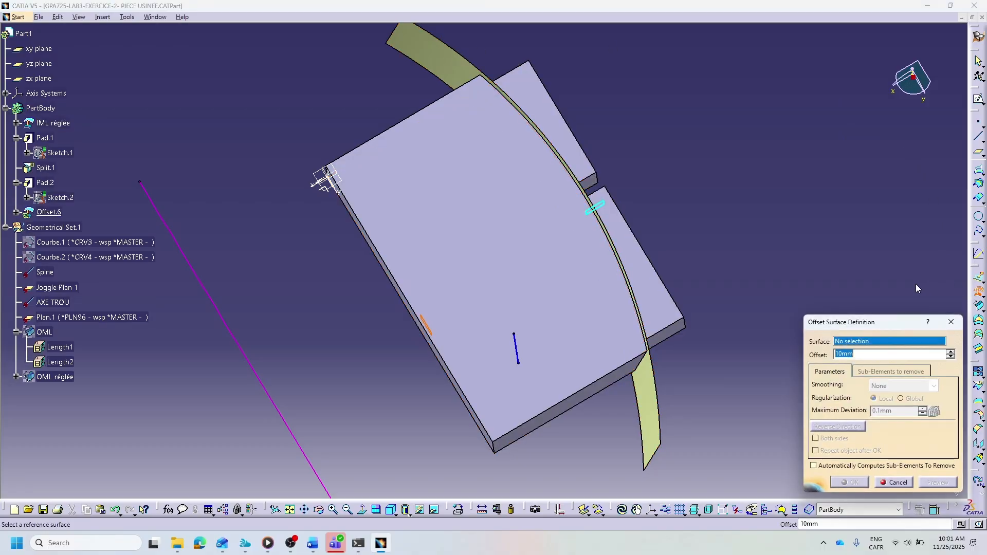
left_click(957, 322)
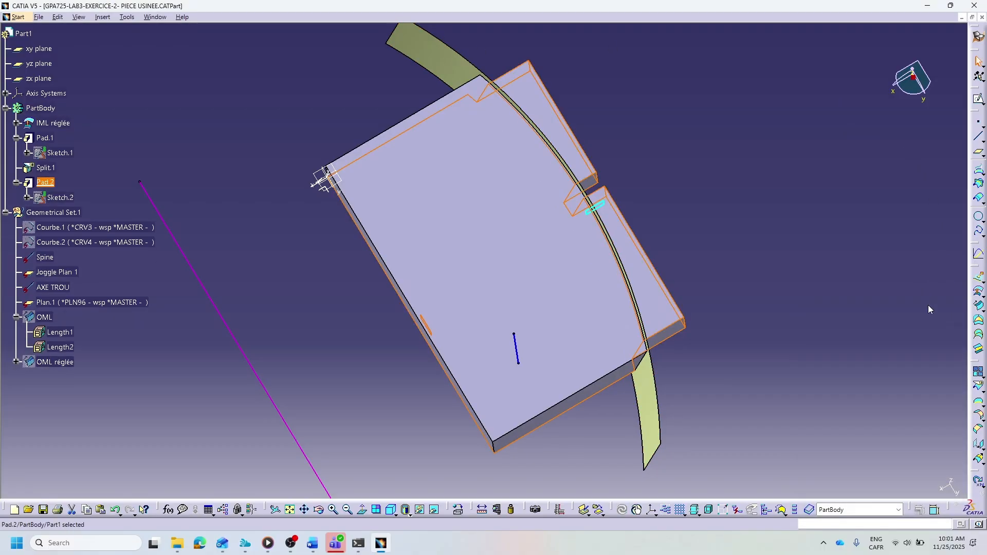
Make Geometrical Set.1 the work object and offset the IML réglée surface by 50 mm in the reversed direction.
left_click(40, 214)
right_click(38, 215)
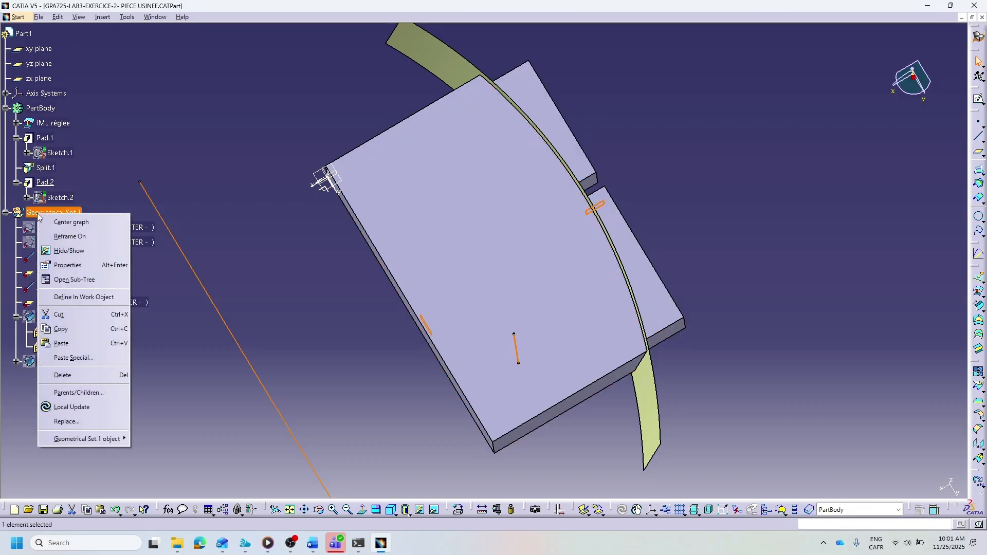
left_click(83, 297)
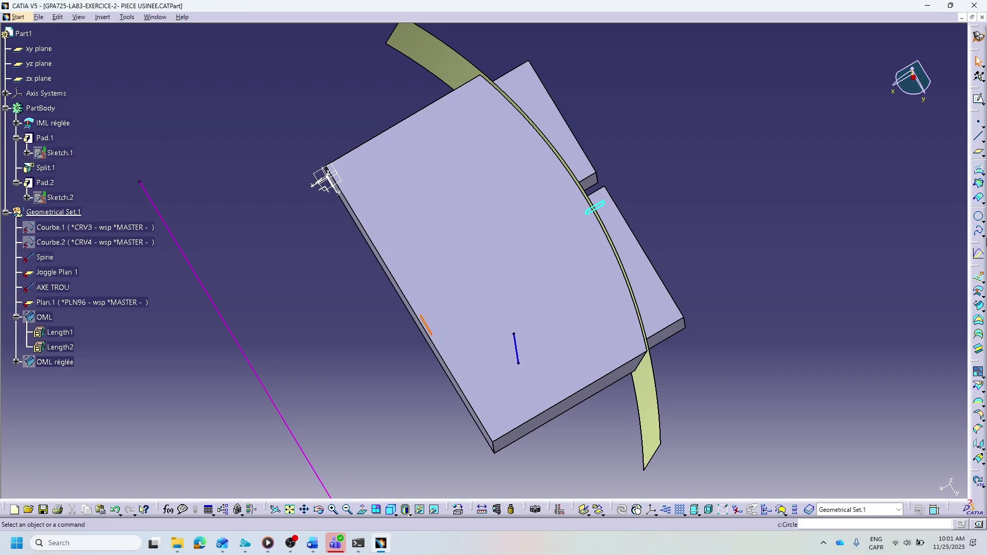
left_click(979, 291)
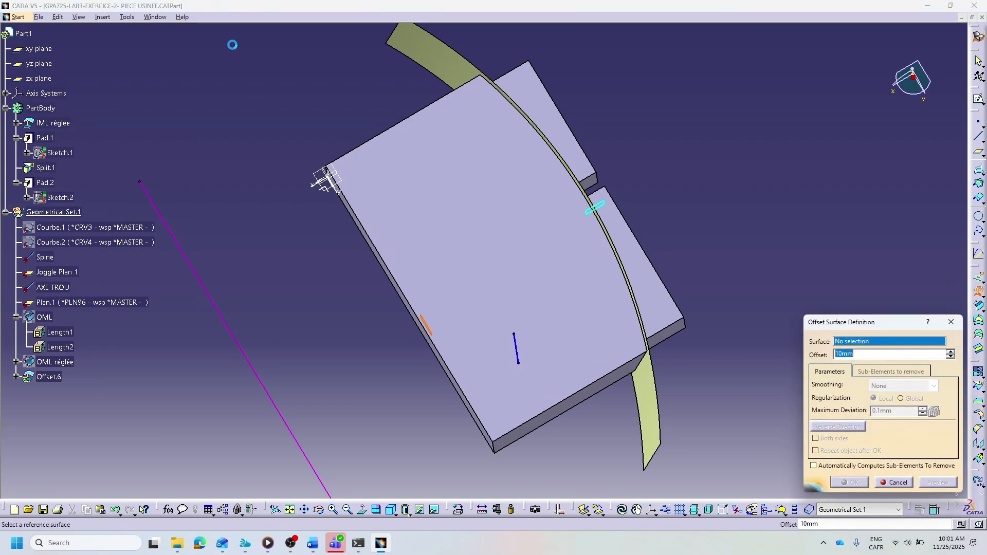
left_click(452, 62)
type("50")
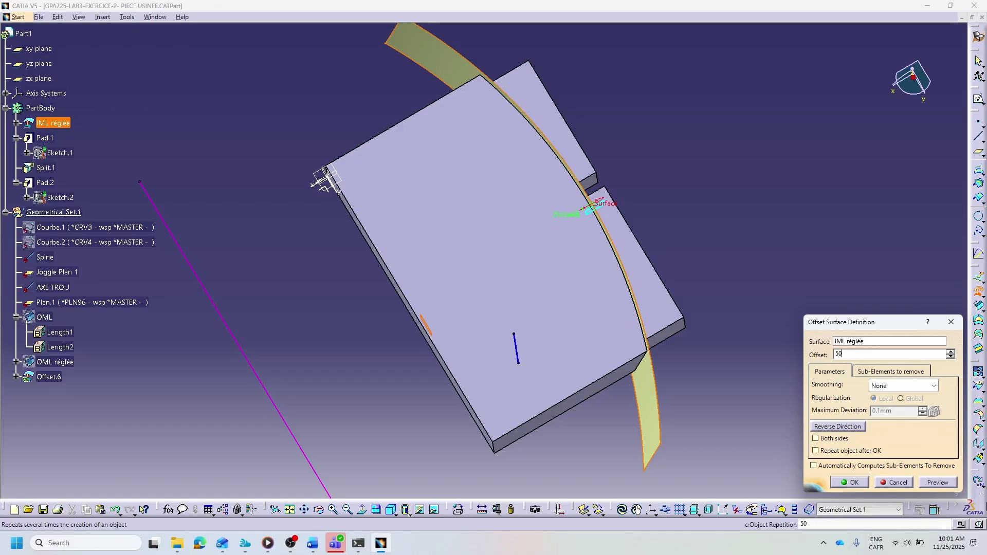
left_click(933, 484)
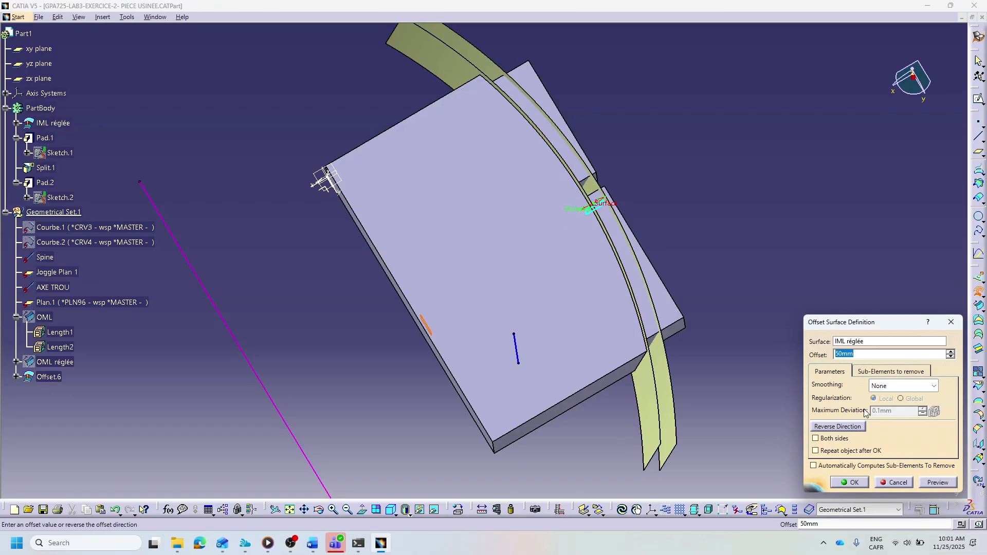
left_click(838, 427)
left_click(850, 483)
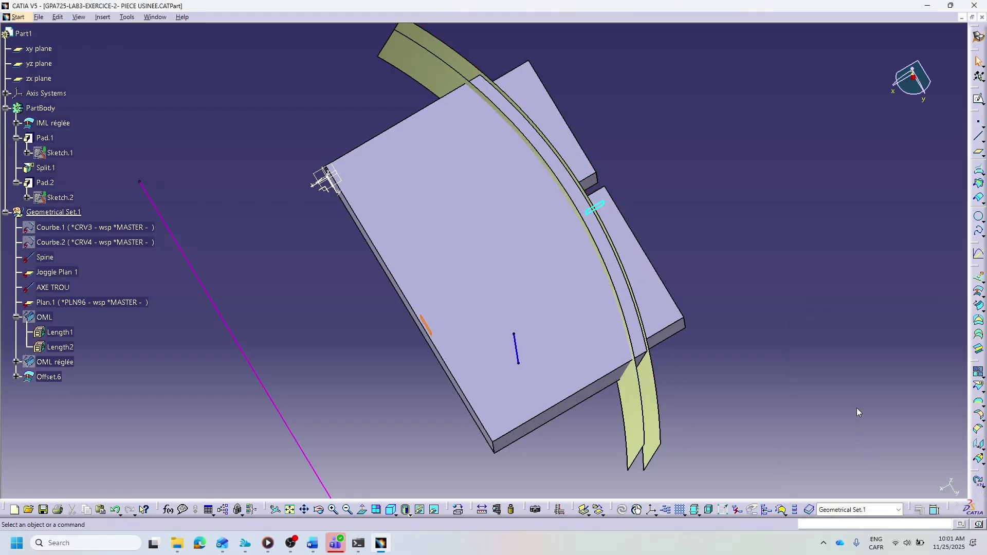
Rename the new offset surface as "IML décalée 50mm".
right_click(47, 379)
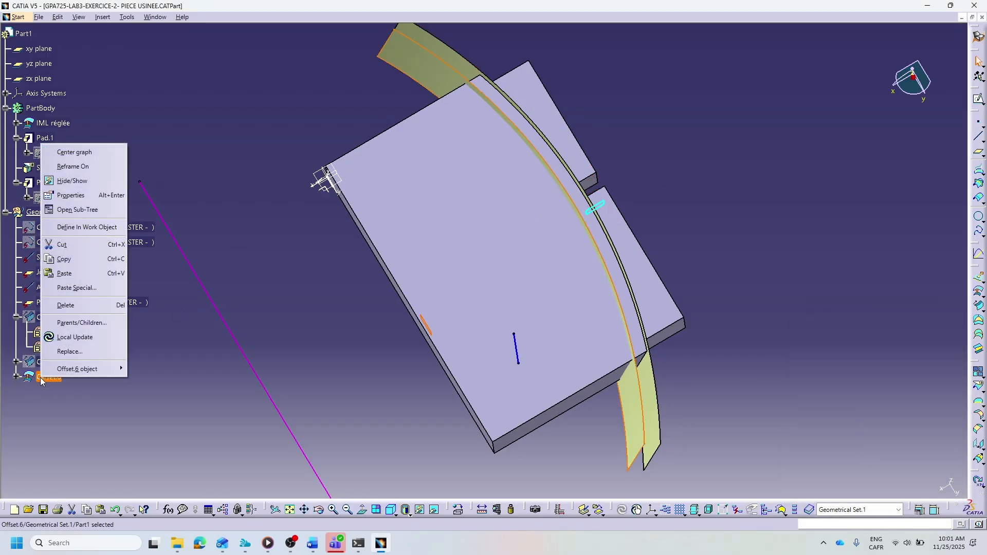
left_click(97, 195)
key("BackSpace")
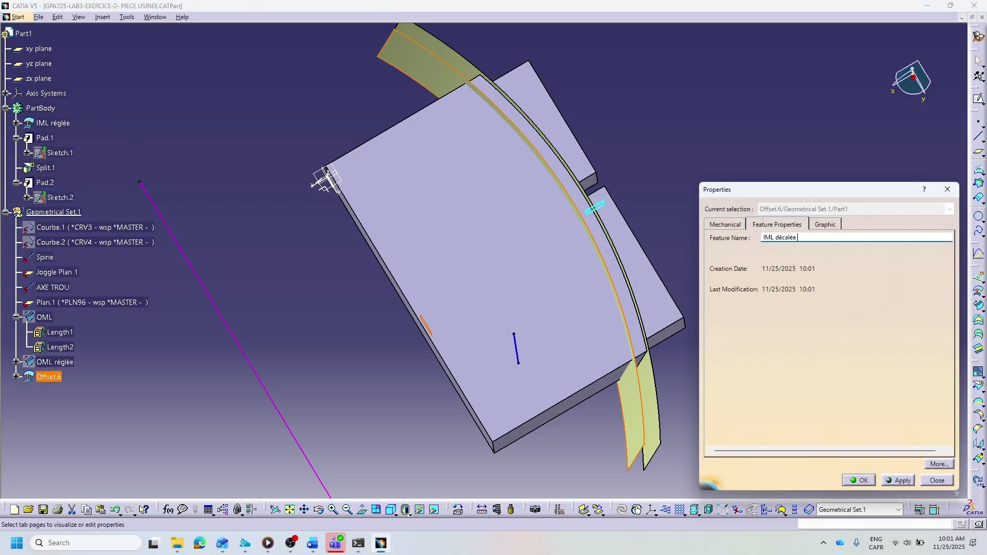
key("Return")
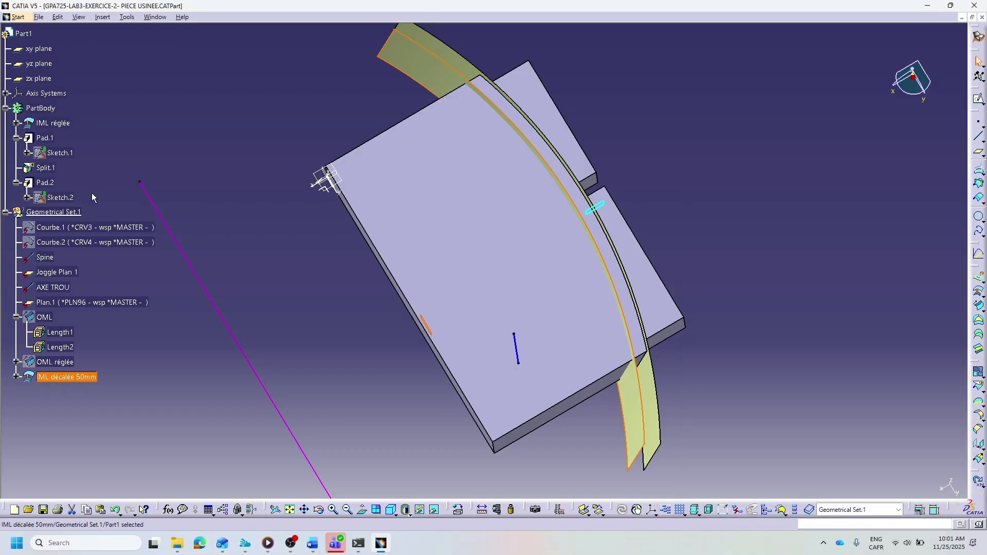
left_click(259, 245)
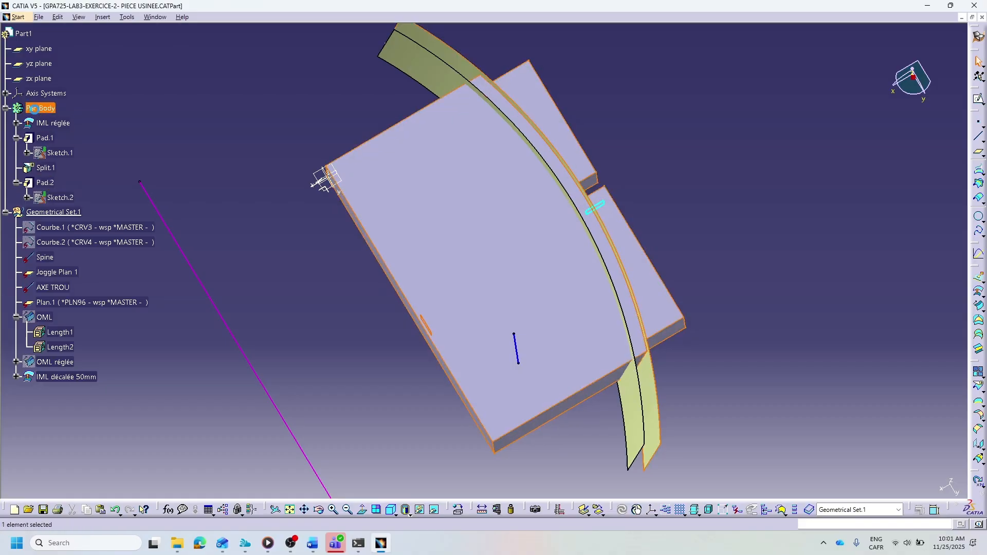
right_click(36, 112)
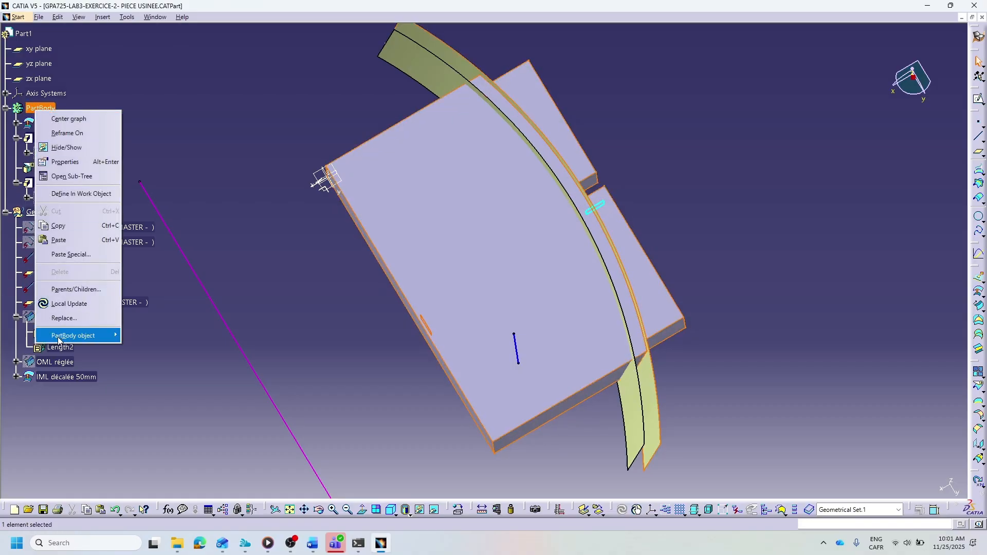
mouse_move(58, 340)
left_click(194, 158)
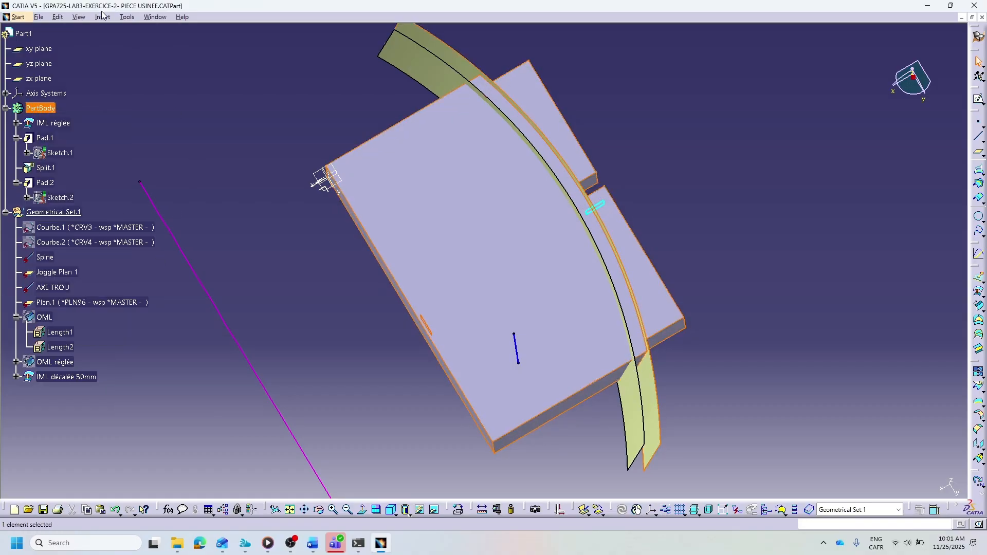
Insert a new body, move Pad.2 from PartBody into it, and expand its contents in the tree.
left_click(102, 17)
left_click(117, 45)
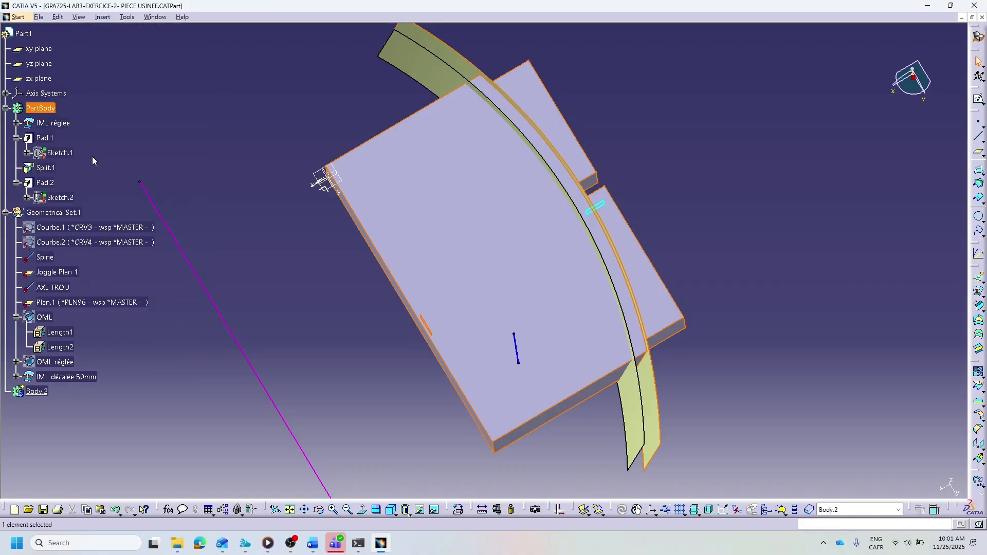
mouse_move(45, 182)
left_mouse_down()
mouse_move(146, 316)
mouse_move(37, 394)
left_mouse_up()
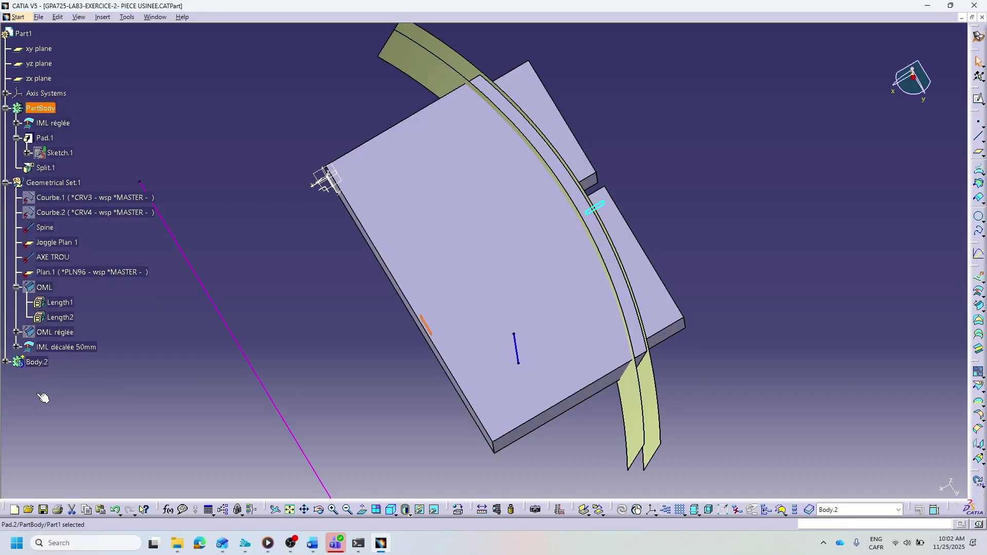
left_click(4, 361)
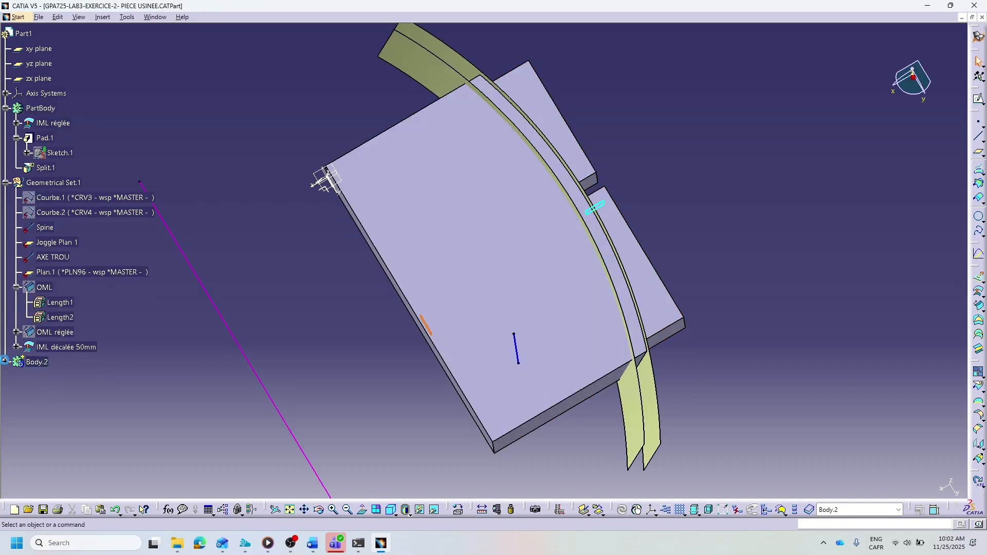
left_click(4, 361)
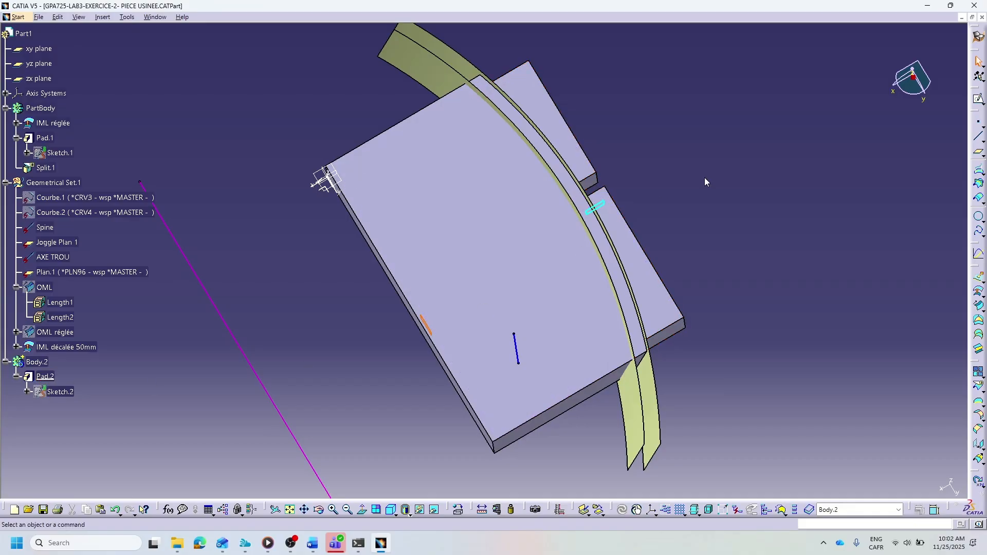
Switch to the Part Design workbench.
left_click(102, 17)
mouse_move(134, 231)
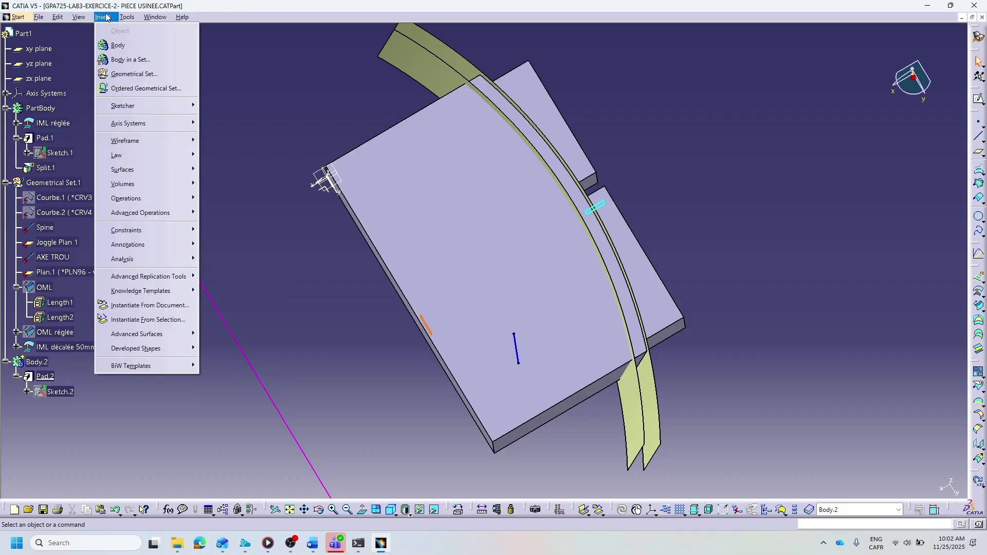
left_click(14, 16)
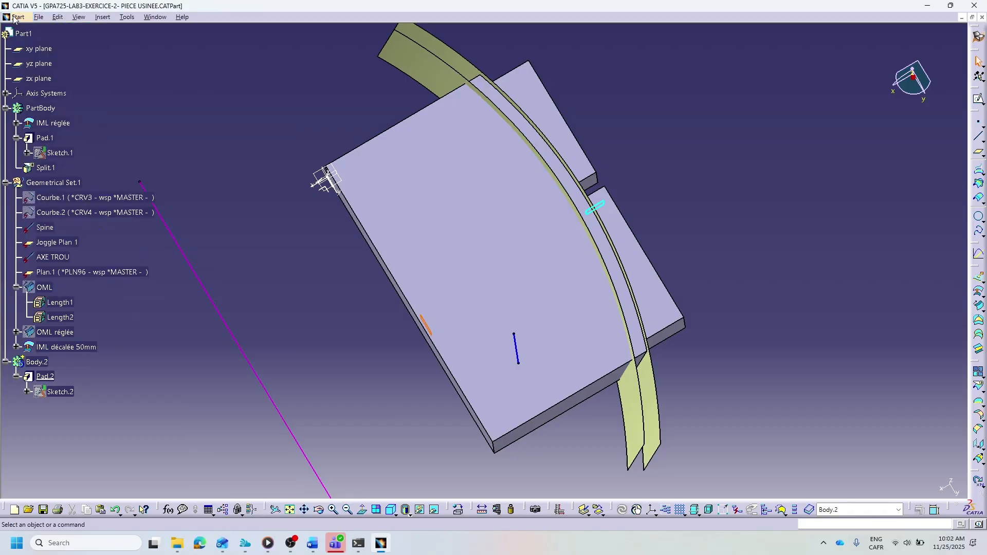
left_click(13, 16)
mouse_move(64, 62)
left_click(182, 61)
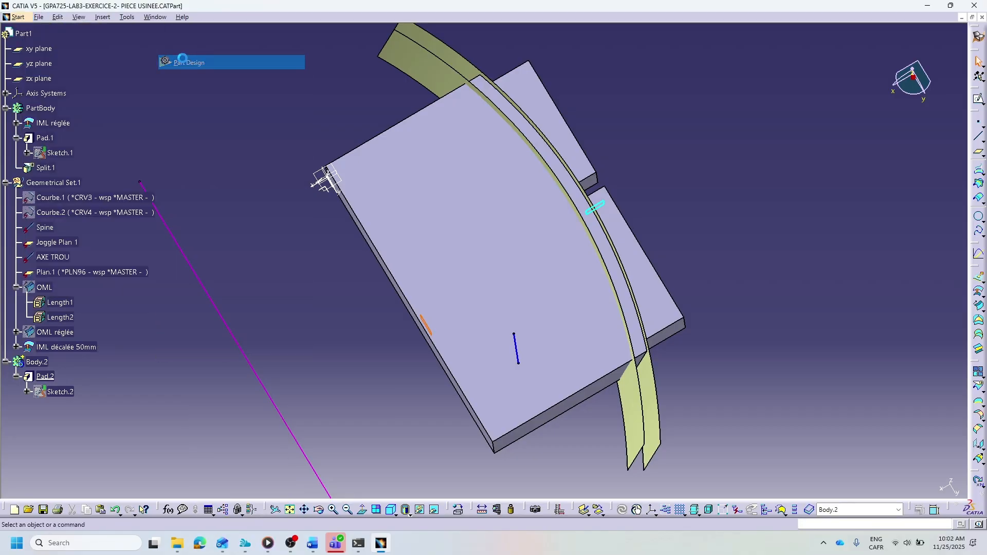
Split Body.2 with the IML décalée 50mm surface, keeping the material on the inner side of the curve.
left_click(102, 17)
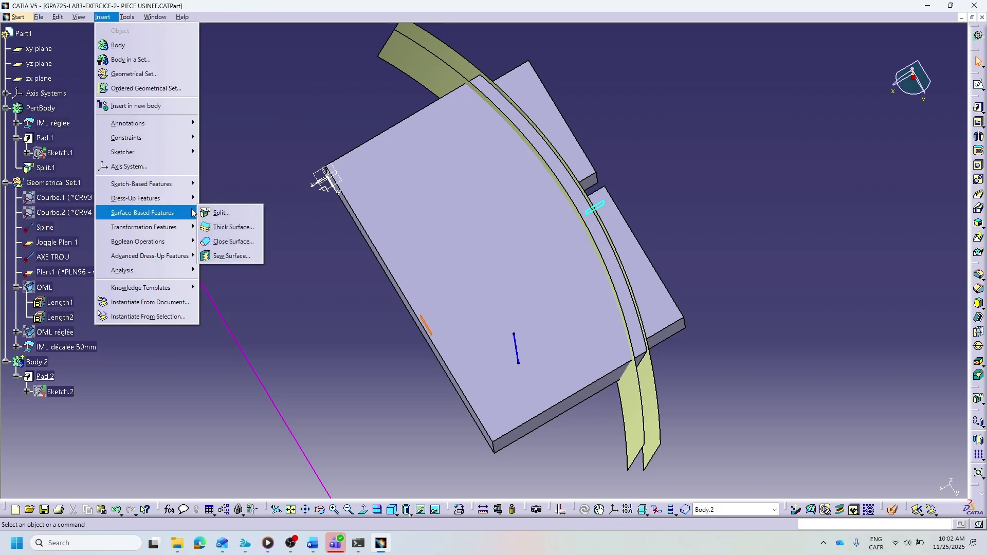
left_click(220, 213)
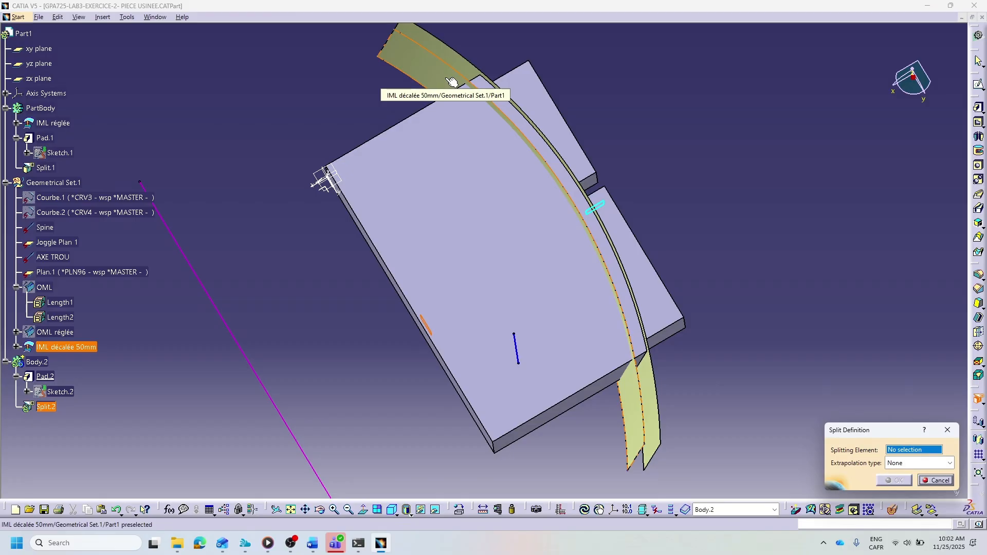
left_click(452, 82)
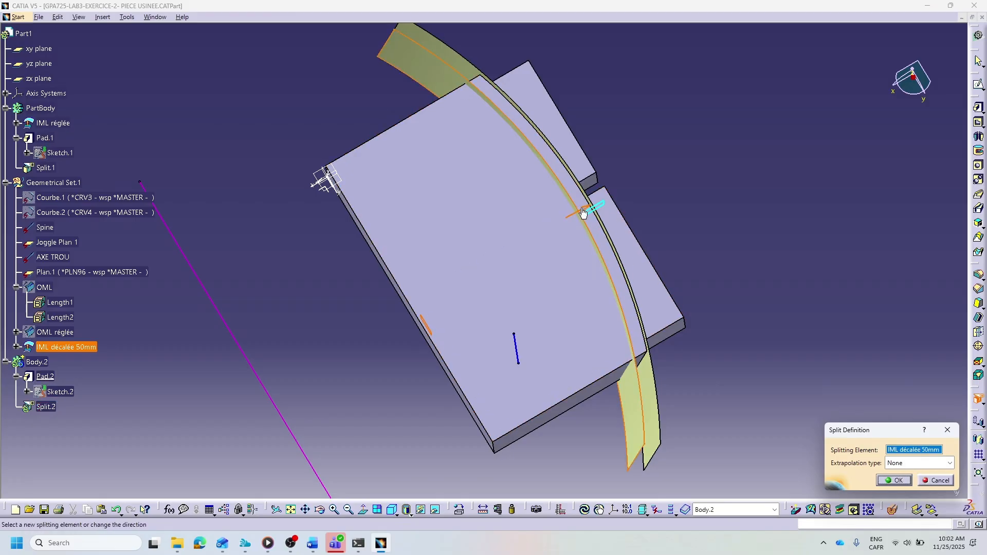
left_click(892, 478)
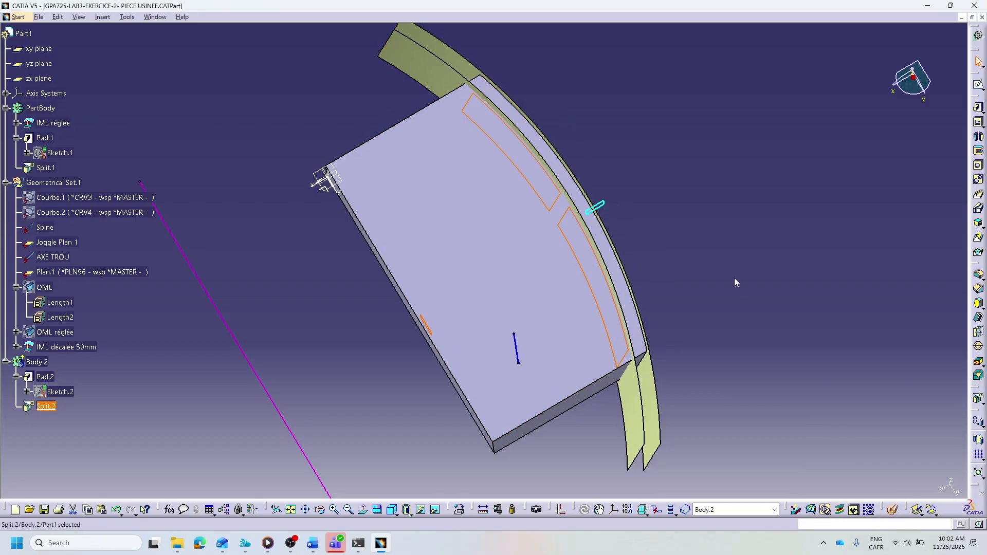
Hide PartBody so that only the split pads of Body.2 are shown.
middle_click_drag(714, 157, 681, 116)
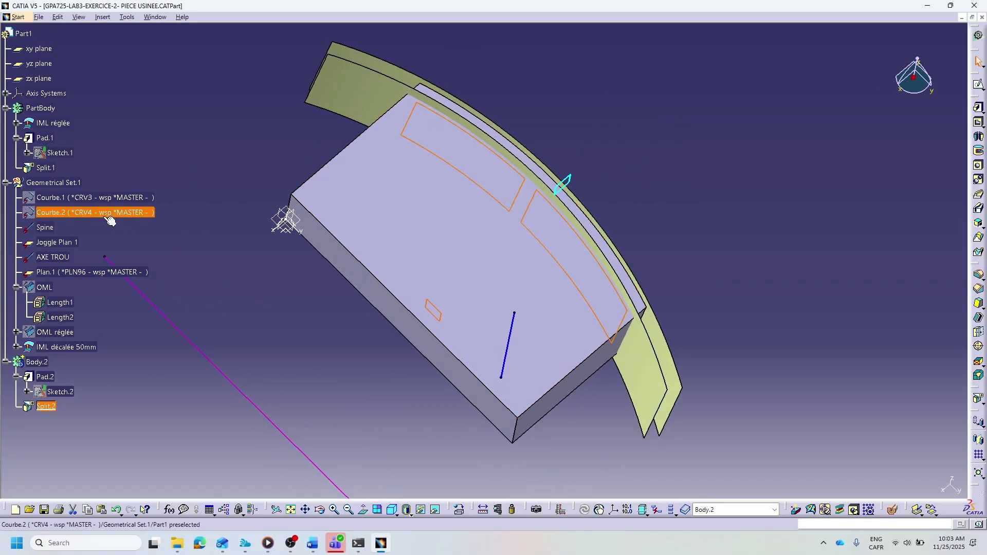
right_click(41, 108)
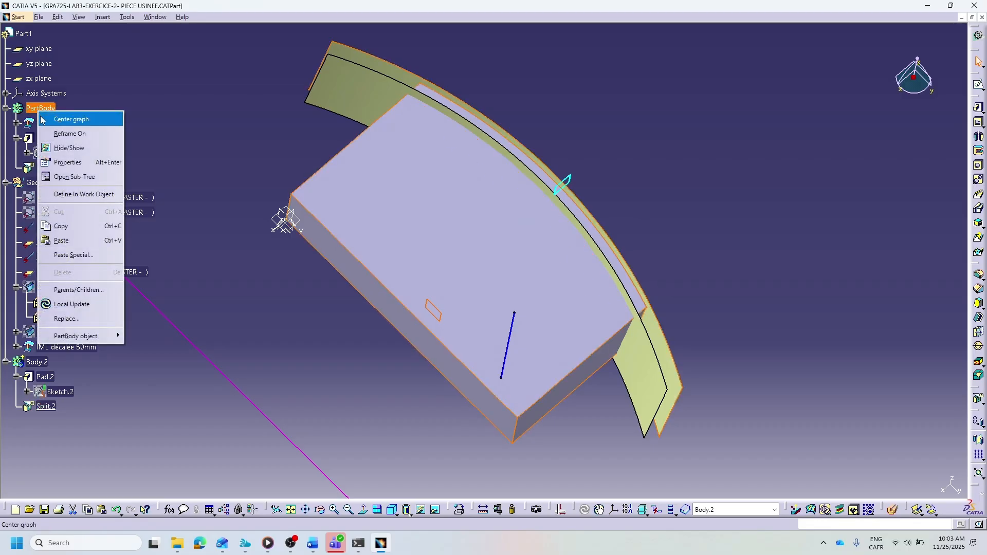
left_click(53, 149)
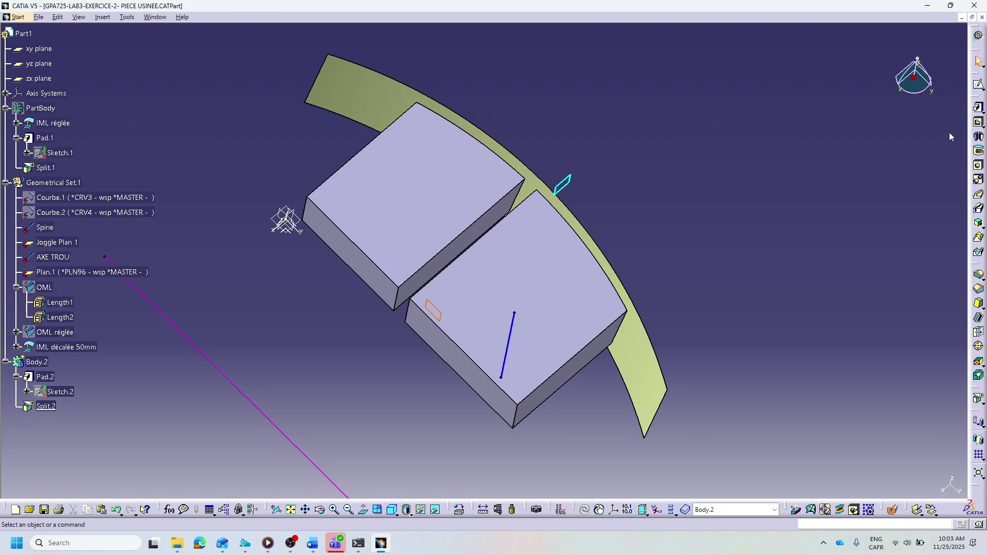
Fillet the eight corner edges running through the thickness of the two split pads with a 15 mm radius.
left_click(978, 275)
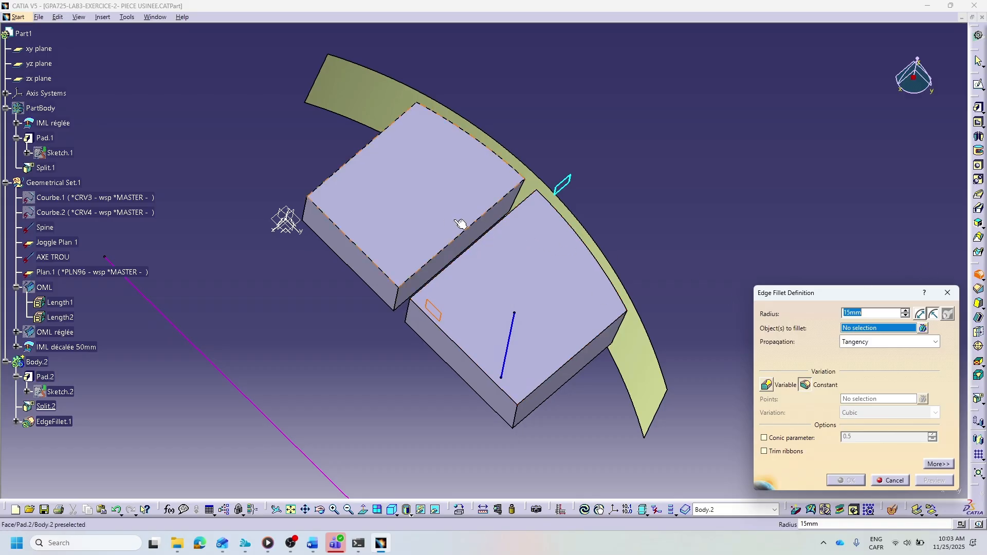
left_click(398, 299)
left_click(408, 312)
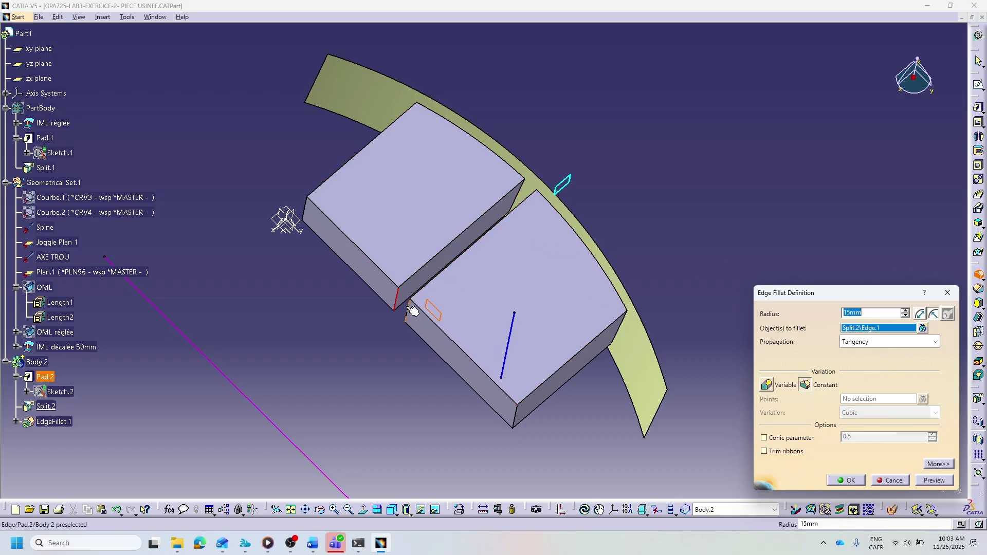
left_click(310, 210)
left_click(515, 414)
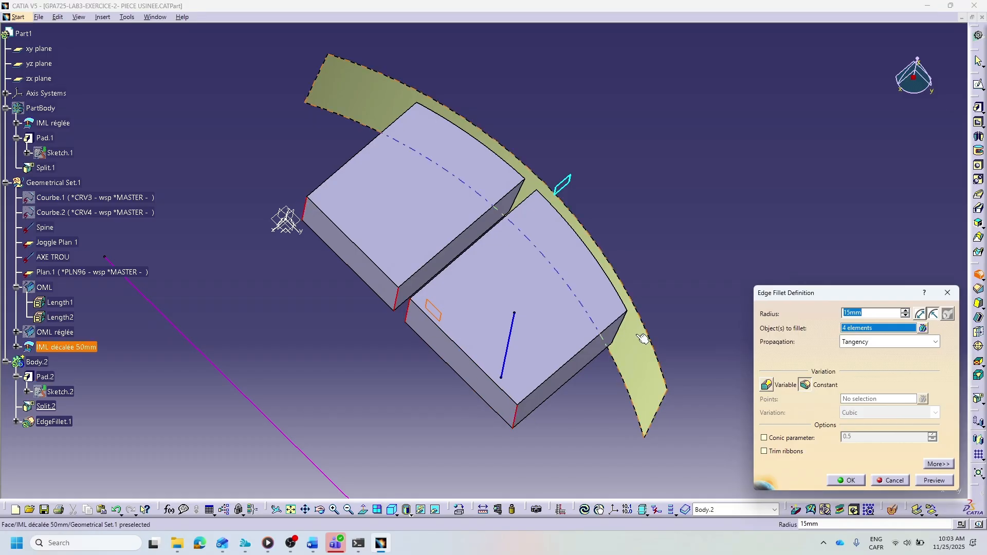
left_click(620, 328)
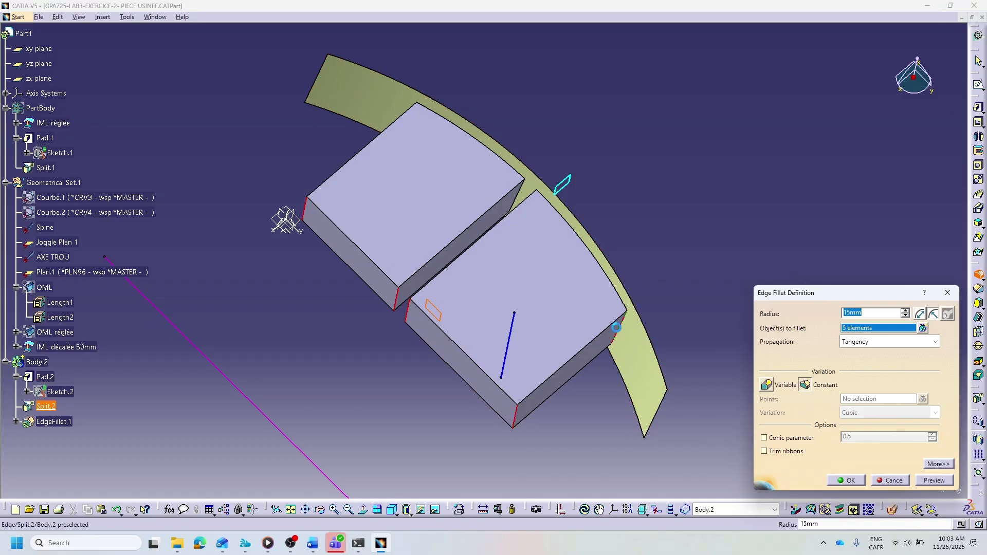
left_click(519, 202)
middle_click_drag(391, 137, 600, 233)
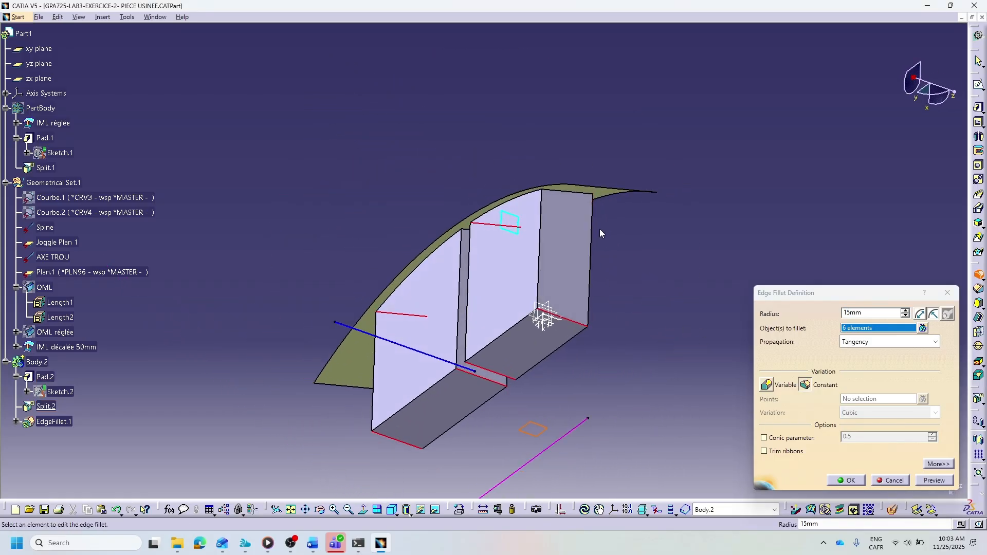
left_click(567, 193)
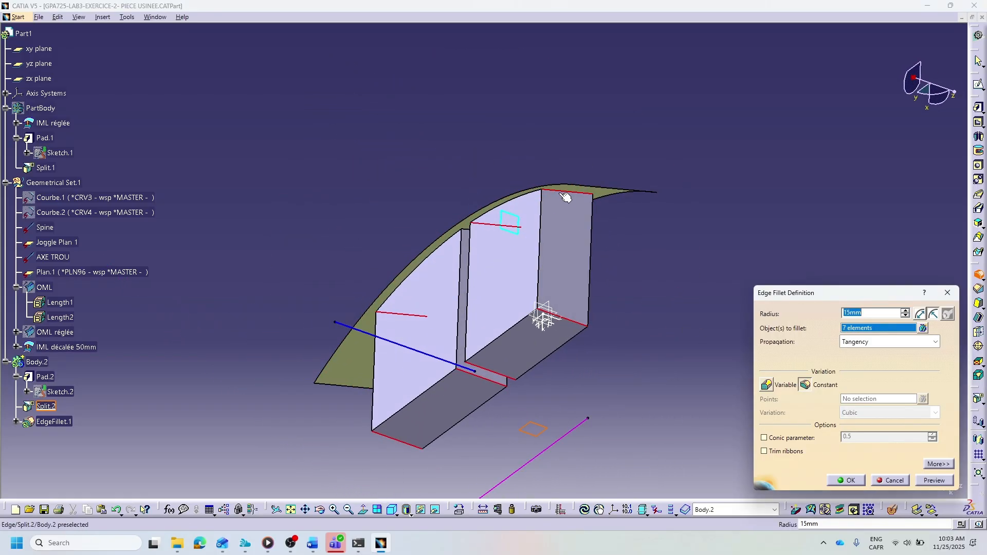
left_click(473, 231)
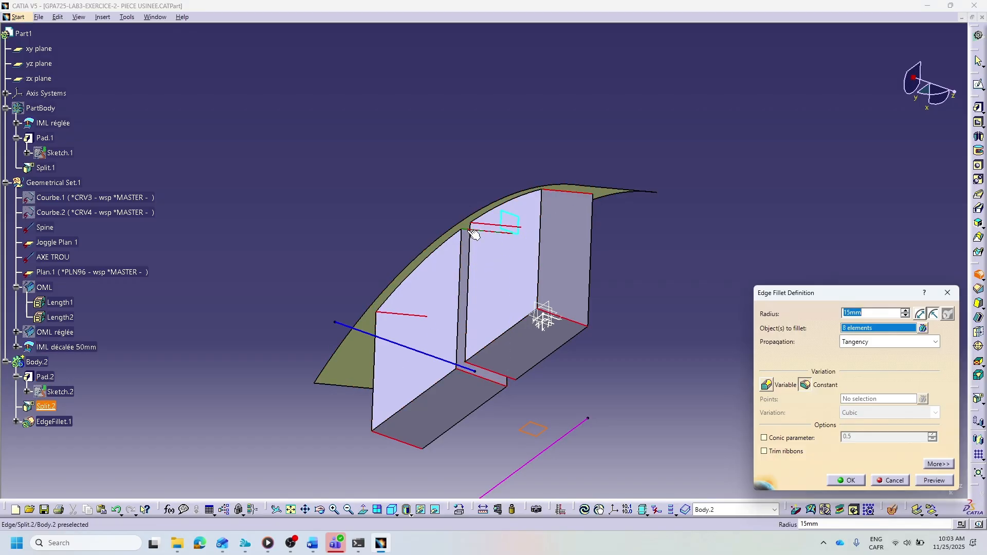
left_click(848, 482)
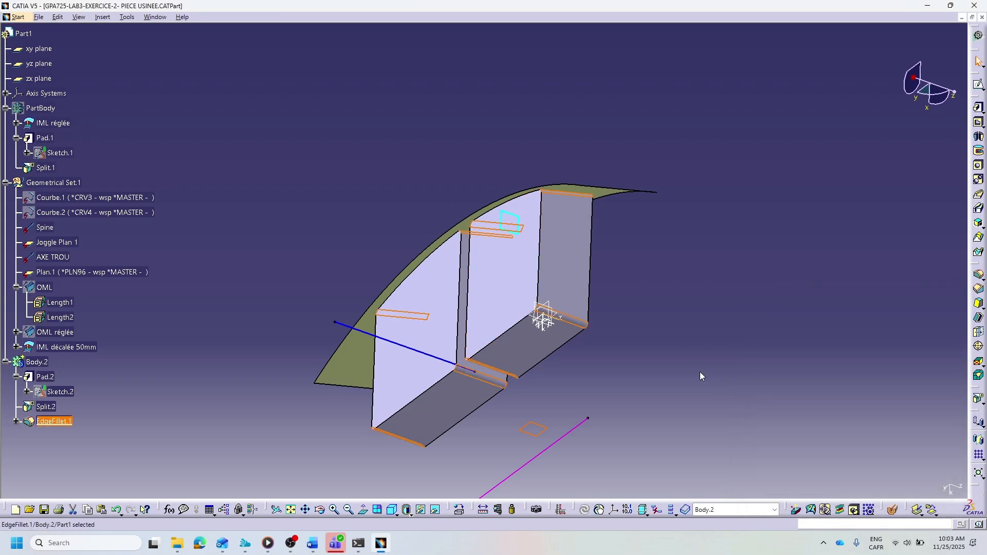
left_click(214, 406)
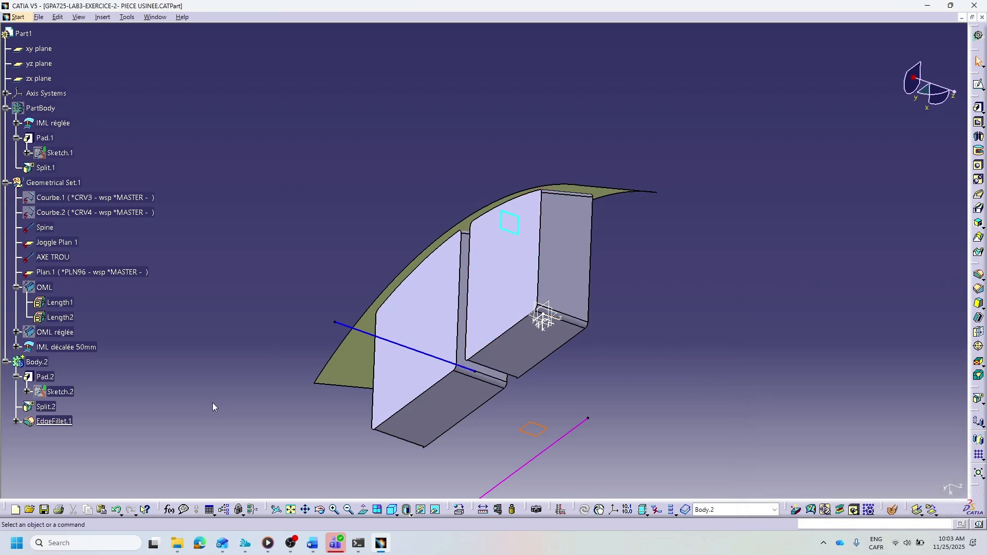
Fillet the edges around the large face on the same side of both pads with a 15 mm radius.
left_click(979, 274)
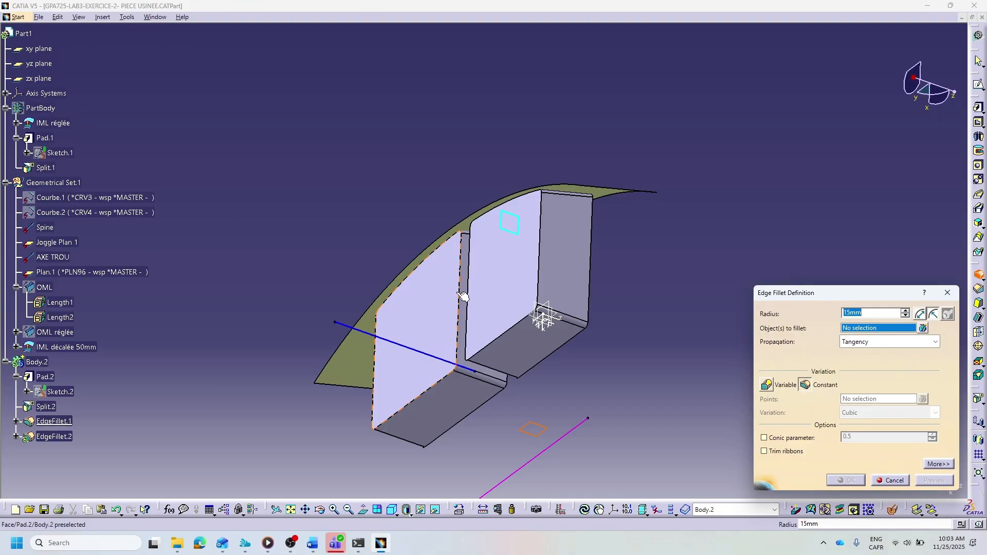
left_click(466, 292)
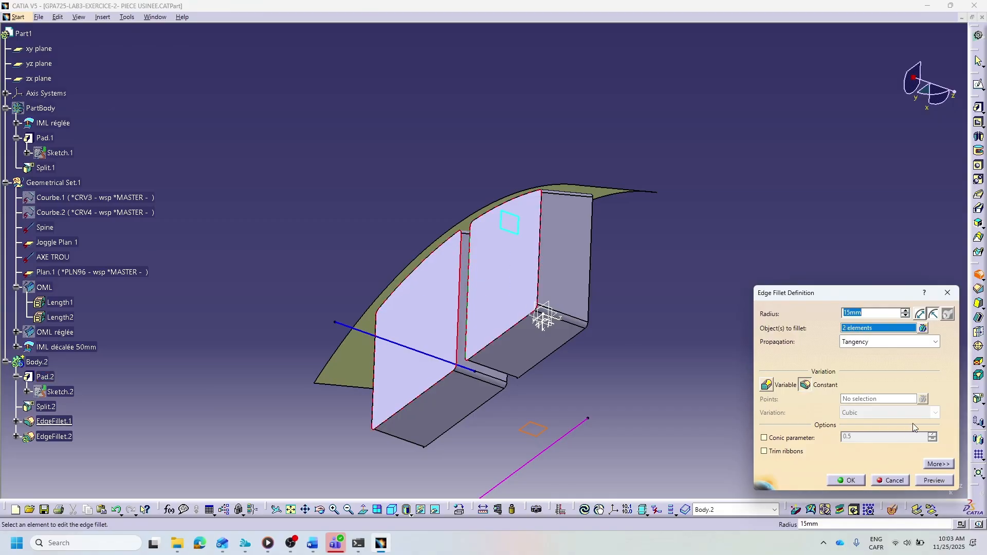
left_click(846, 481)
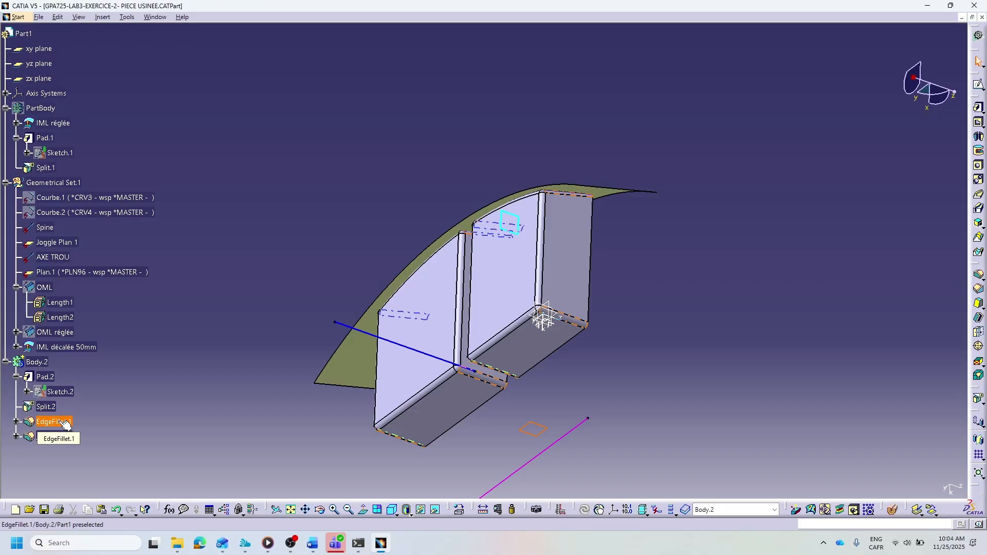
left_click(55, 436)
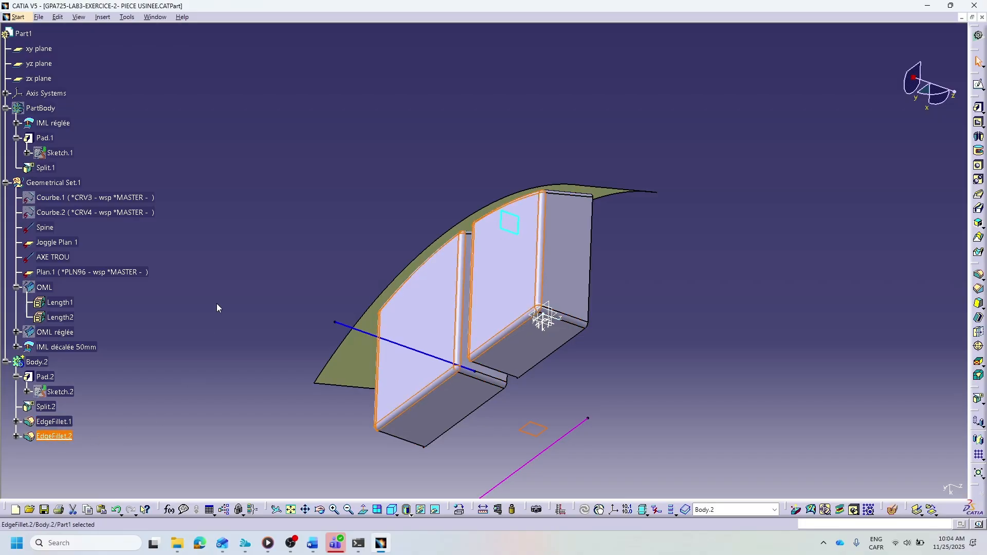
middle_click_drag(621, 222, 550, 318)
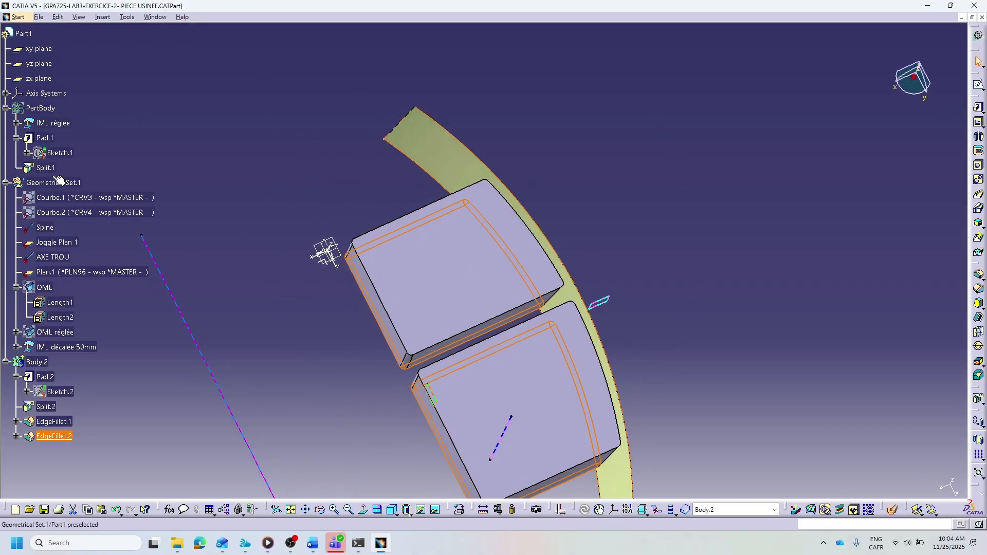
Make PartBody the in-work object and subtract Body.2 from it with a Boolean Remove.
right_click(48, 110)
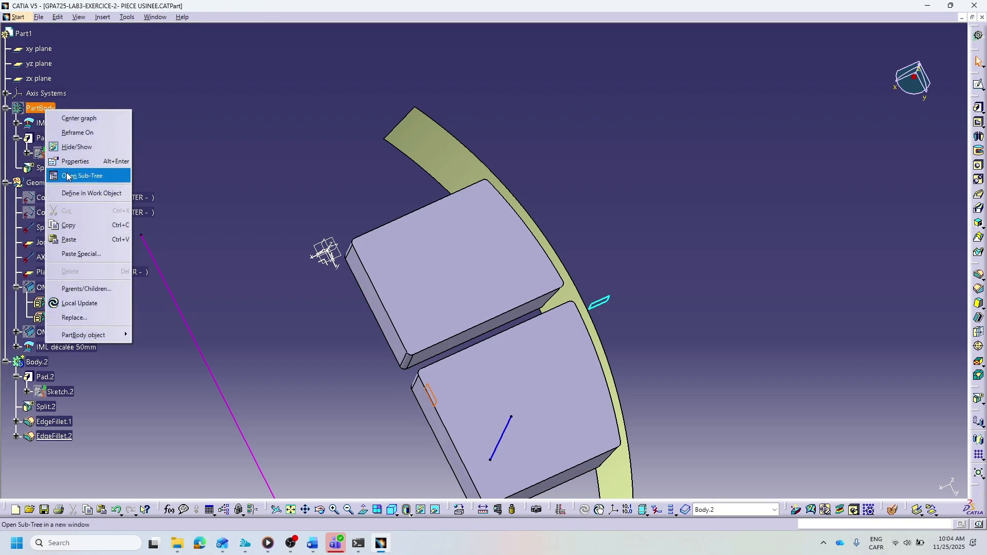
left_click(74, 188)
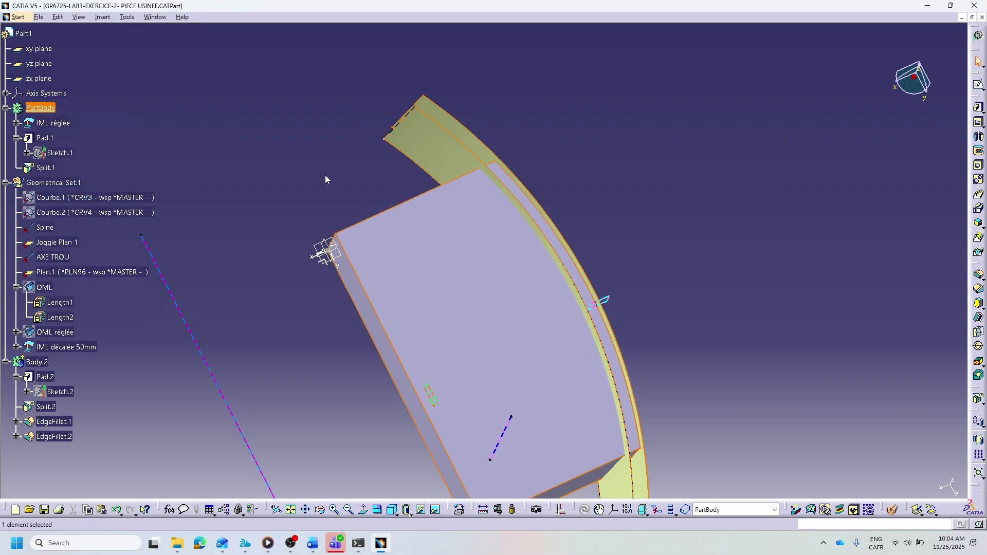
left_click(100, 17)
mouse_move(124, 18)
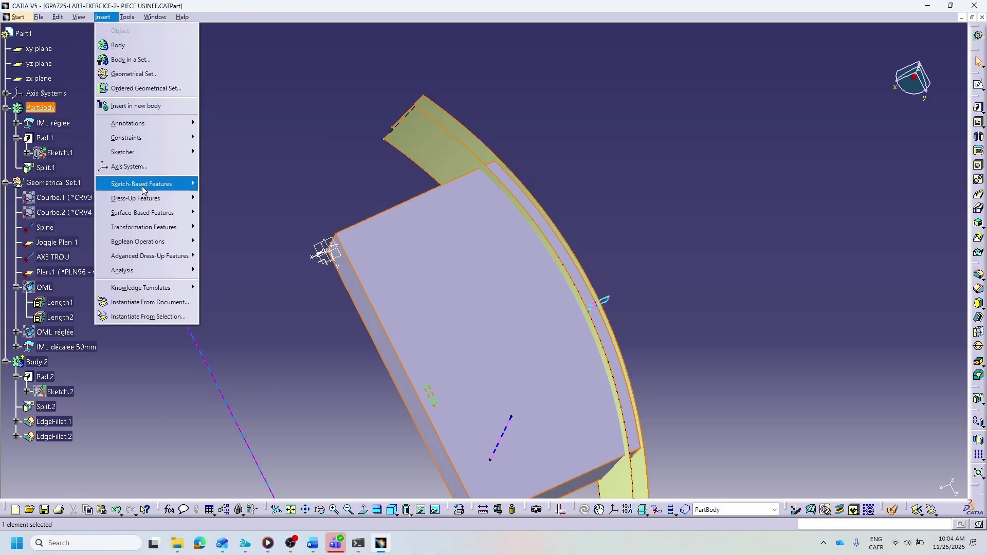
mouse_move(143, 191)
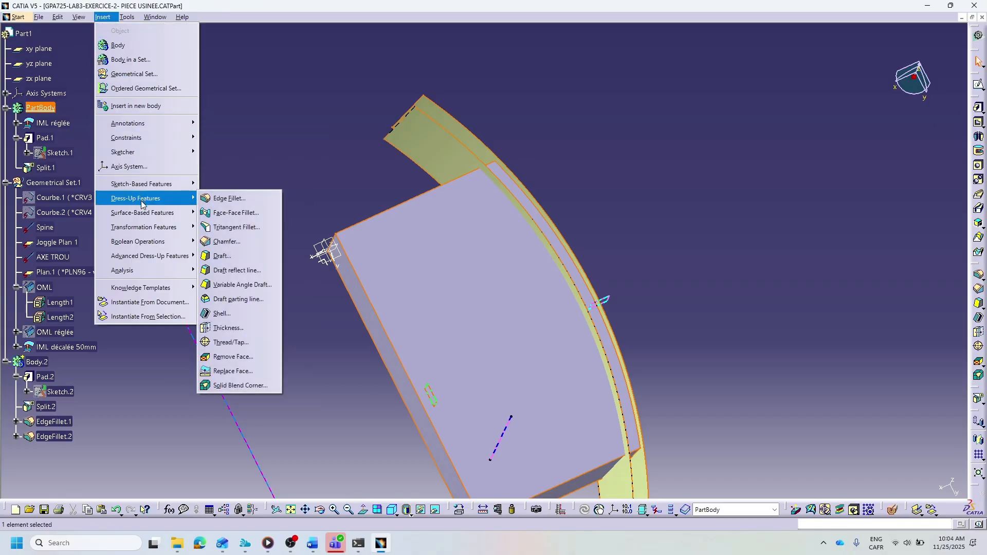
mouse_move(145, 244)
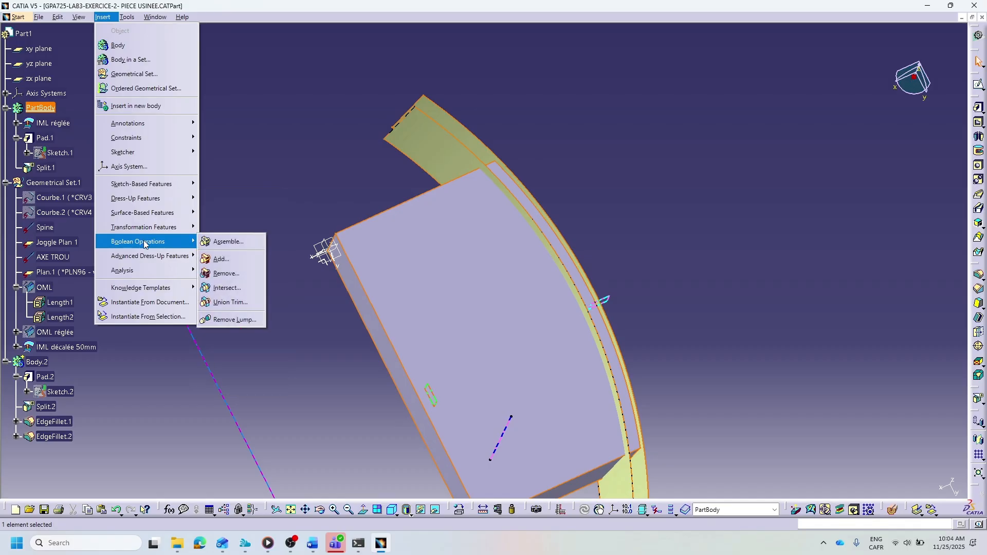
left_click(223, 275)
left_click(576, 292)
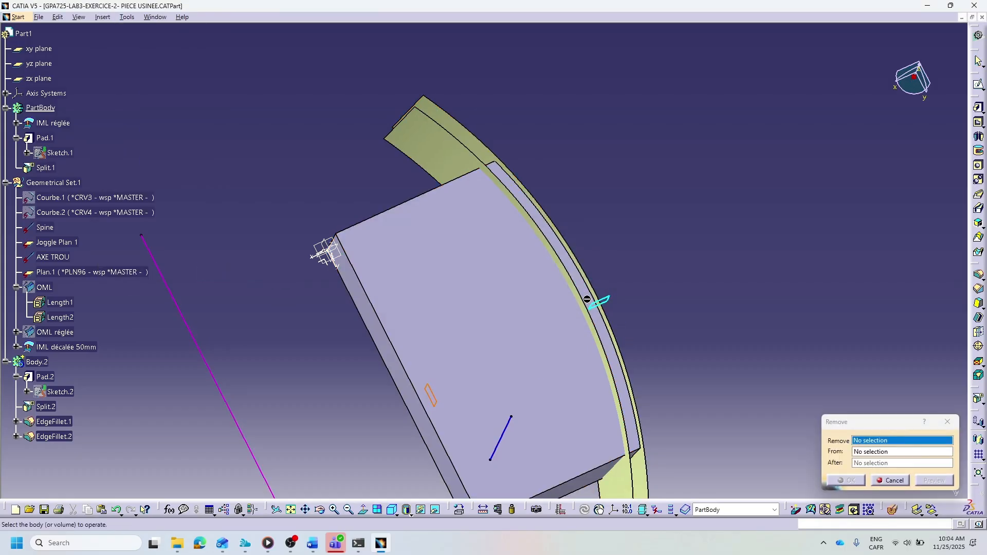
left_click(36, 362)
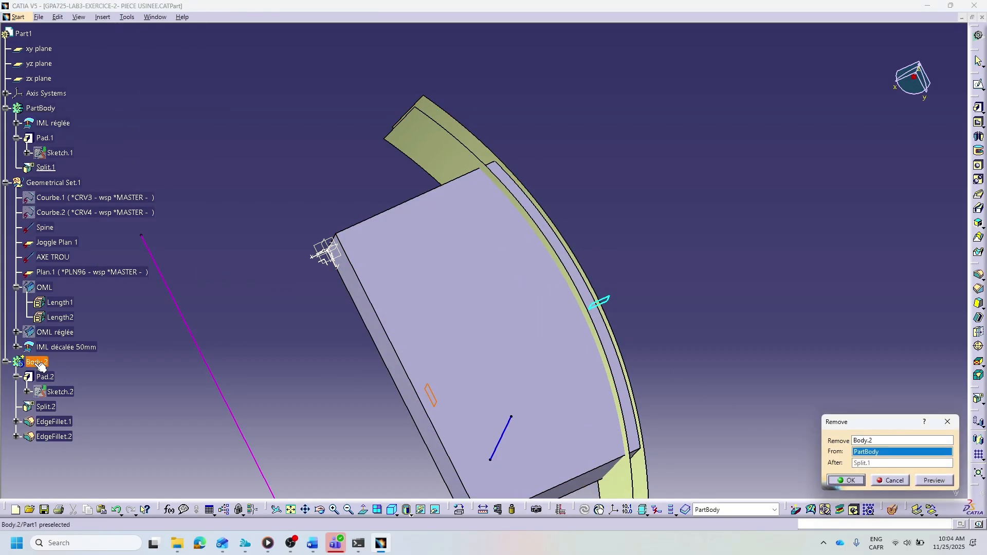
left_click(846, 480)
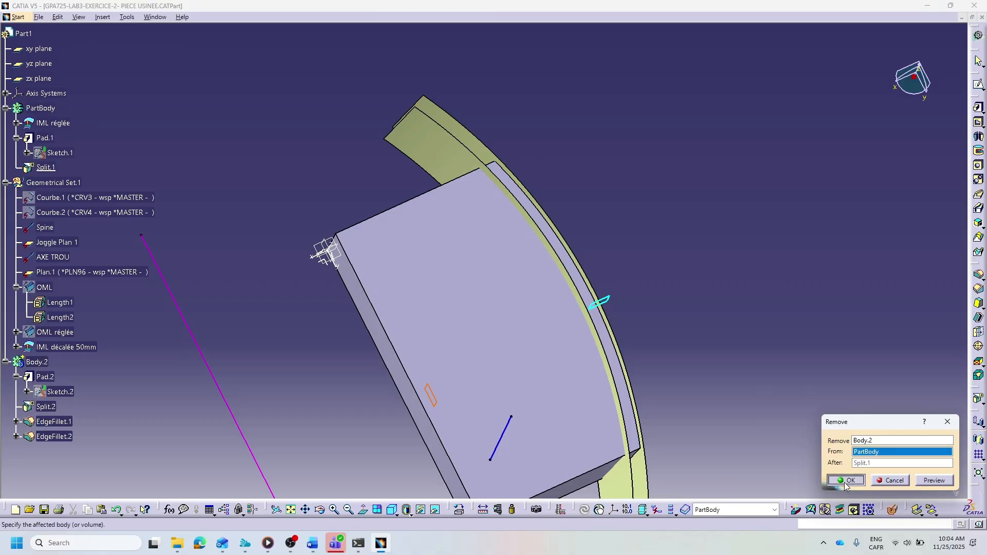
left_click(707, 254)
Edit Pad.2 inside the removed Body.2, setting its first limit to 200 mm and its second limit to 150 mm.
middle_click_drag(426, 280, 386, 378)
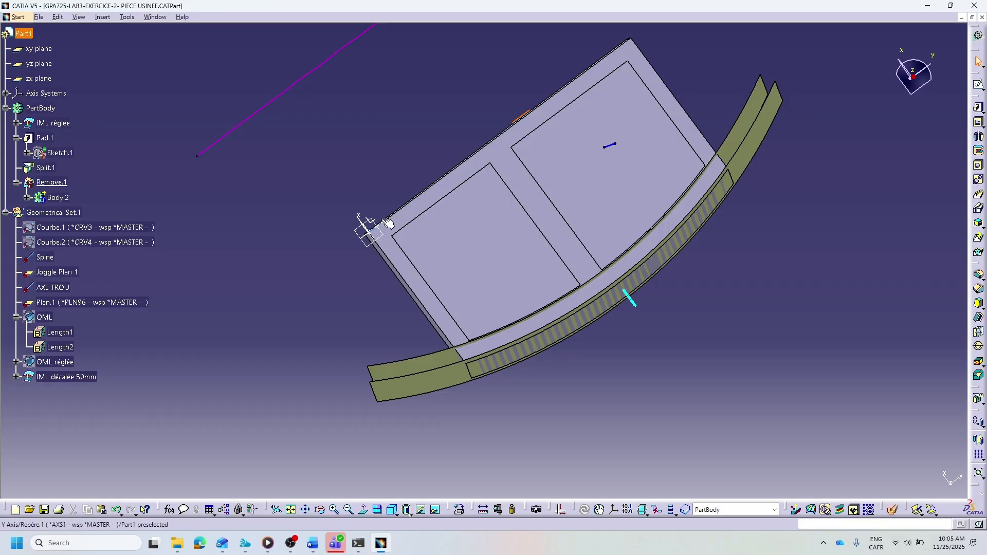
middle_click_drag(315, 176, 308, 221)
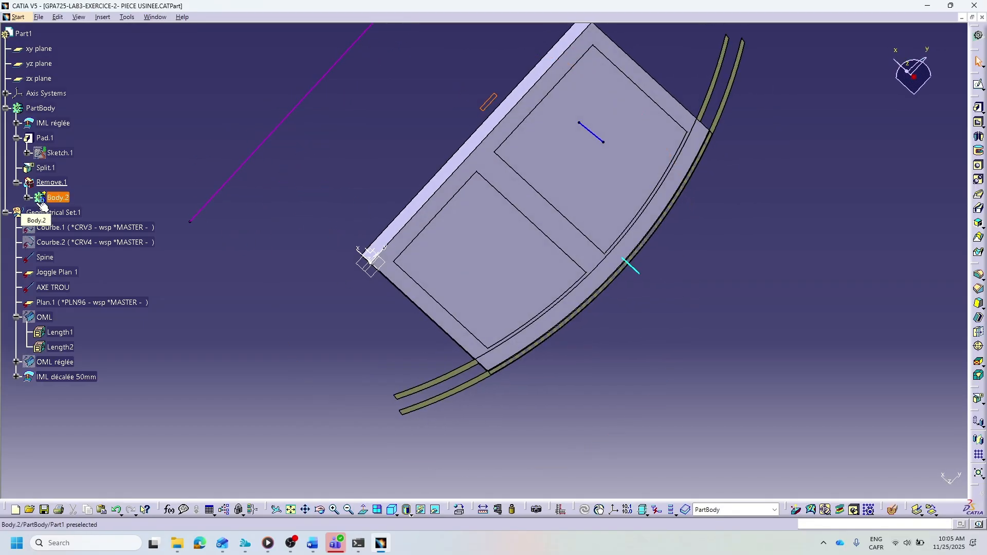
left_click(27, 198)
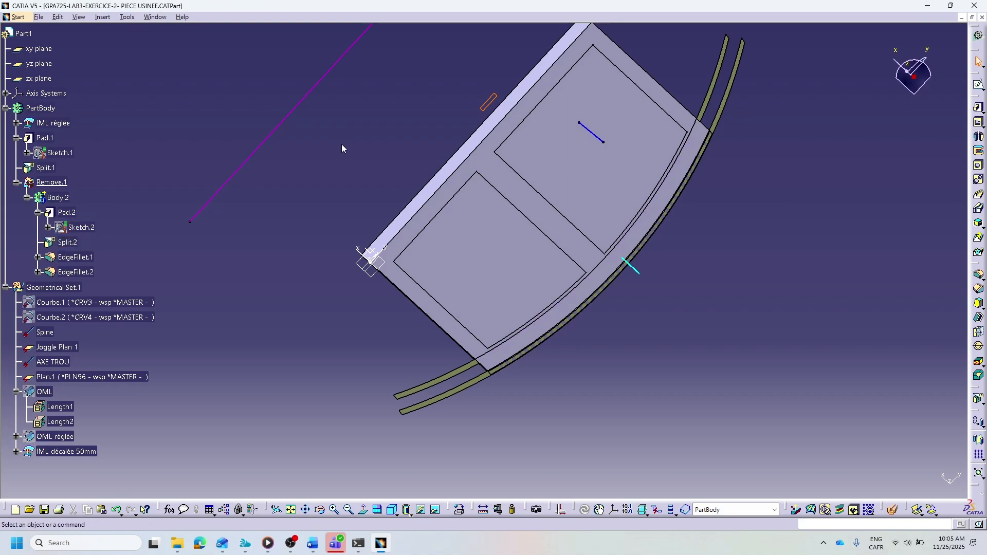
left_click(62, 212)
double_click(63, 213)
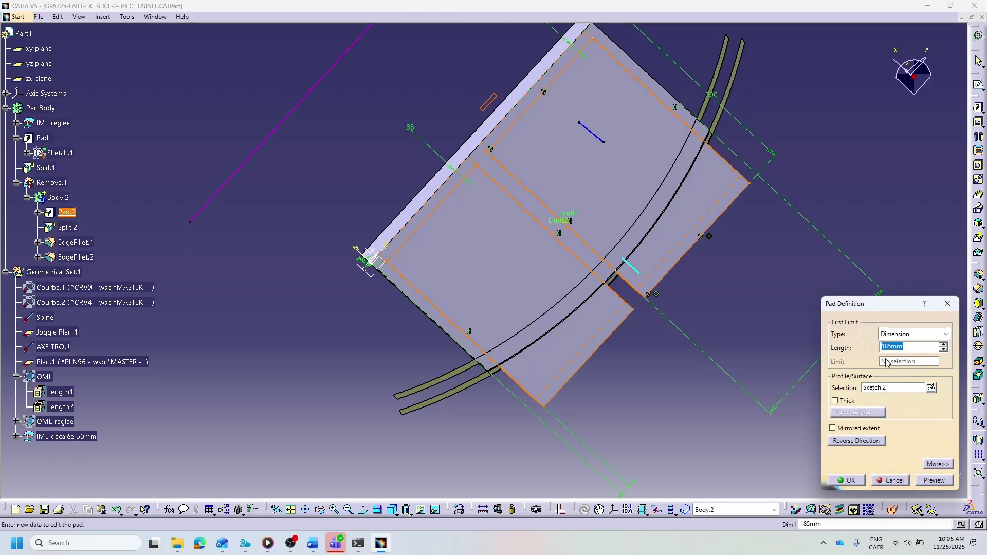
left_click(937, 464)
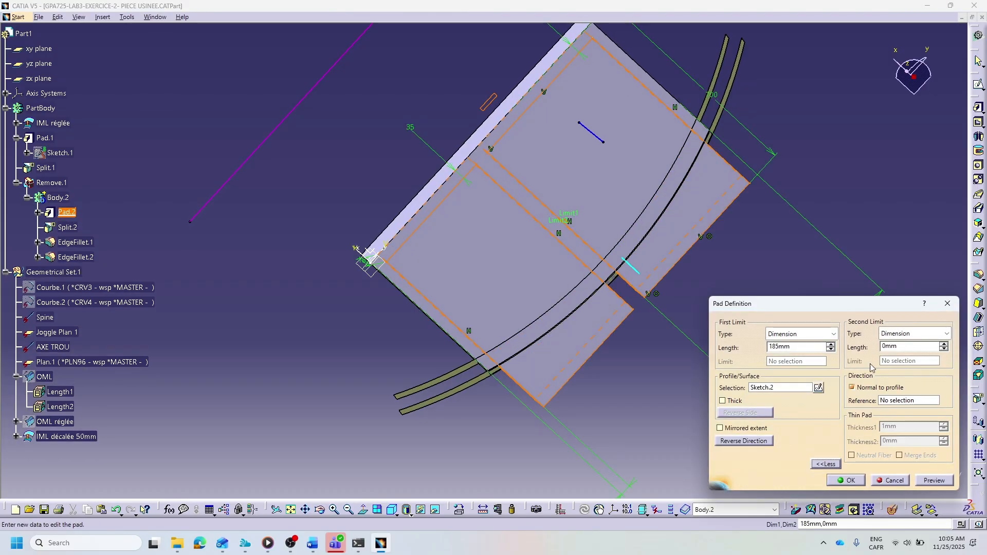
left_click_drag(780, 347, 758, 342)
type("200")
left_click(895, 348)
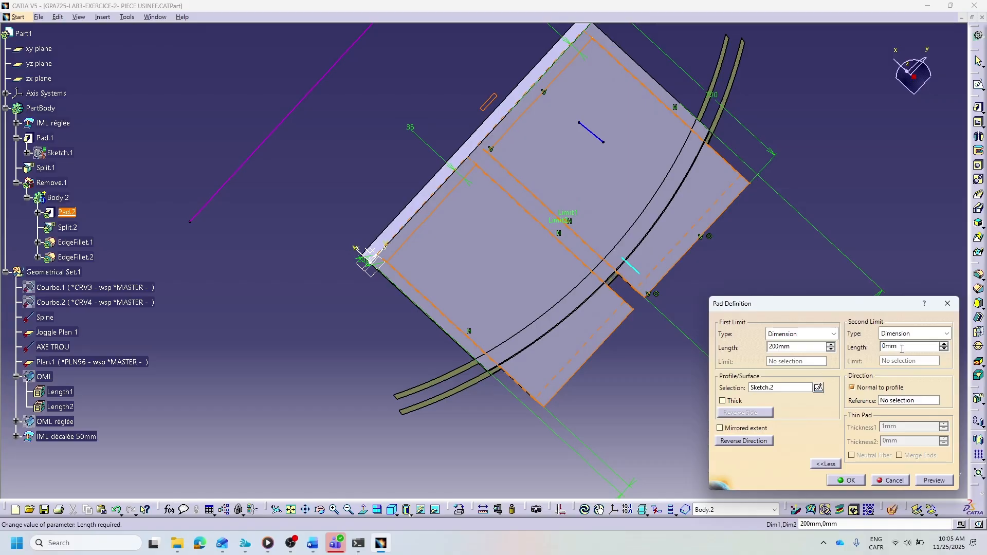
type("150")
left_click(934, 480)
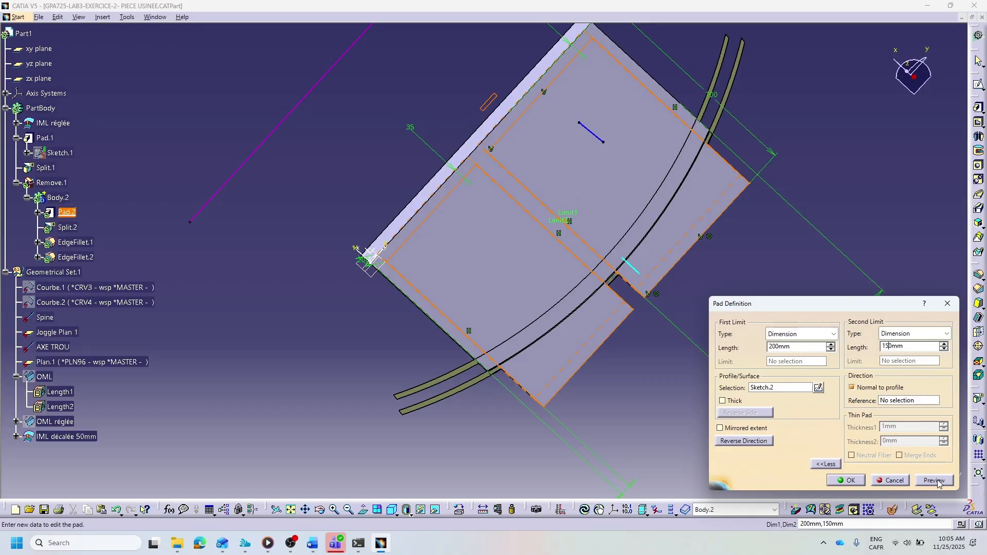
middle_click_drag(410, 138, 619, 336)
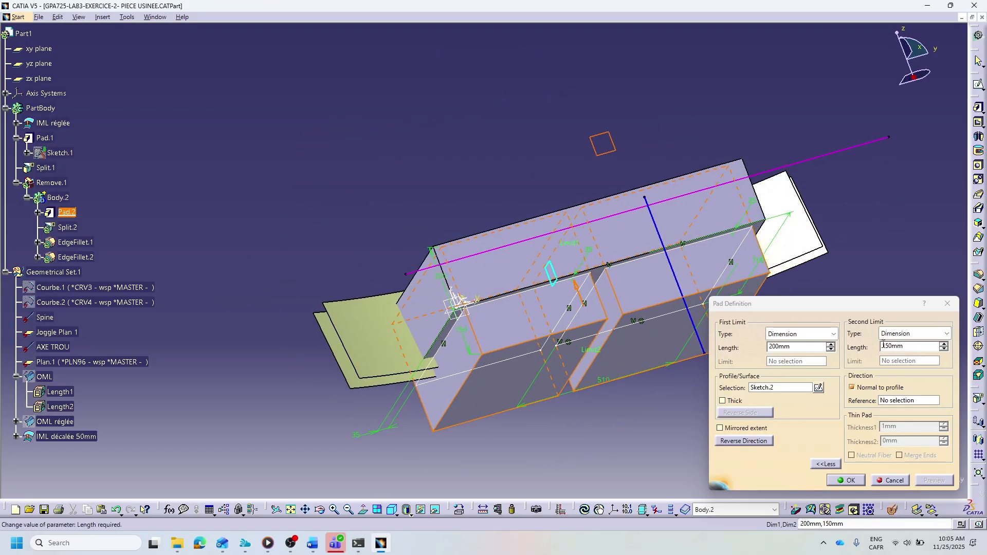
key("Return")
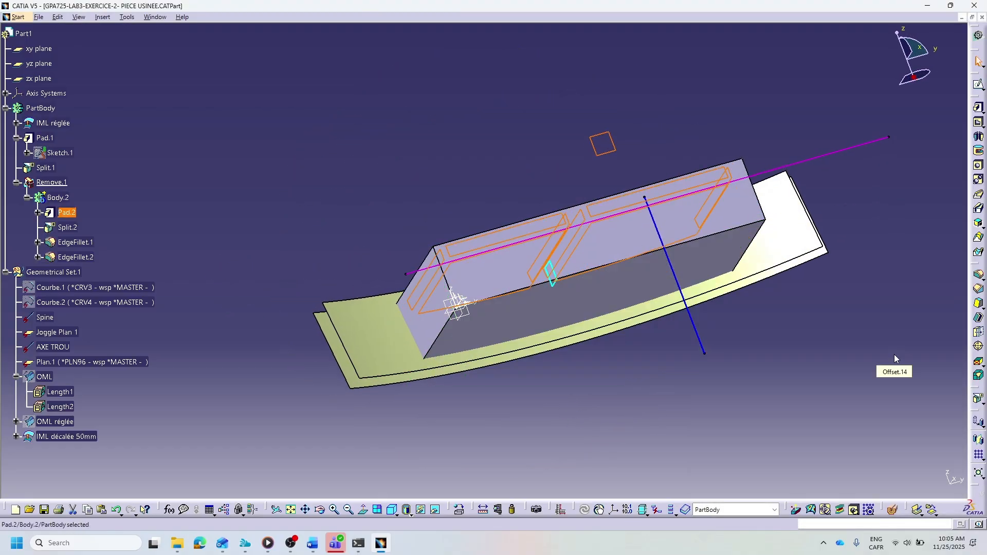
Set Pad.2's second limit to -15 mm and preview the Remove.1 operation to check the pockets.
double_click(67, 212)
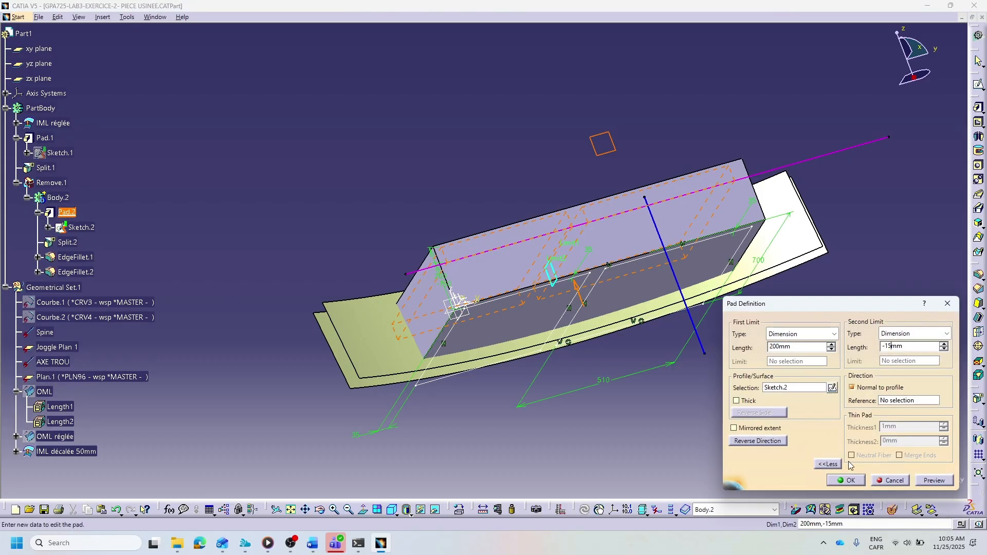
left_click(846, 480)
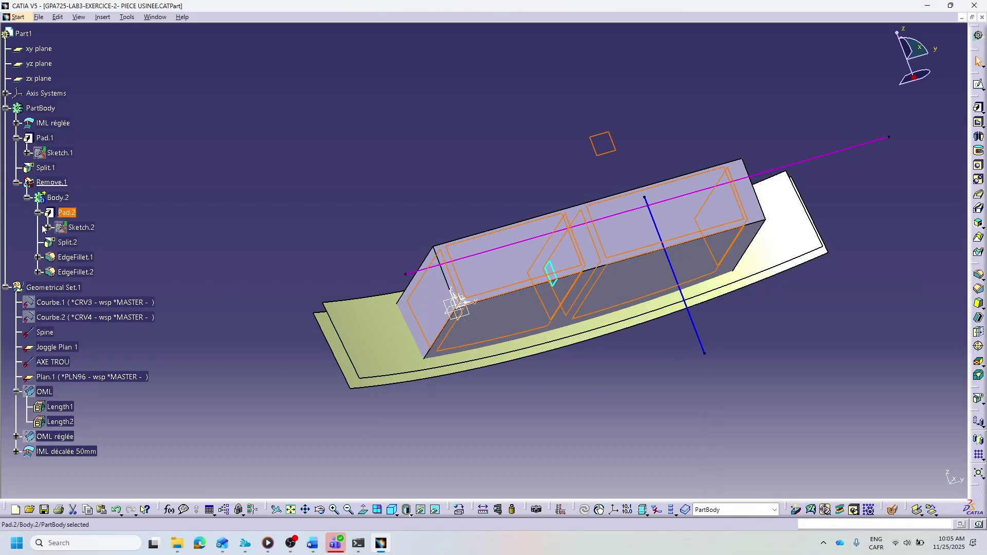
double_click(58, 183)
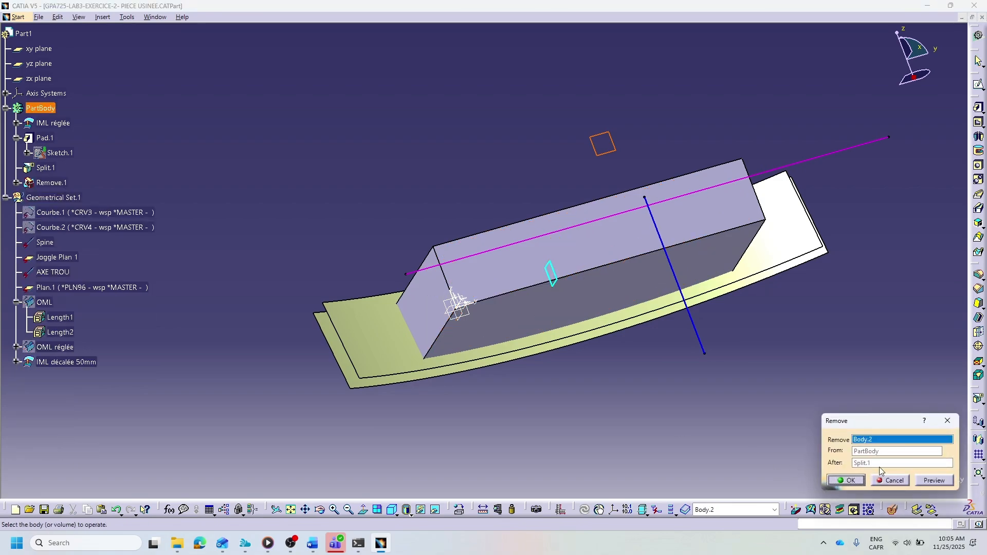
left_click(934, 480)
middle_click_drag(285, 145, 540, 374)
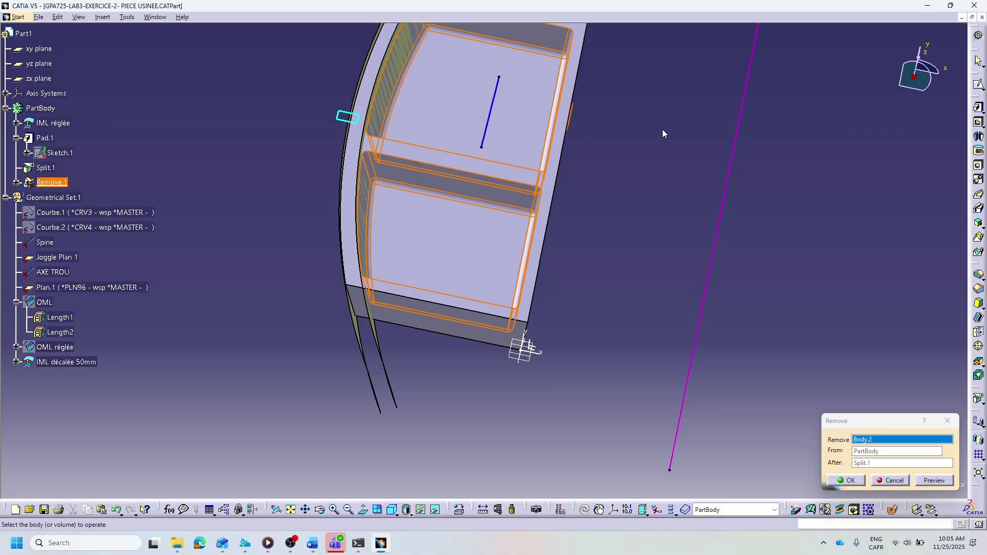
middle_click_drag(663, 131, 659, 205)
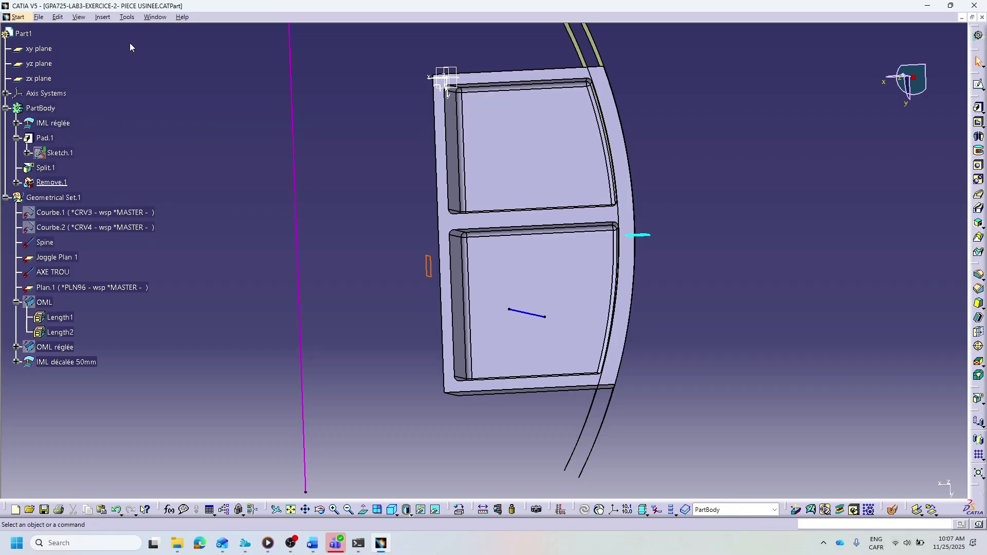
Try a Thick Surface on IML réglée in PartBody with both offsets at 20 mm, and undo it.
left_click(102, 17)
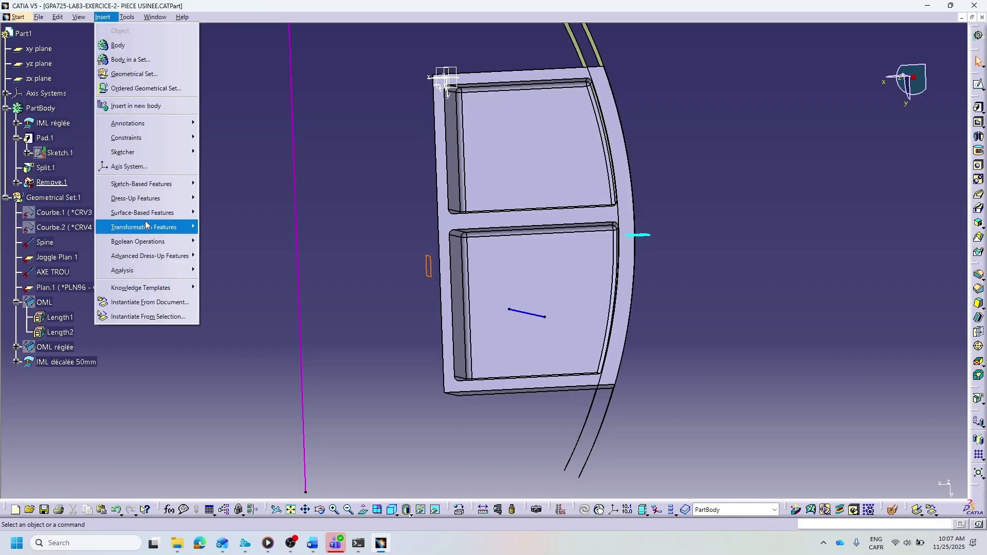
mouse_move(154, 215)
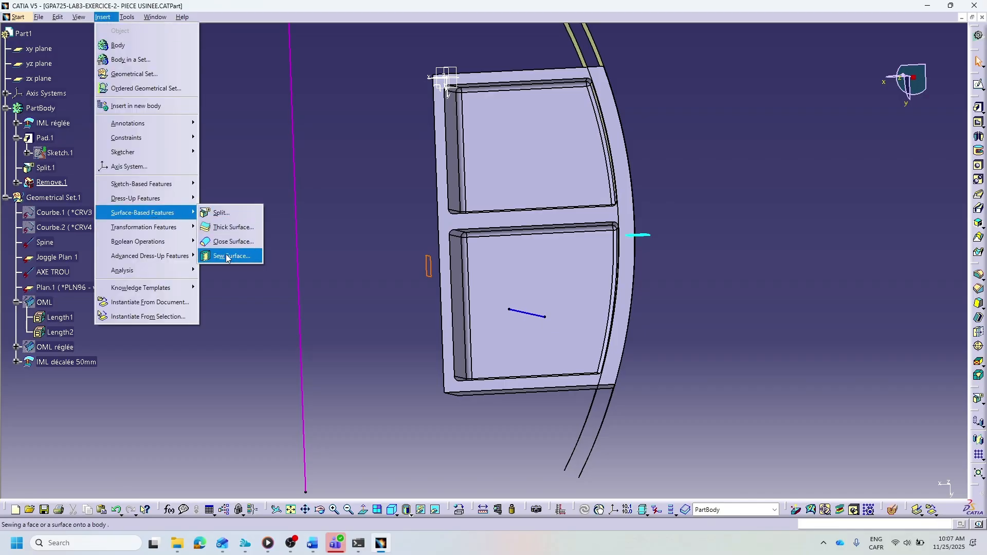
left_click(225, 227)
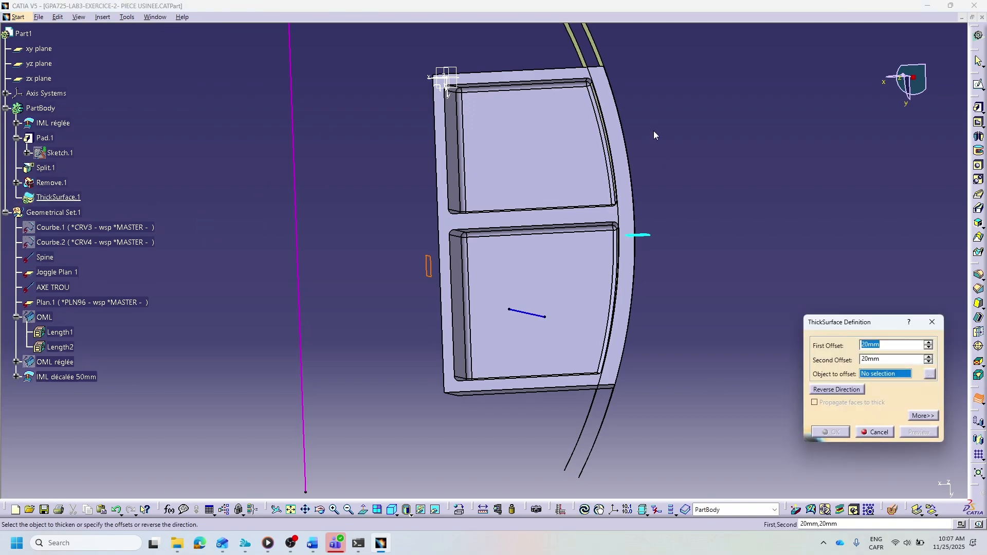
middle_click_drag(652, 105, 599, 201)
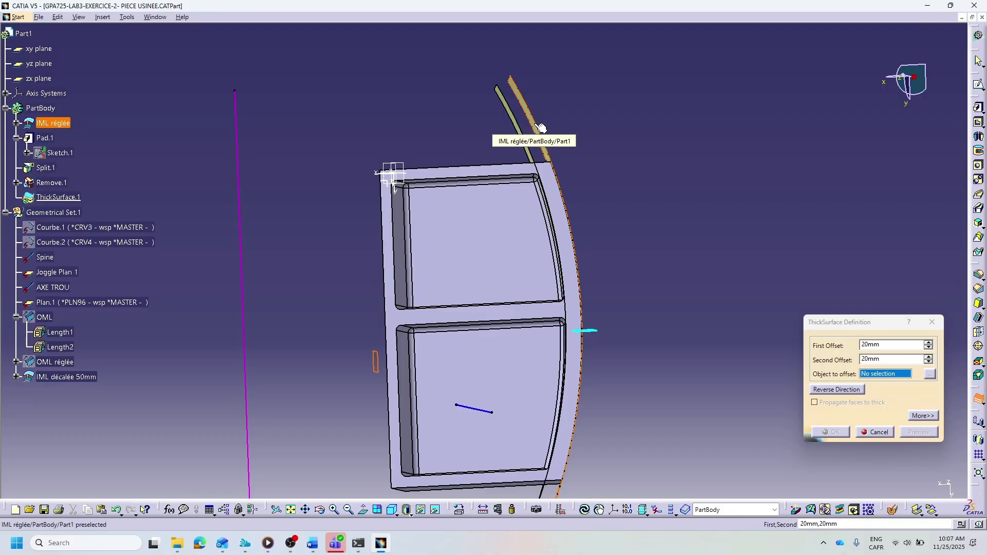
left_click(541, 127)
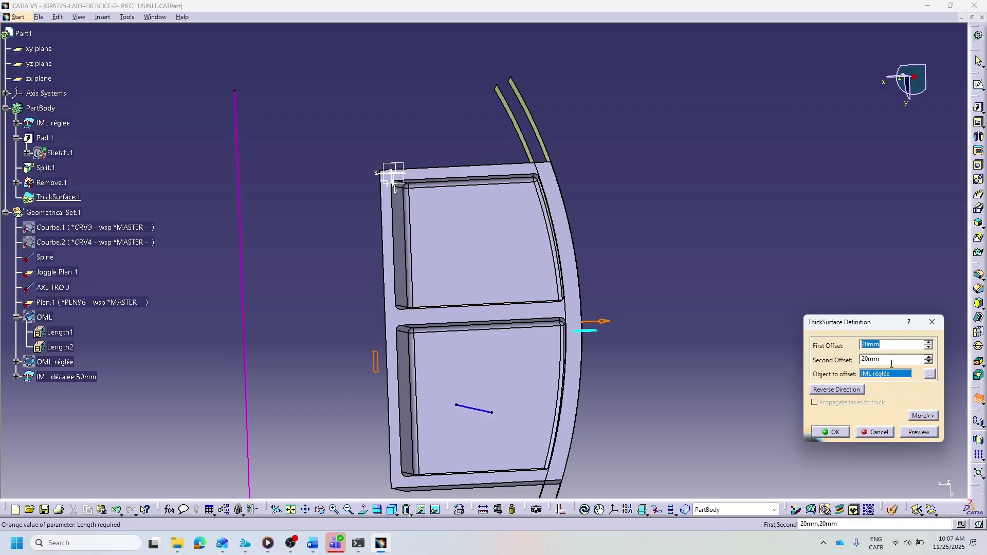
left_click(822, 432)
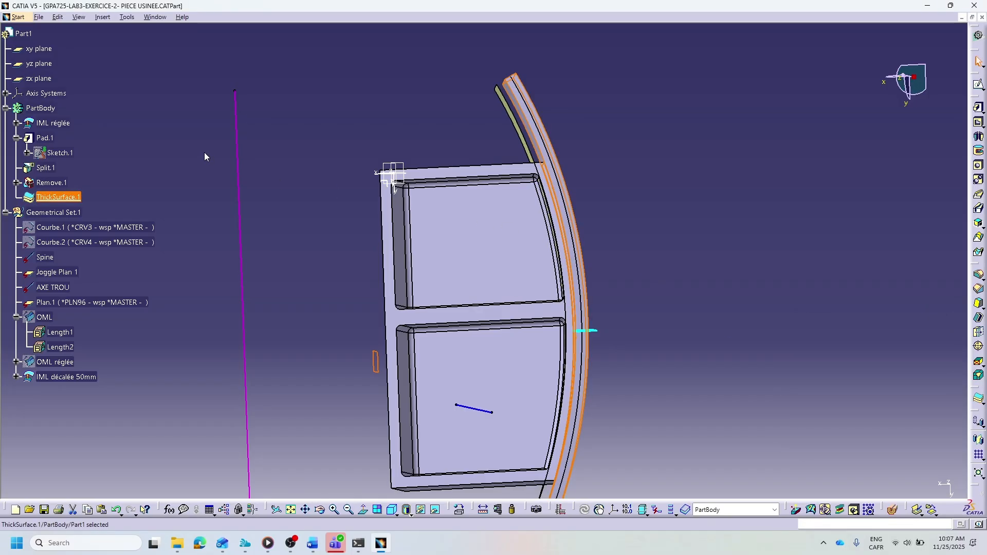
key("ctrl+z")
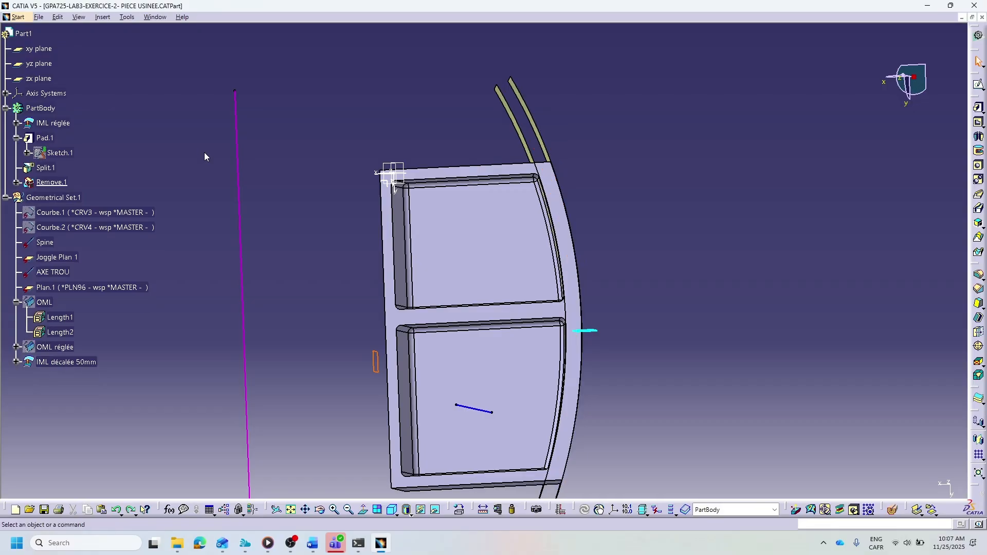
Insert a new body and thicken the IML réglée surface in it with both offsets at 20 mm.
left_click(102, 16)
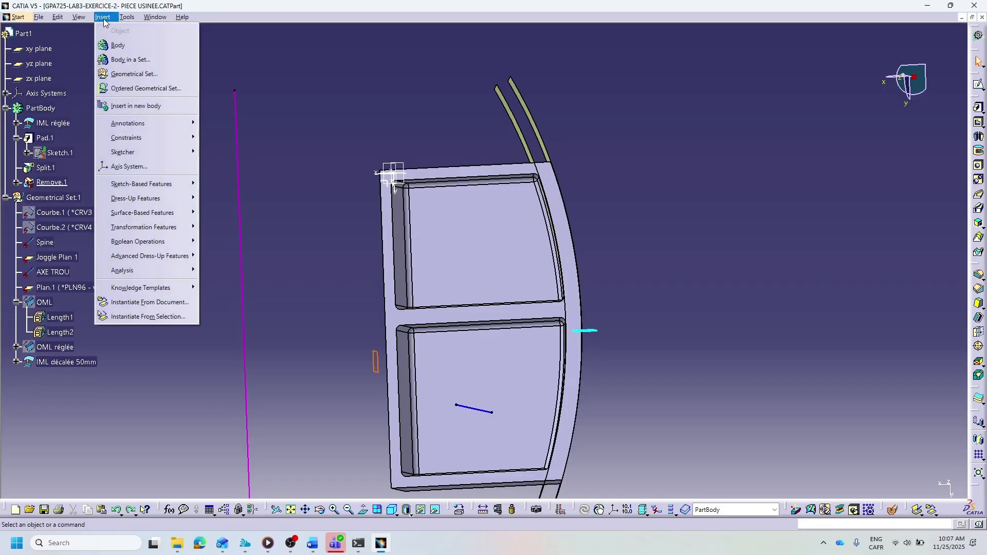
left_click(116, 46)
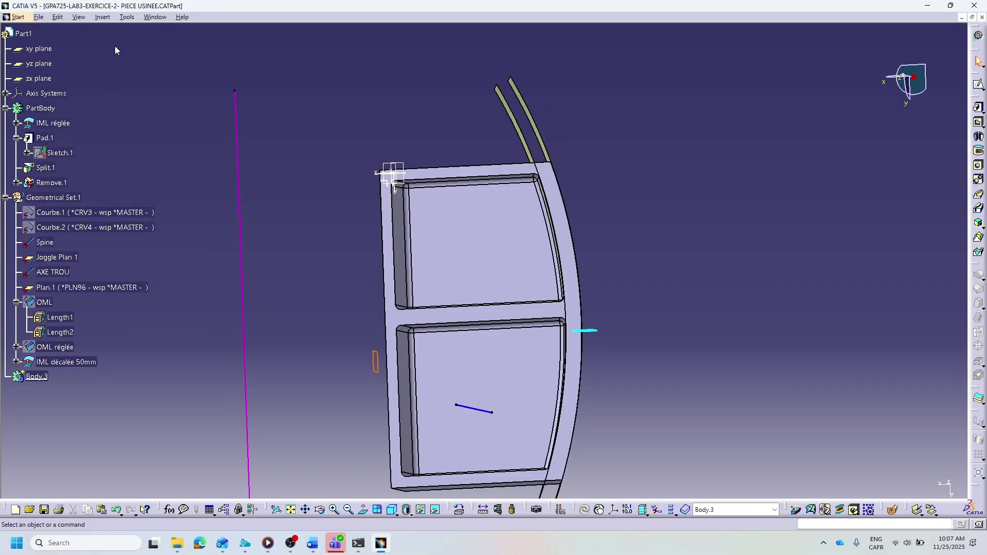
left_click(43, 378)
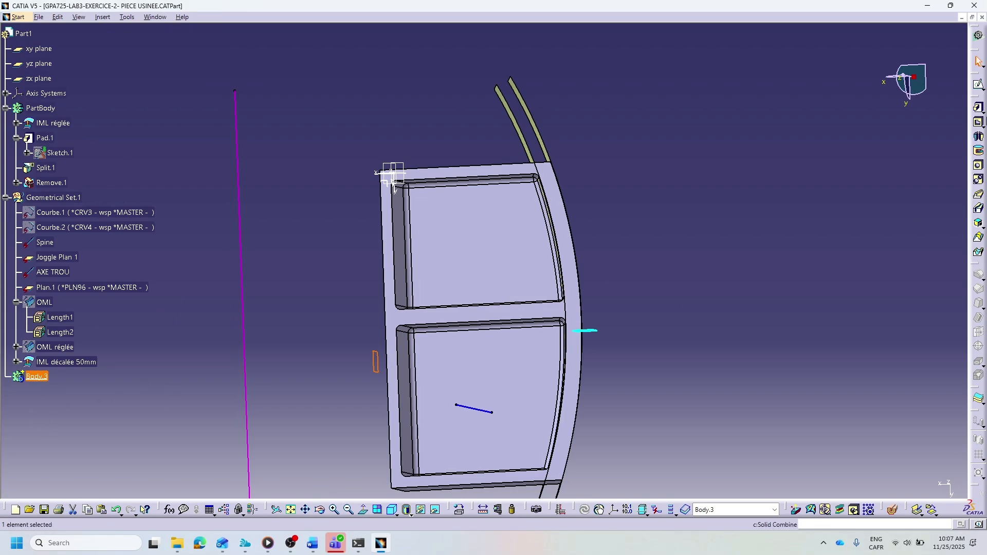
left_click(103, 17)
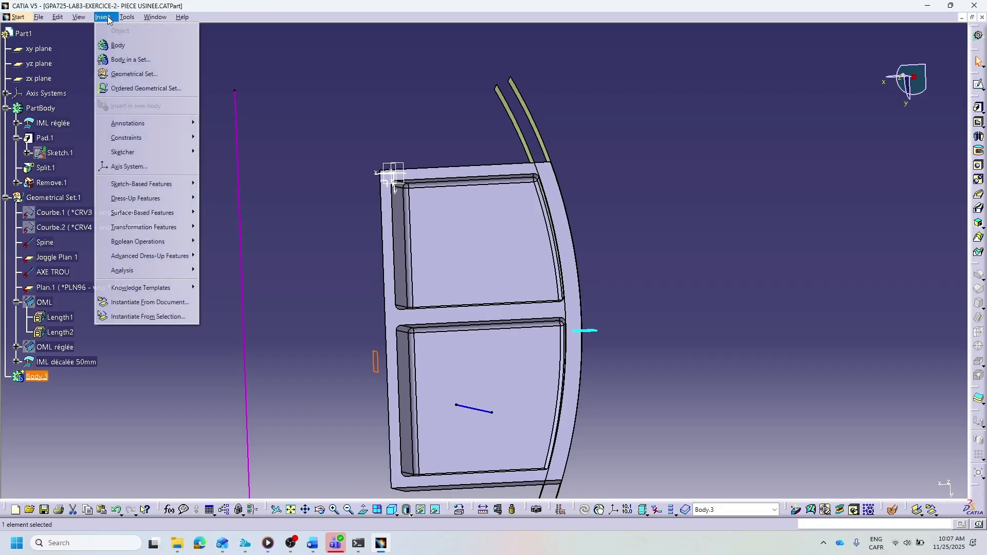
mouse_move(81, 18)
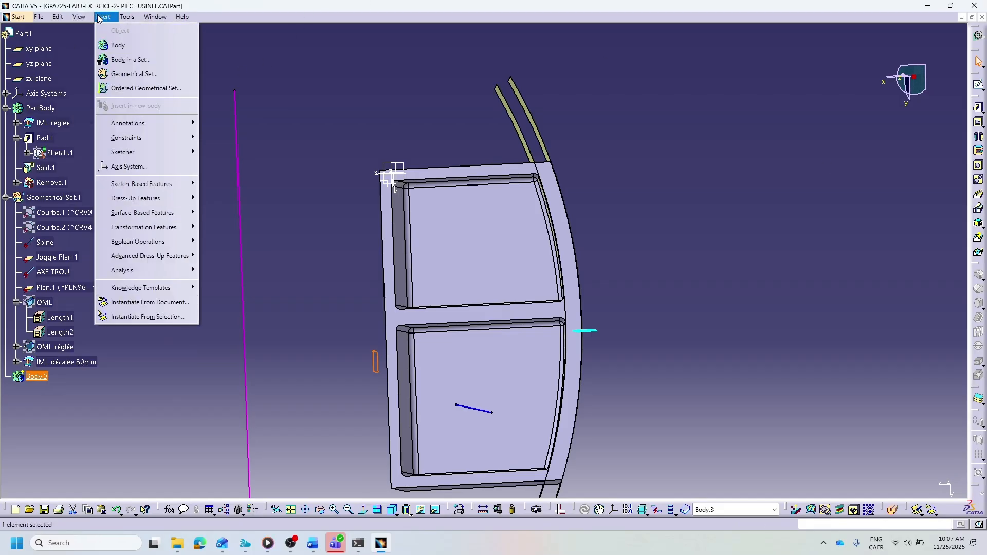
mouse_move(137, 217)
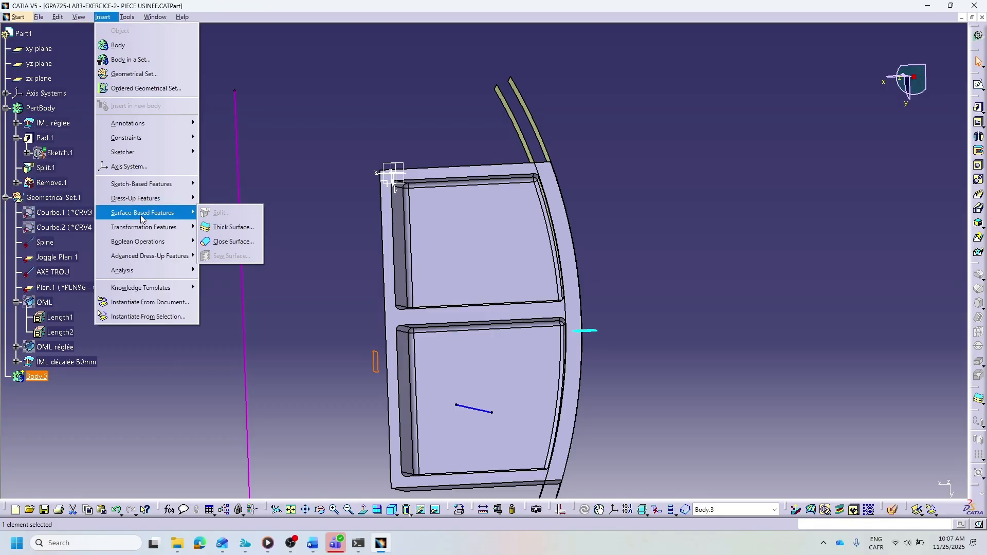
left_click(226, 228)
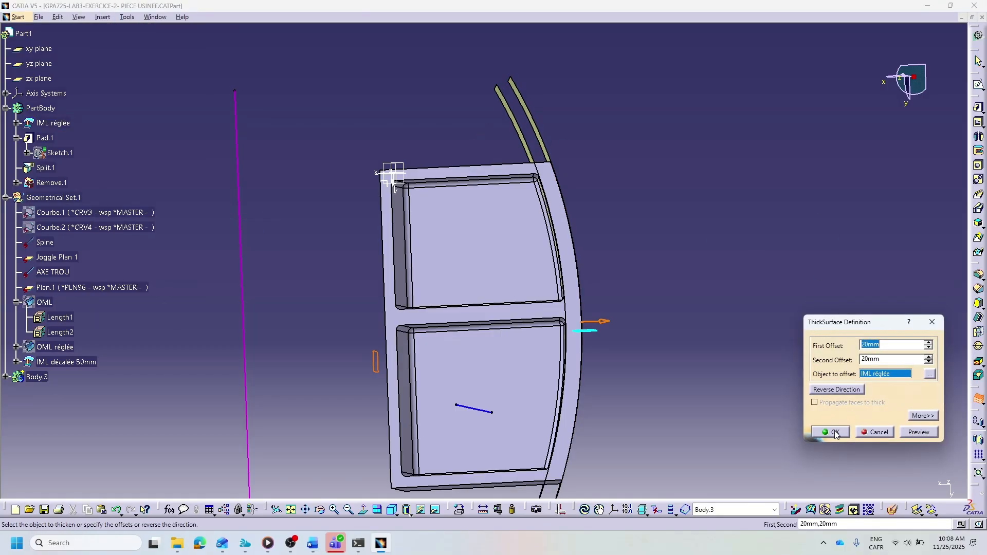
left_click(834, 432)
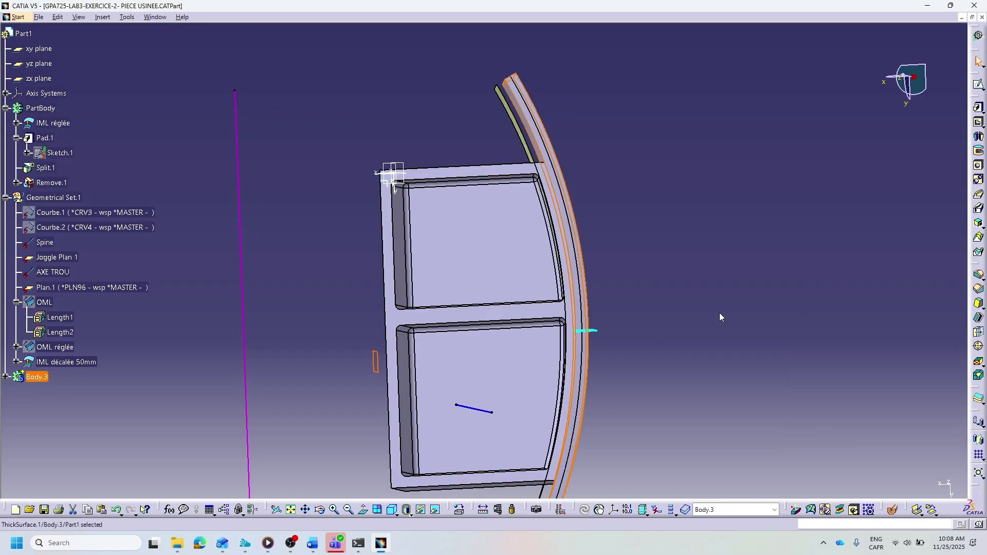
Split the thickened surface in Body.3 with Joggle Plan 1, keeping the portion along the lower pocket.
left_click(102, 18)
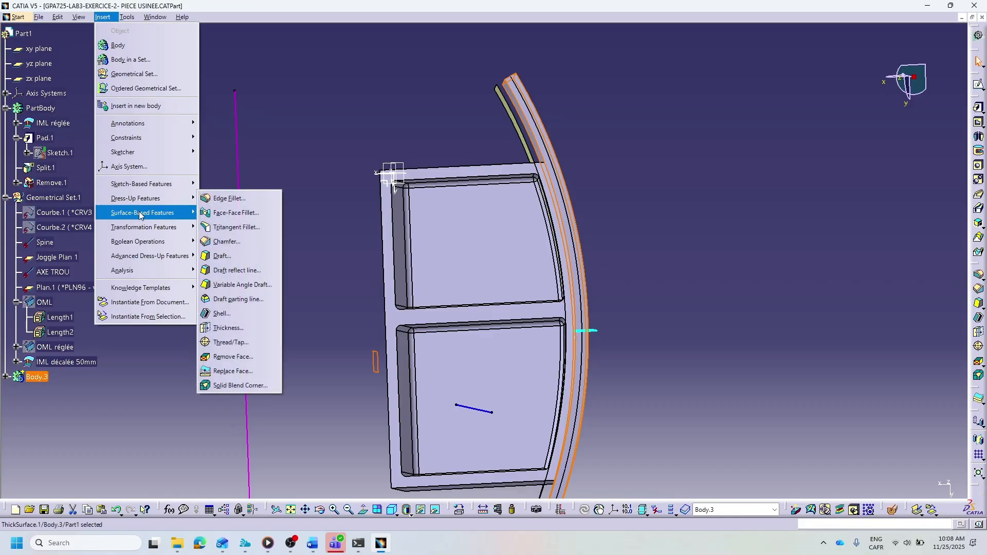
mouse_move(141, 215)
left_click(219, 213)
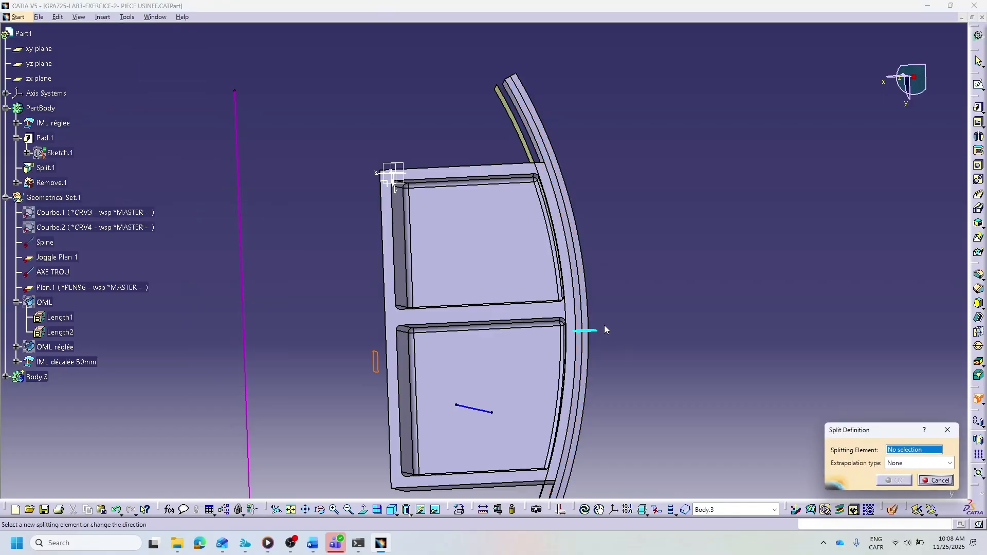
left_click(595, 330)
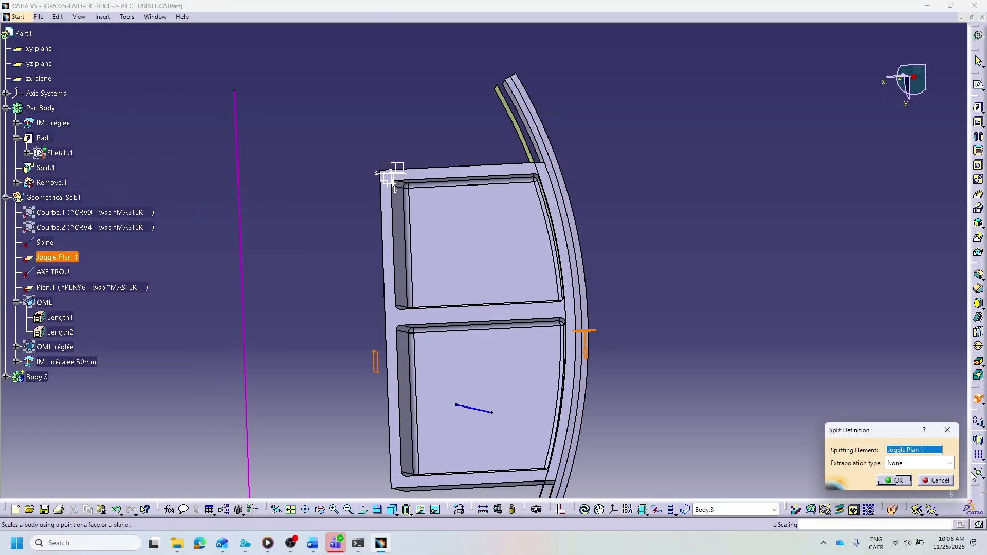
left_click(895, 480)
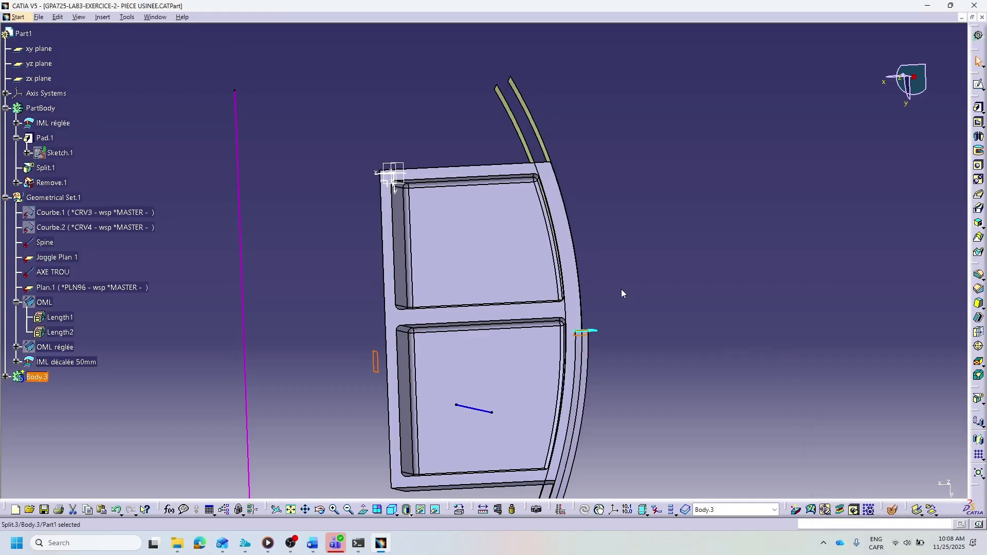
Fillet the inner edge of Body.3's end face at Joggle Plan 1 with a 30 mm radius.
scroll(556, 367, "up", 4)
scroll(560, 365, "down", 4)
scroll(560, 364, "up", 1)
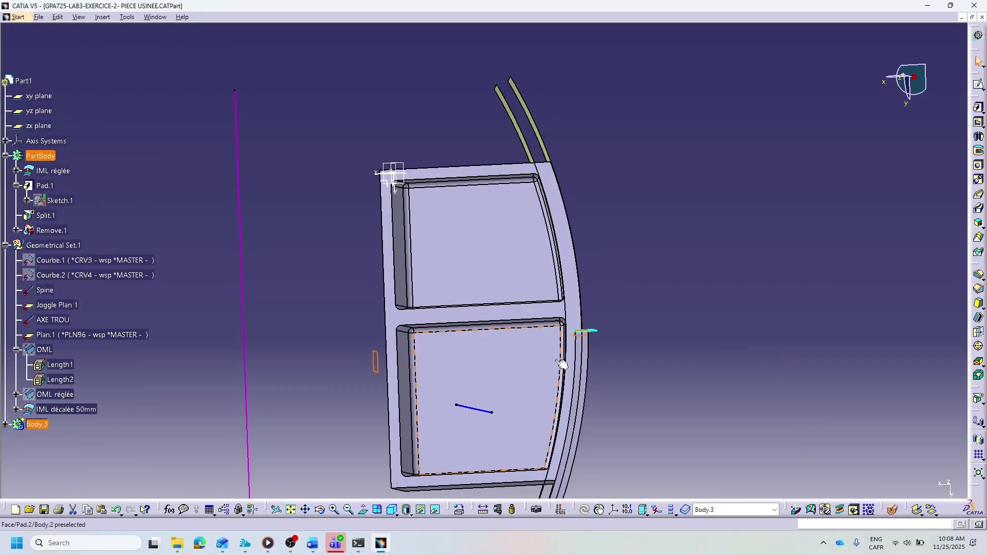
middle_click_drag(557, 362, 557, 267, "ctrl")
middle_click_drag(660, 389, 457, 27)
middle_click_drag(540, 168, 636, 165)
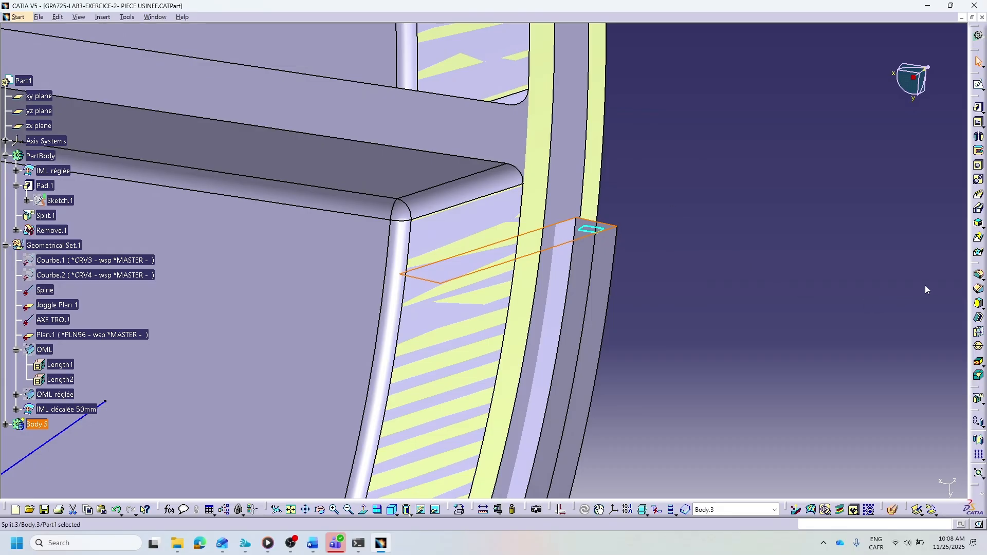
left_click(980, 277)
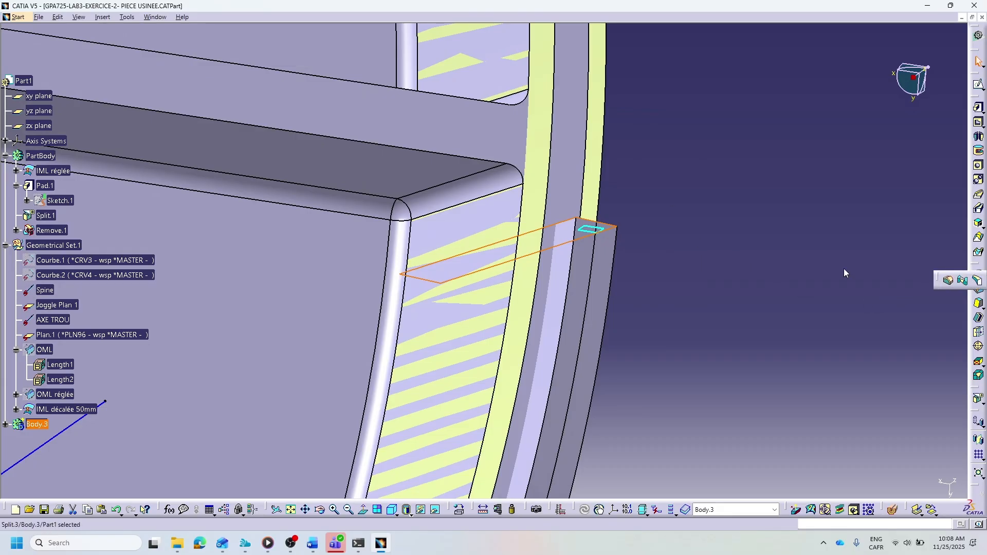
left_click(948, 280)
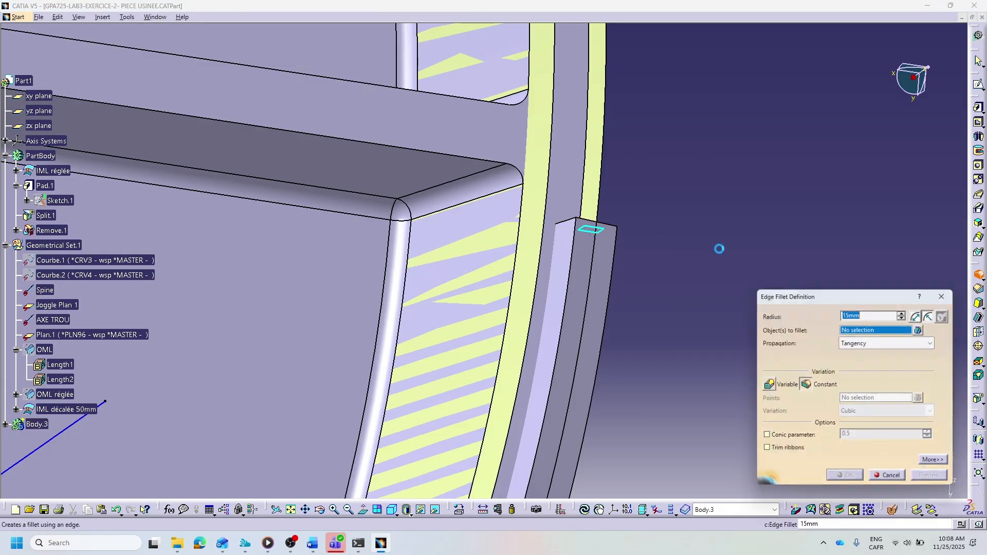
left_click(568, 228)
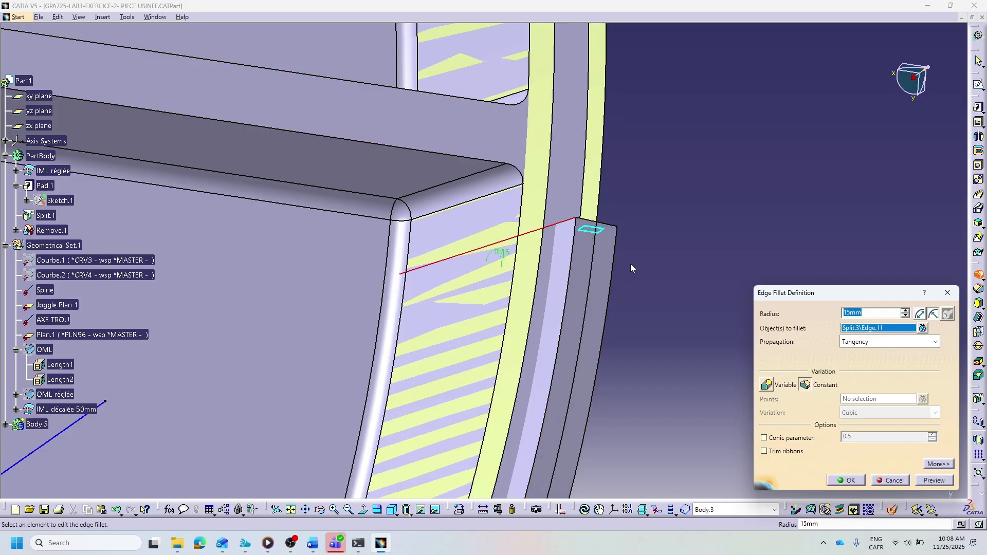
type("30")
left_click(845, 481)
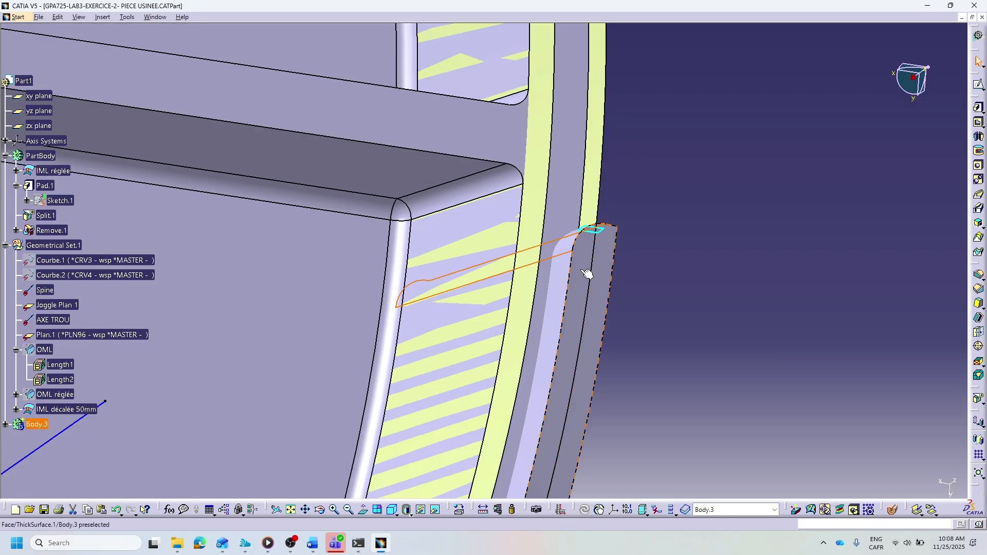
left_click(738, 252)
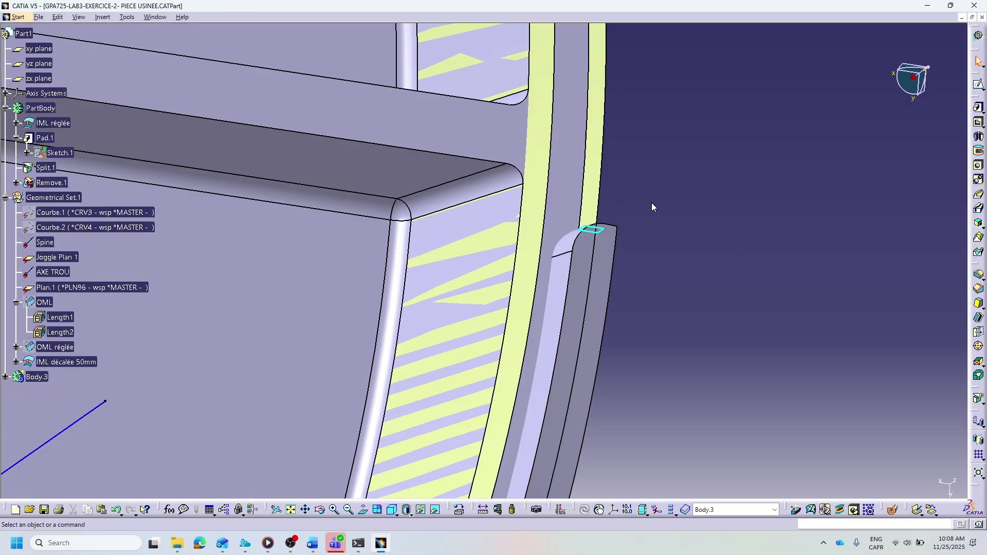
Subtract Body.3 from PartBody with a Boolean Remove to cut the joggle.
left_click(103, 17)
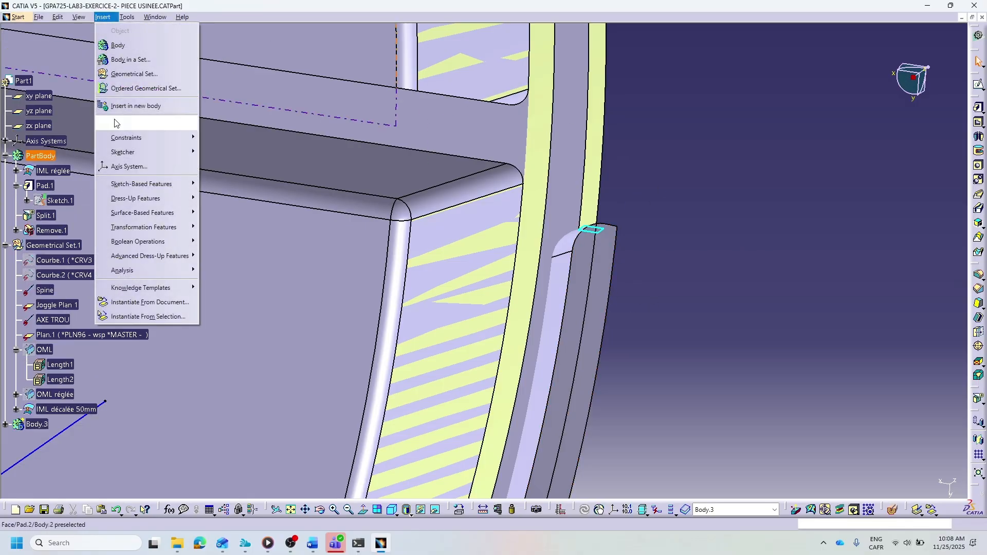
mouse_move(143, 249)
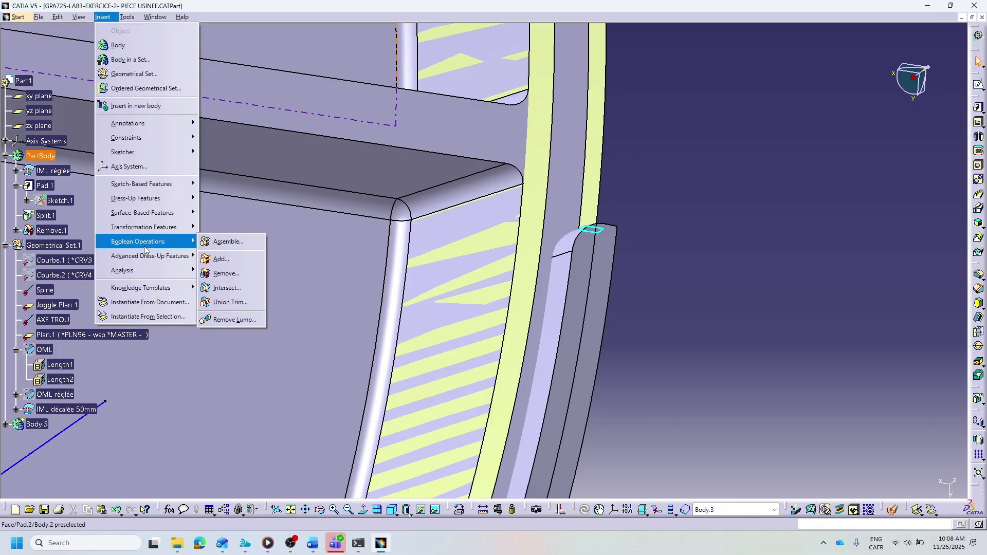
left_click(226, 273)
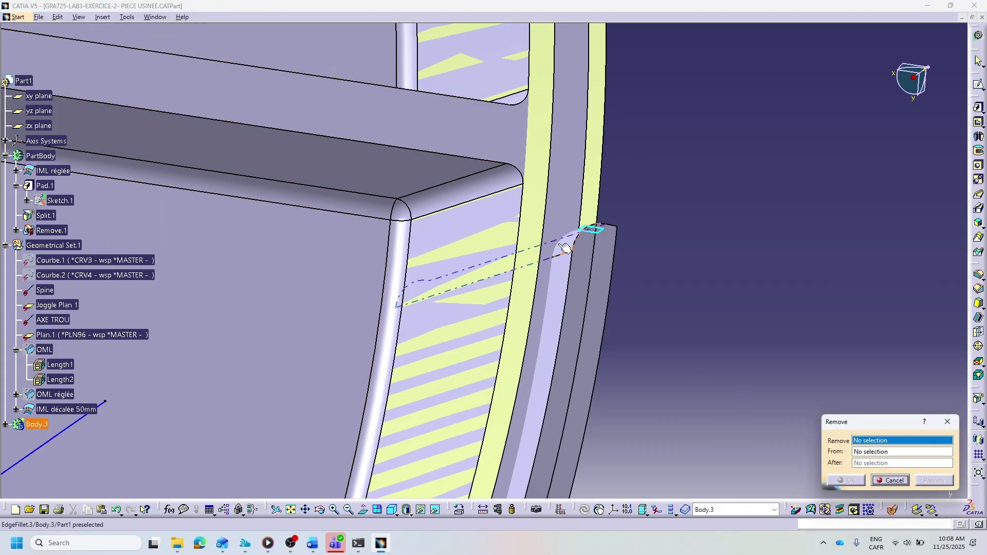
left_click(587, 262)
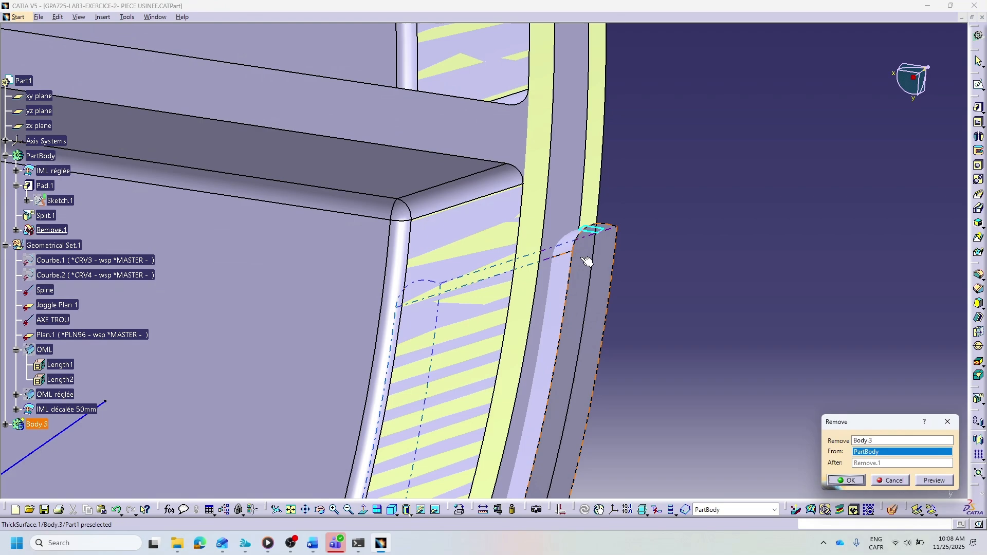
left_click(846, 480)
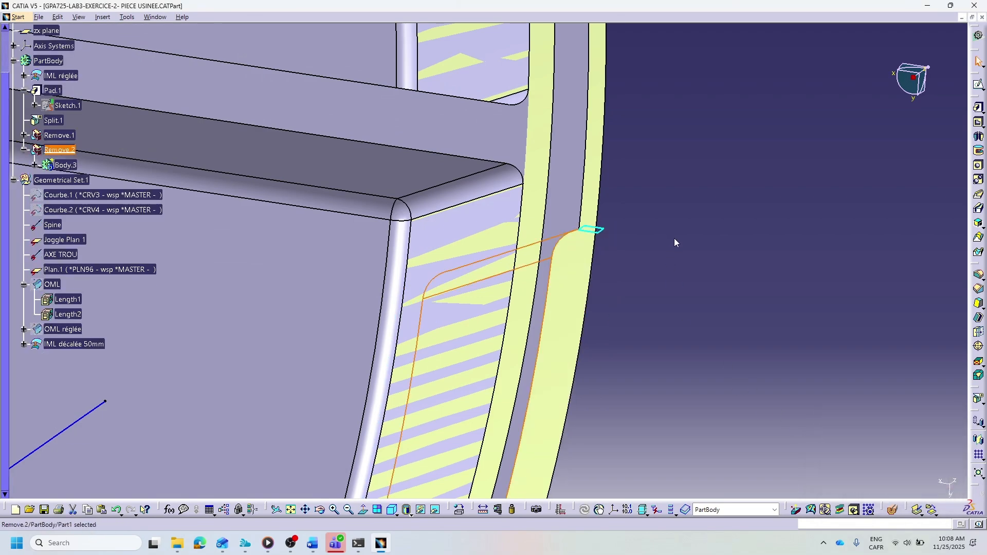
Start a new sketch on the xy plane in PartBody.
middle_click_drag(727, 185, 643, 198)
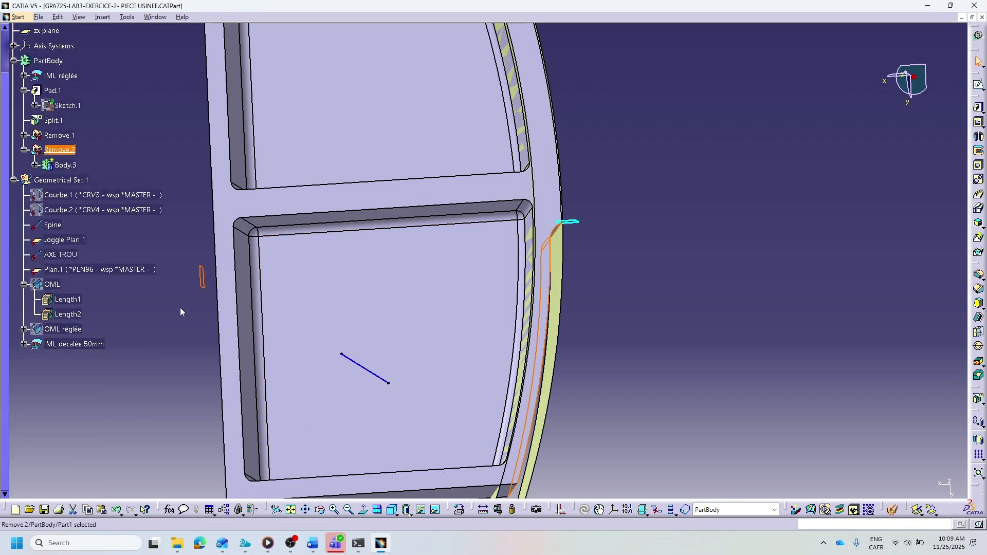
scroll(180, 308, "down", 1)
scroll(180, 307, "up", 1)
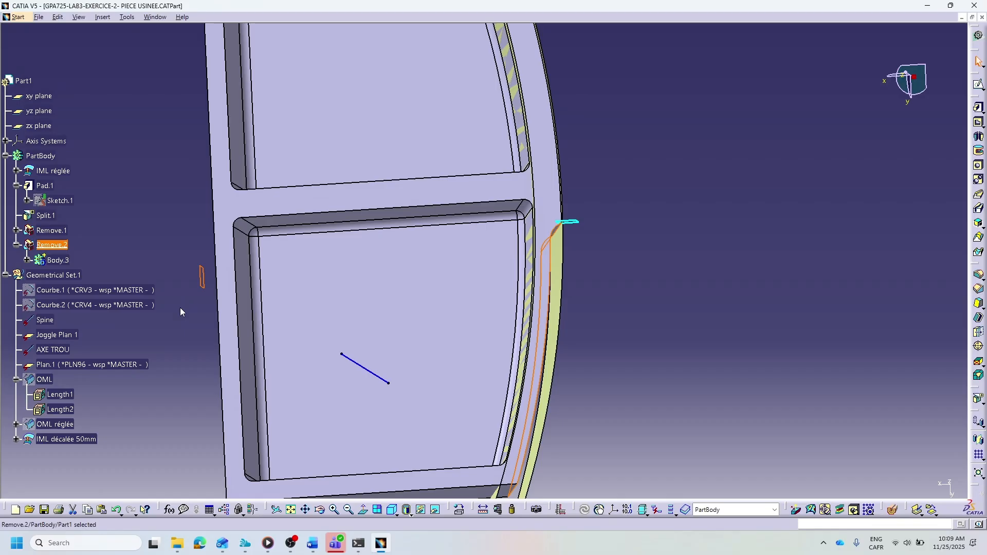
scroll(180, 308, "down", 1)
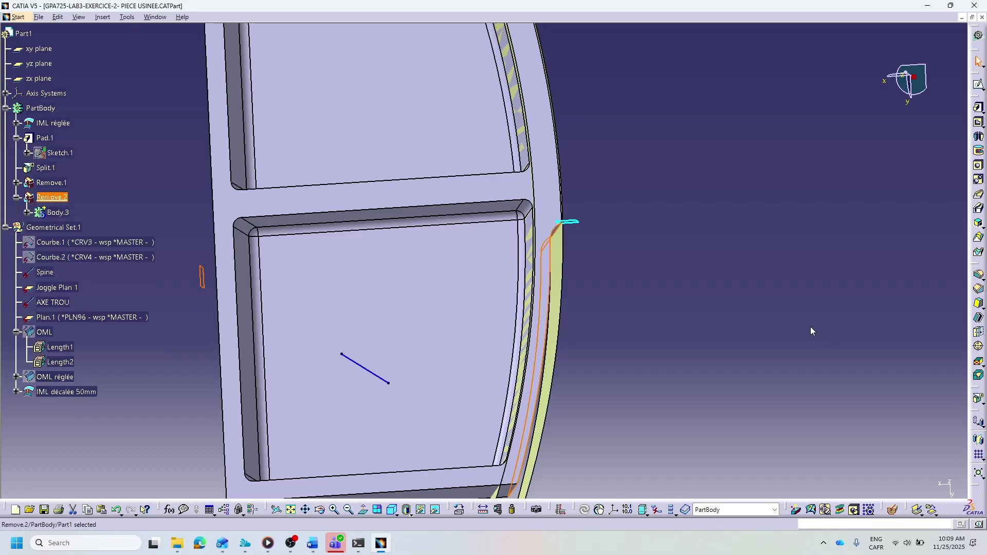
left_click(979, 84)
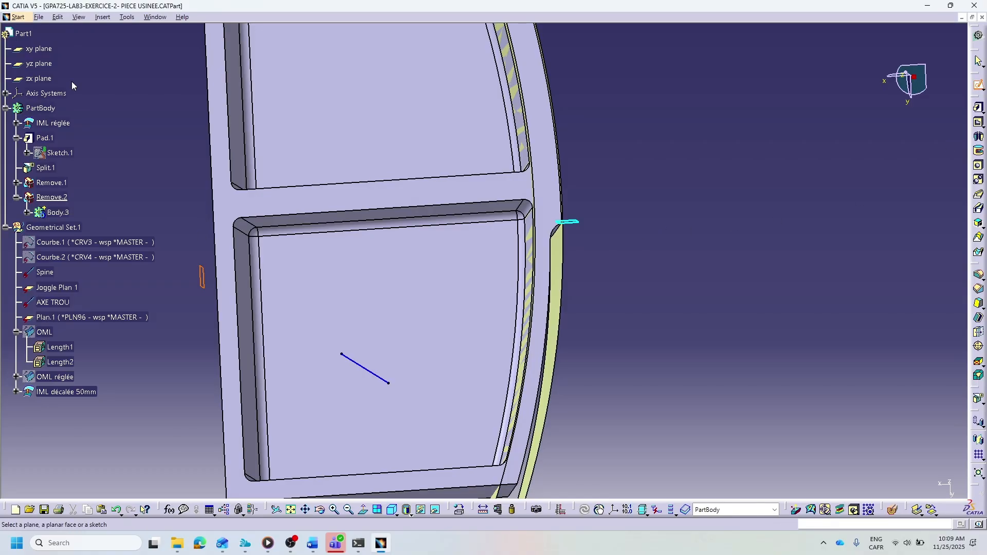
left_click(40, 48)
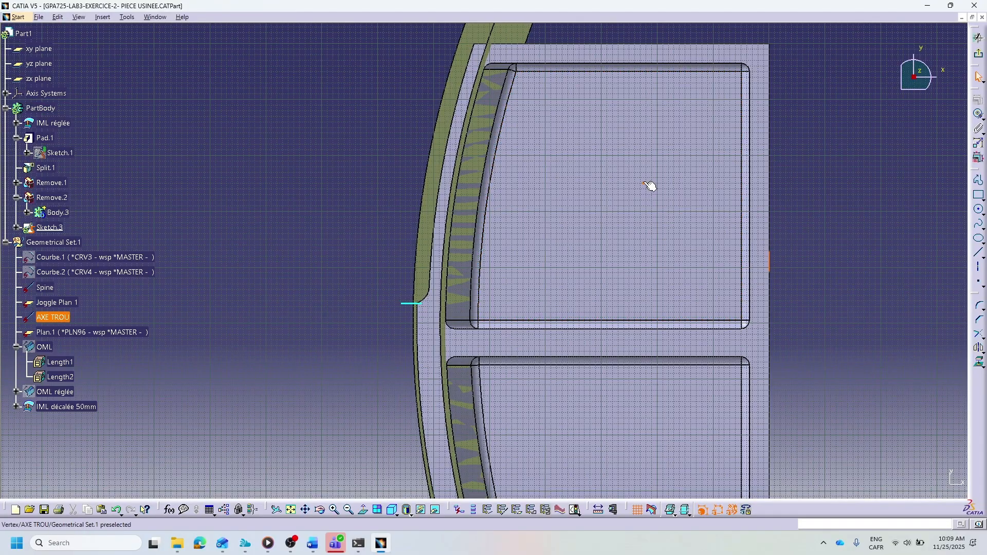
Sketch a circle in the pocket containing AXE TROU, enclosing the axis point with its centre slightly offset from it.
left_click(644, 184)
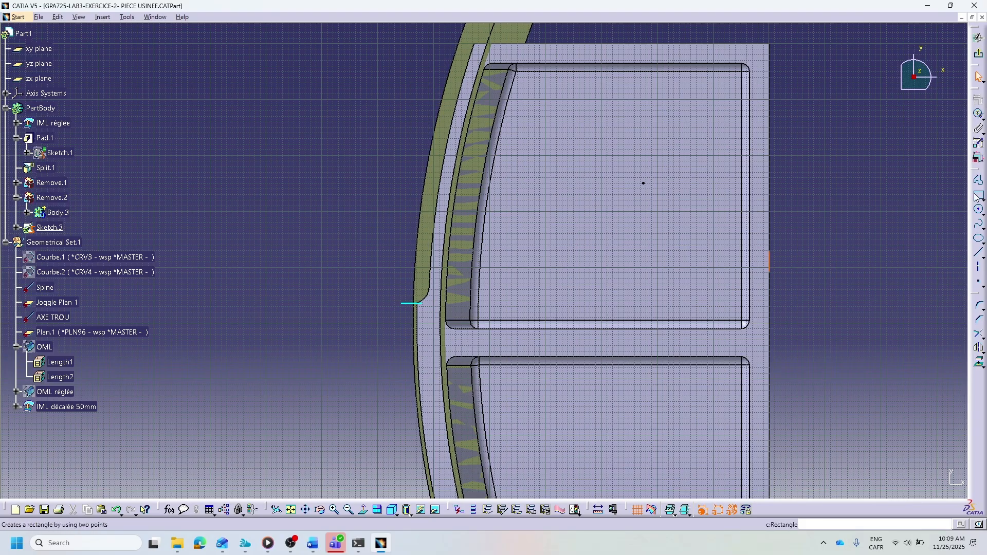
left_click(979, 210)
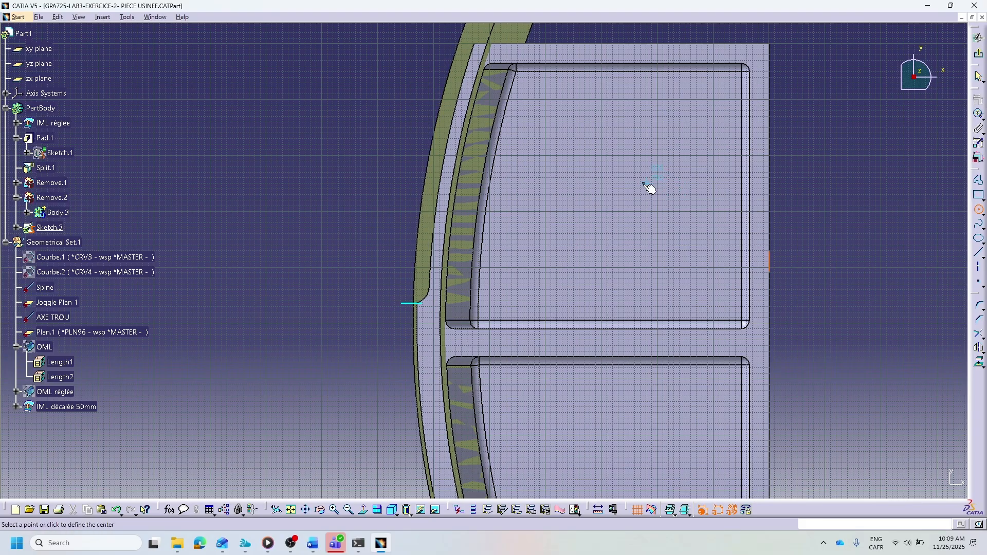
left_click(644, 183)
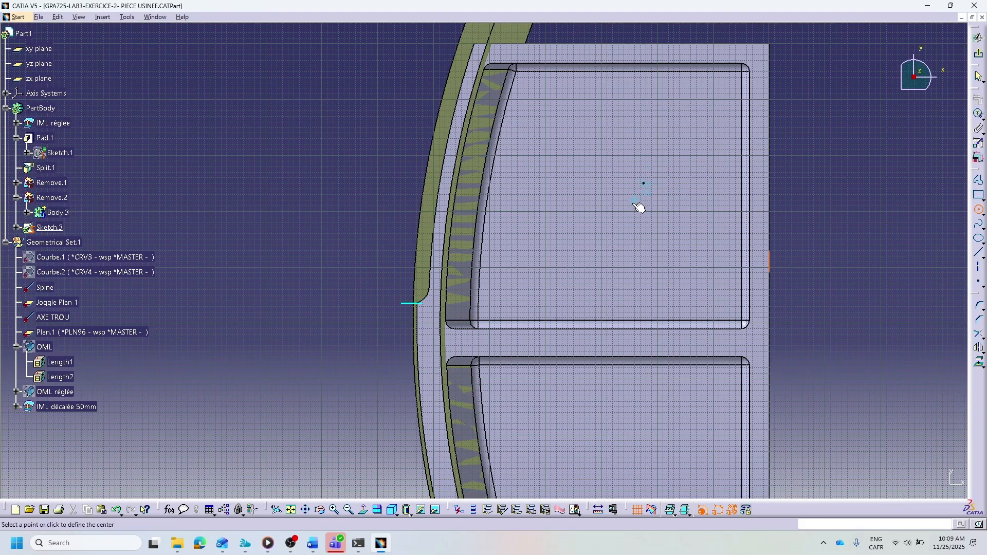
left_click(674, 185)
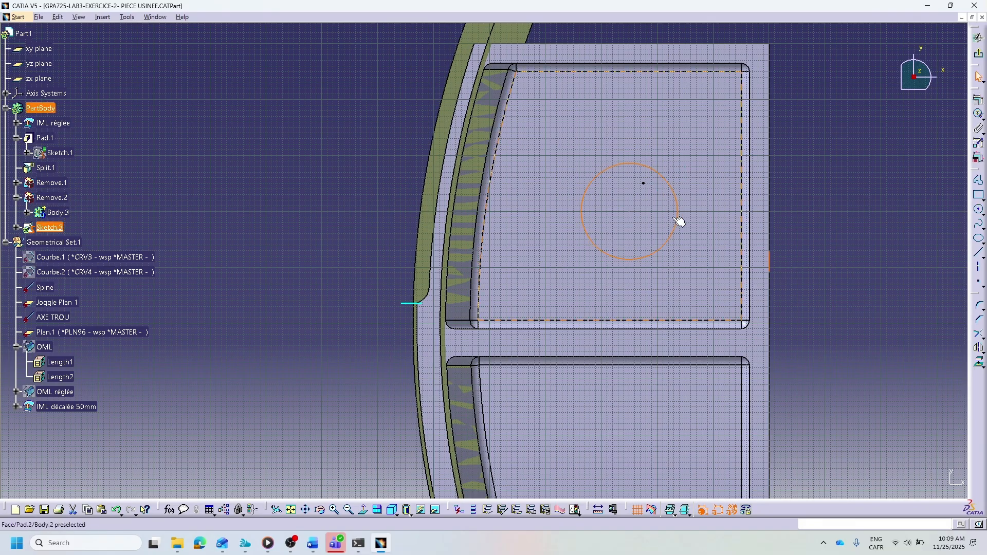
left_click(869, 165)
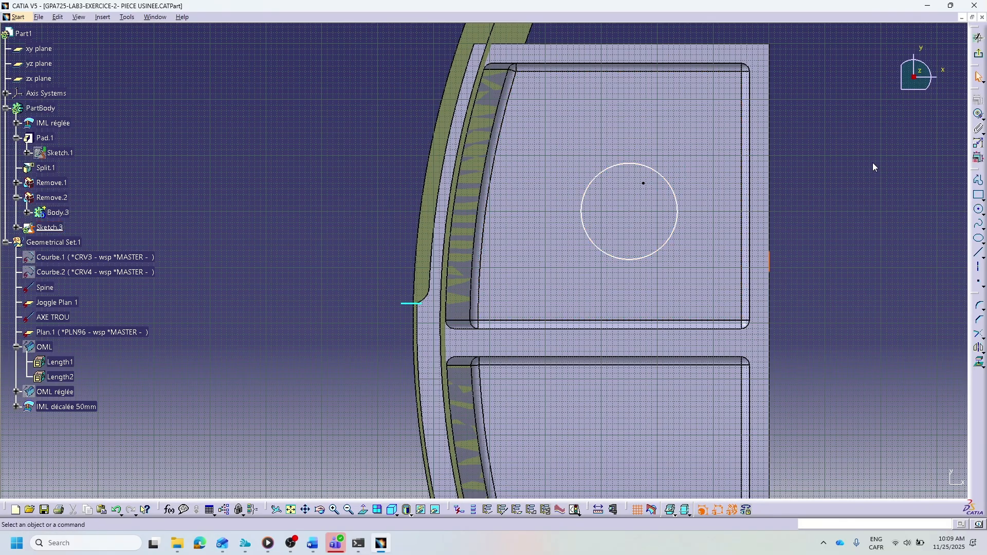
left_click(652, 172)
left_click(636, 216)
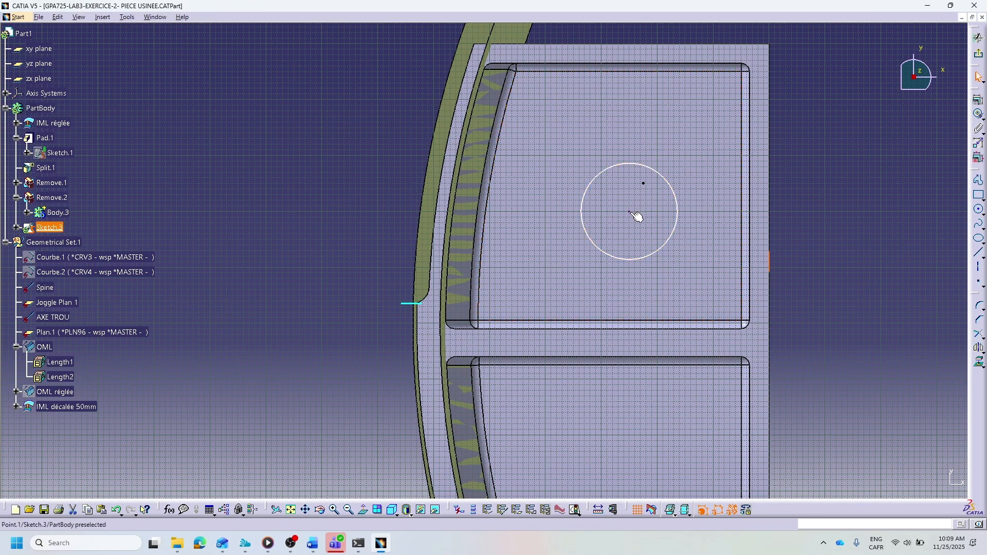
left_click(636, 216)
double_click(636, 216)
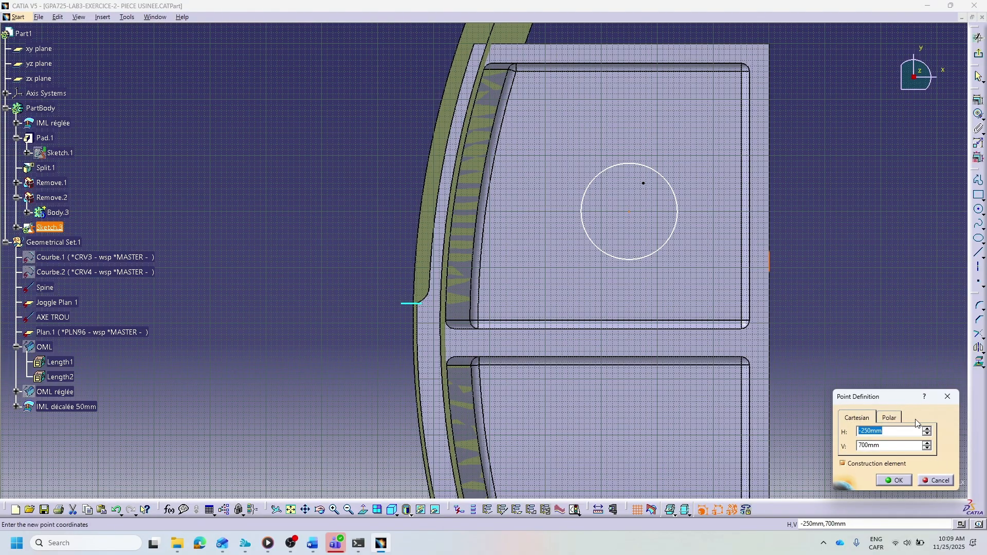
left_click(947, 397)
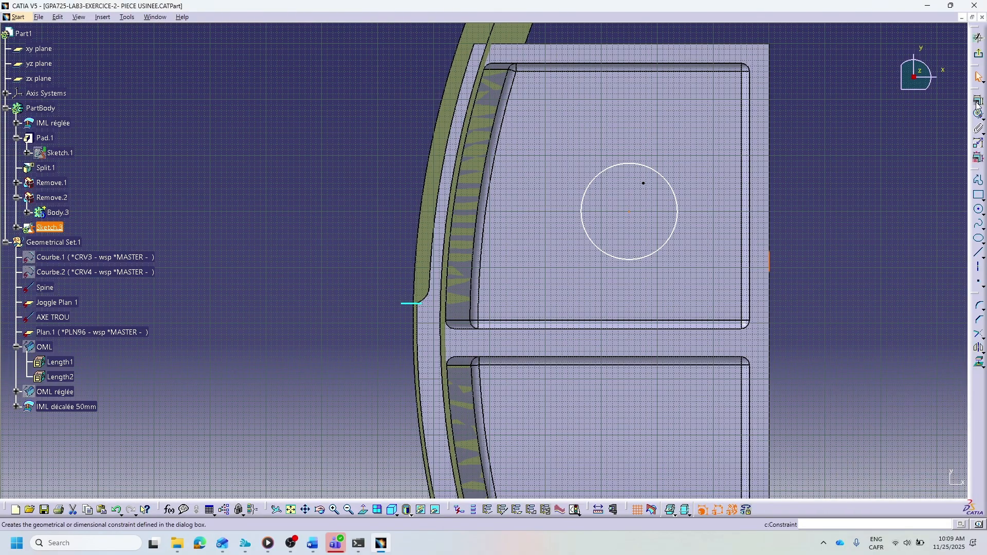
left_click(980, 129)
left_click(963, 129)
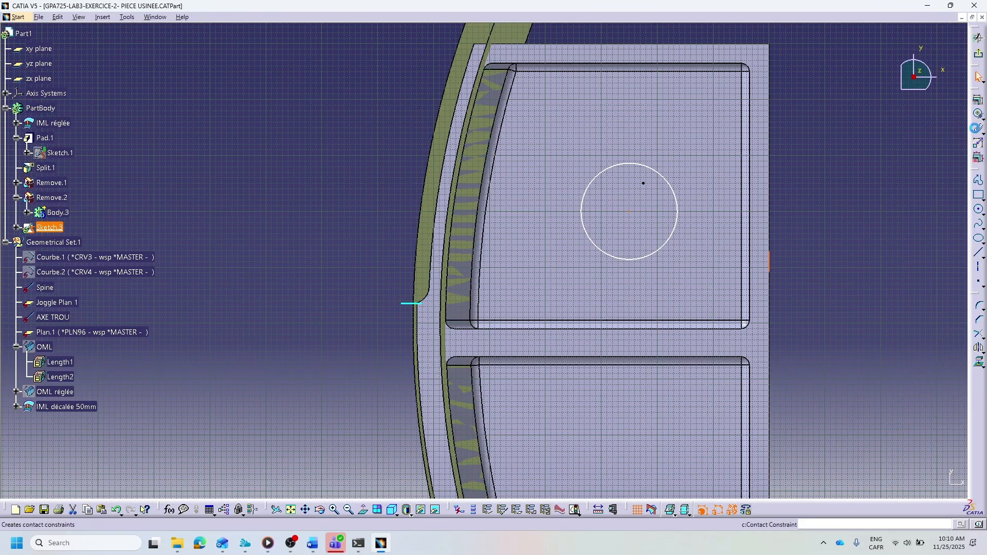
left_click(645, 184)
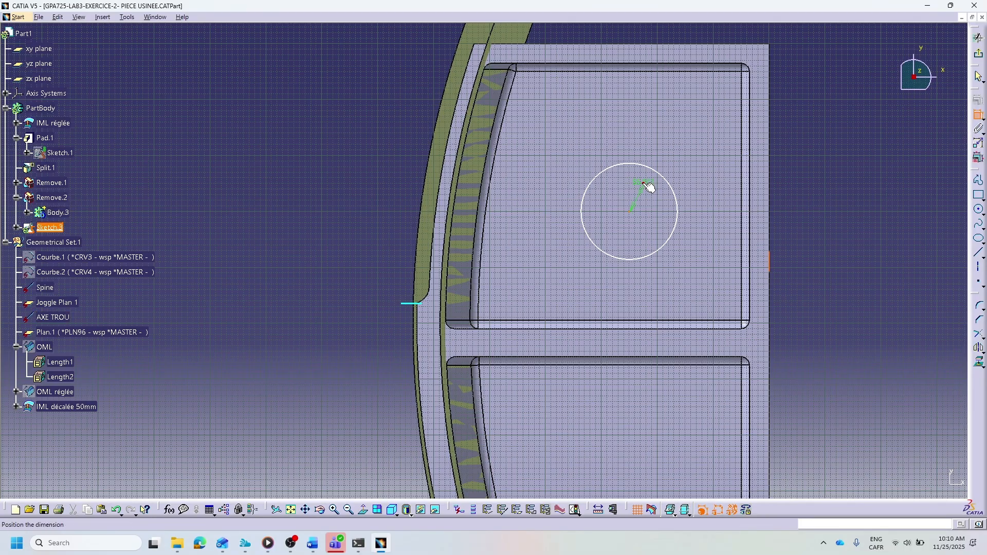
left_click(679, 226)
key("Escape")
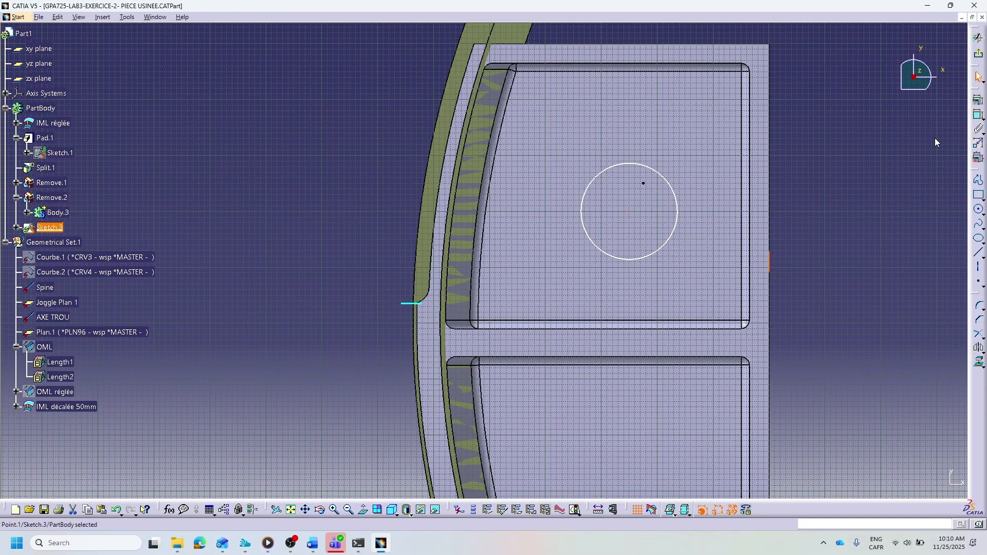
Try to apply a contact constraint between the circle's centre and AXE TROU.
left_click(978, 129)
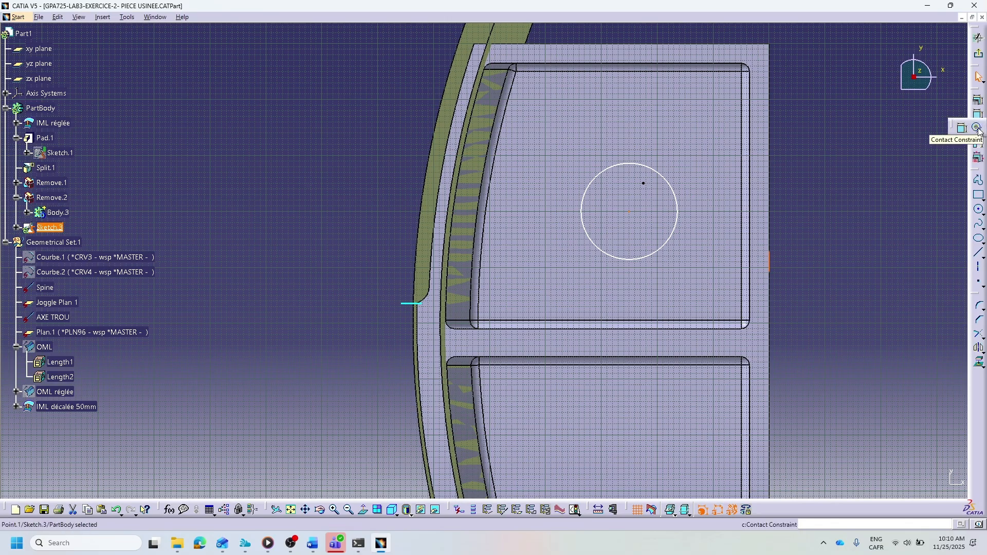
left_click(978, 128)
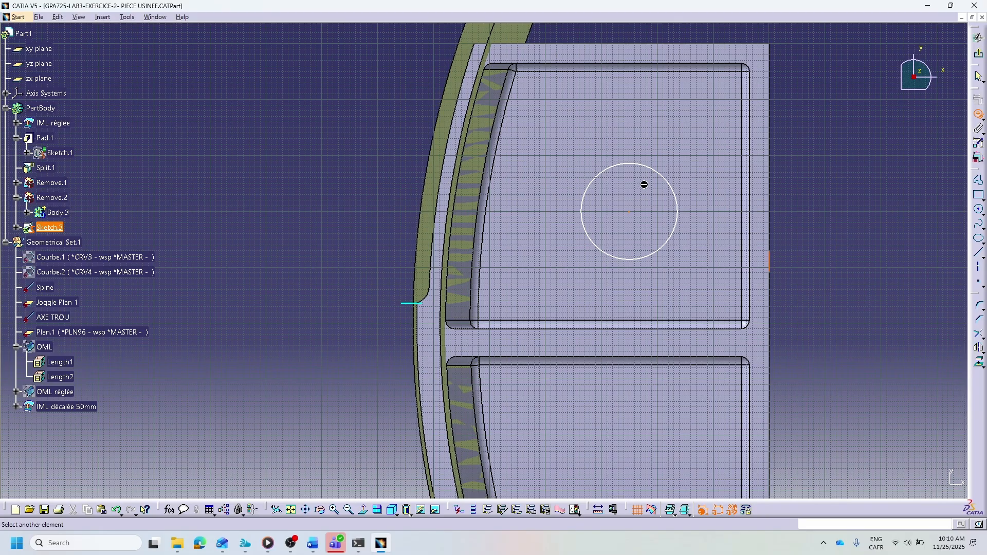
middle_click_drag(641, 190, 661, 173)
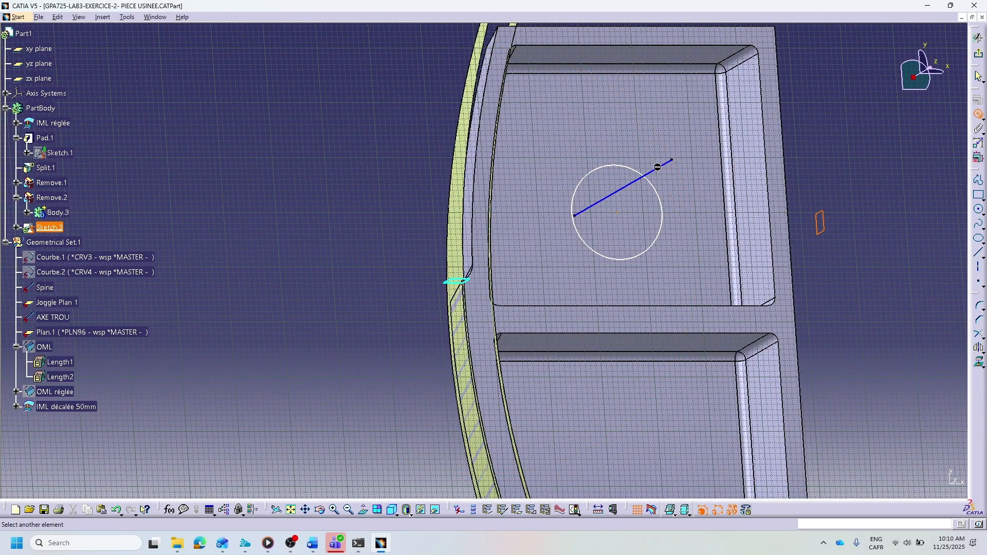
left_click(656, 170)
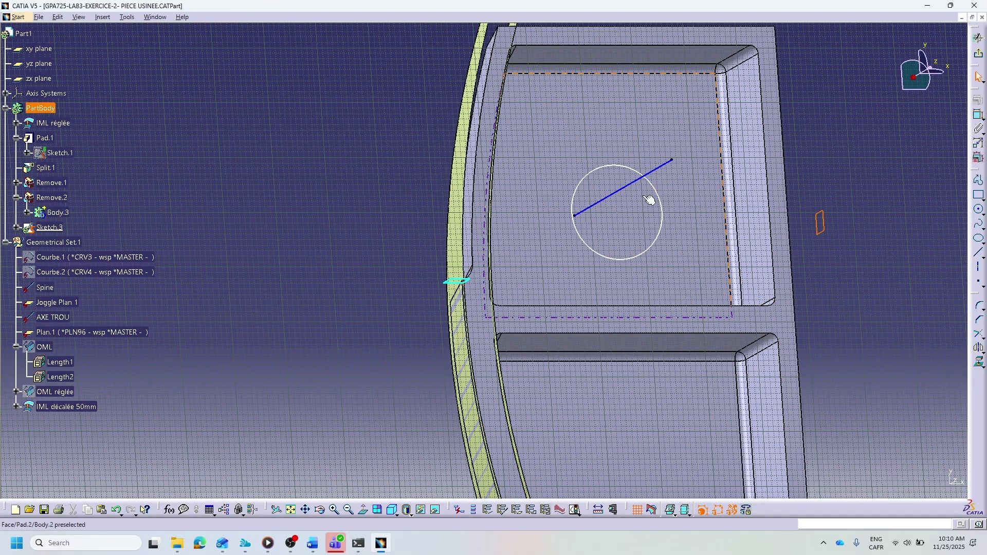
Project the end vertex of AXE TROU onto the sketch plane.
left_click(980, 366)
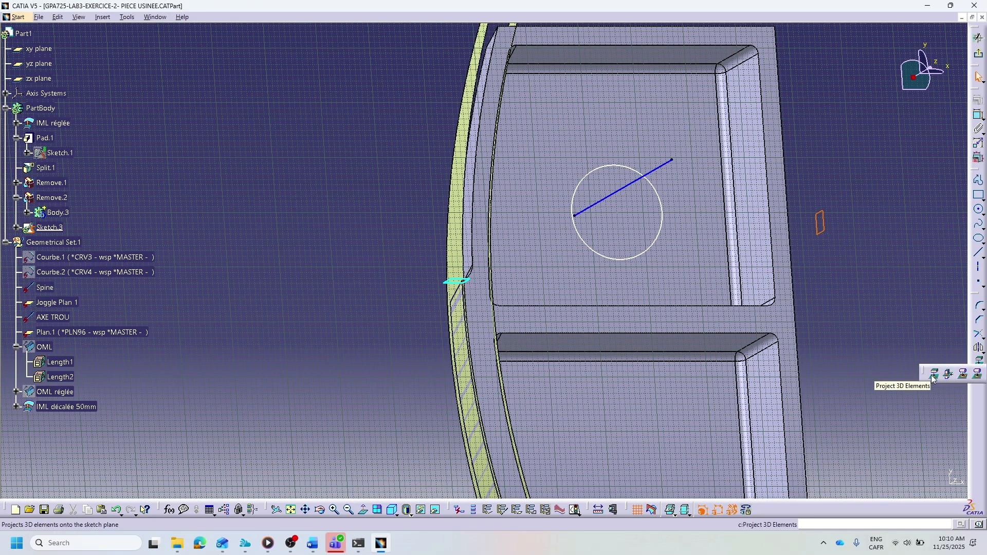
left_click(963, 373)
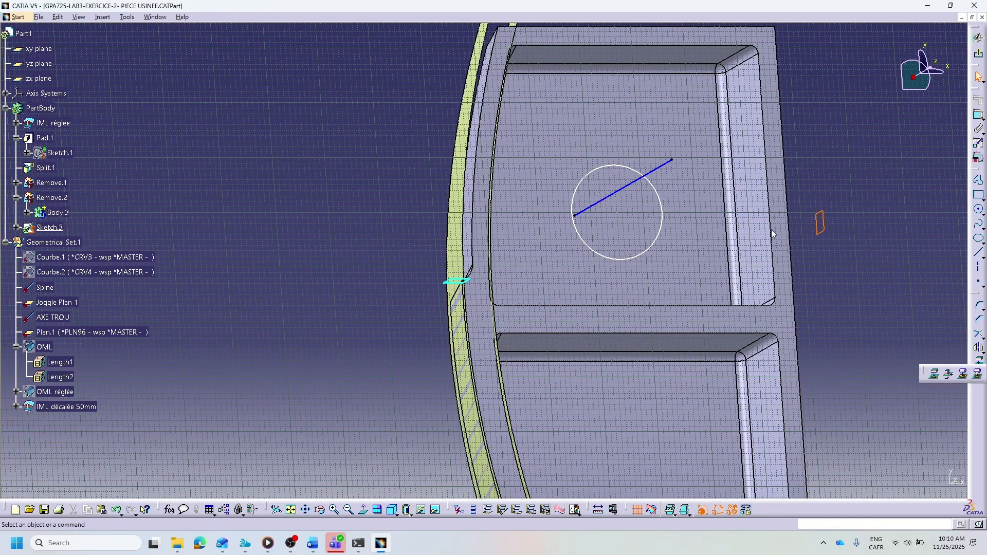
left_click(672, 160)
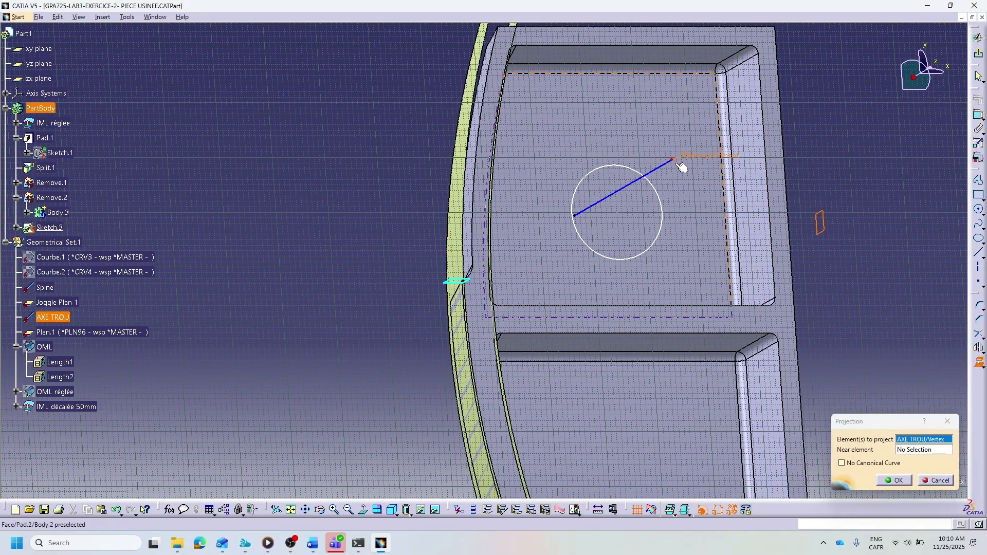
left_click(894, 482)
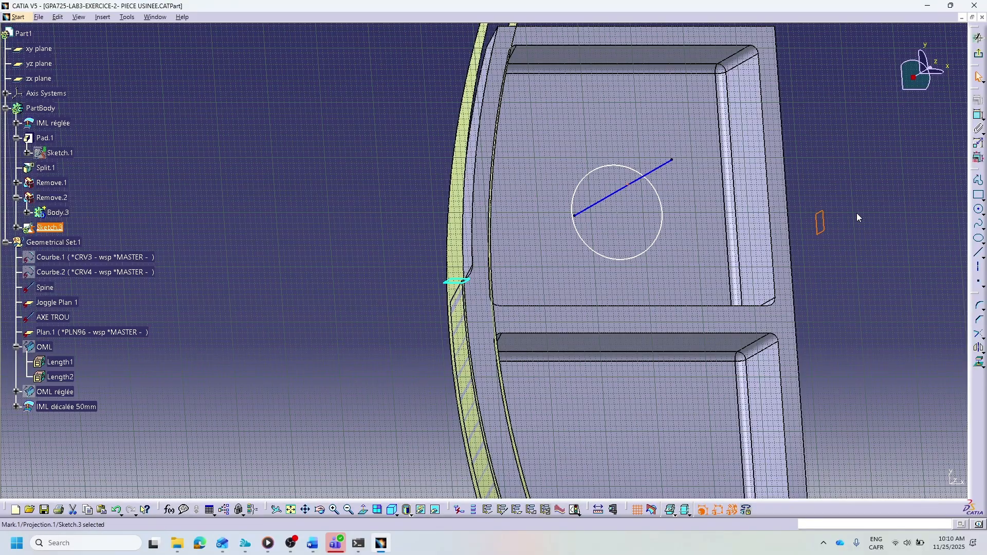
Make the circle's centre coincident with the projected AXE TROU point using a contact constraint.
middle_click_drag(849, 165, 648, 207)
scroll(648, 208, "down", 1)
left_click(838, 155)
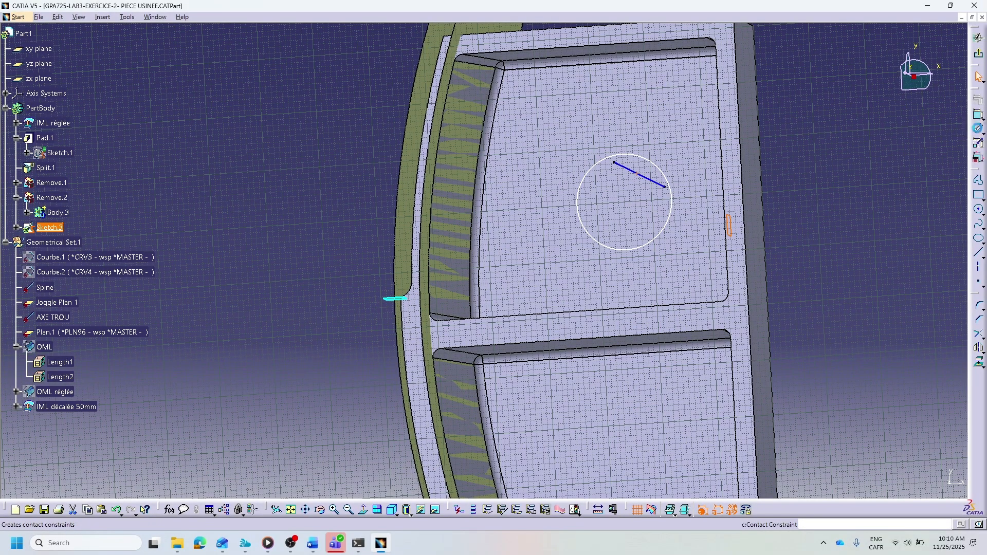
left_click(980, 132)
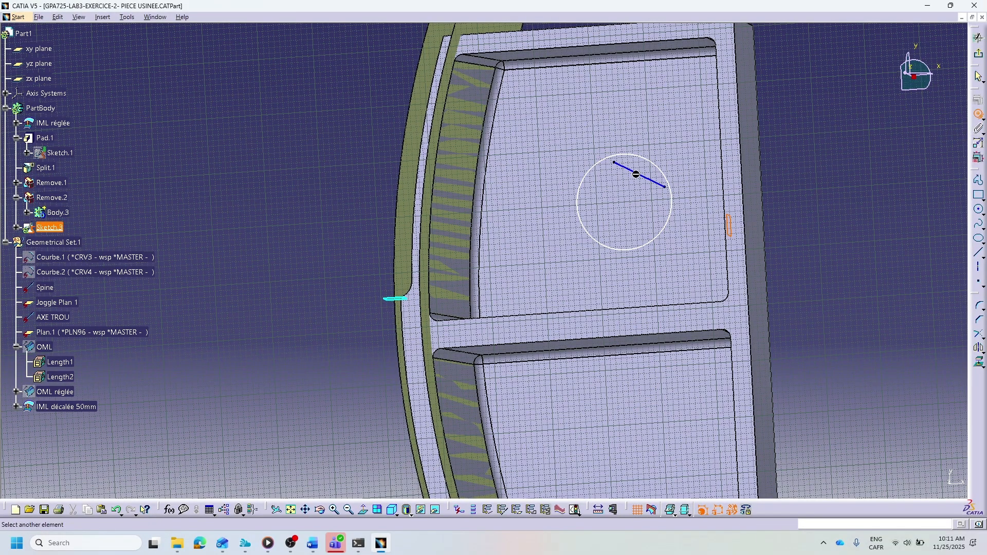
left_click(630, 205)
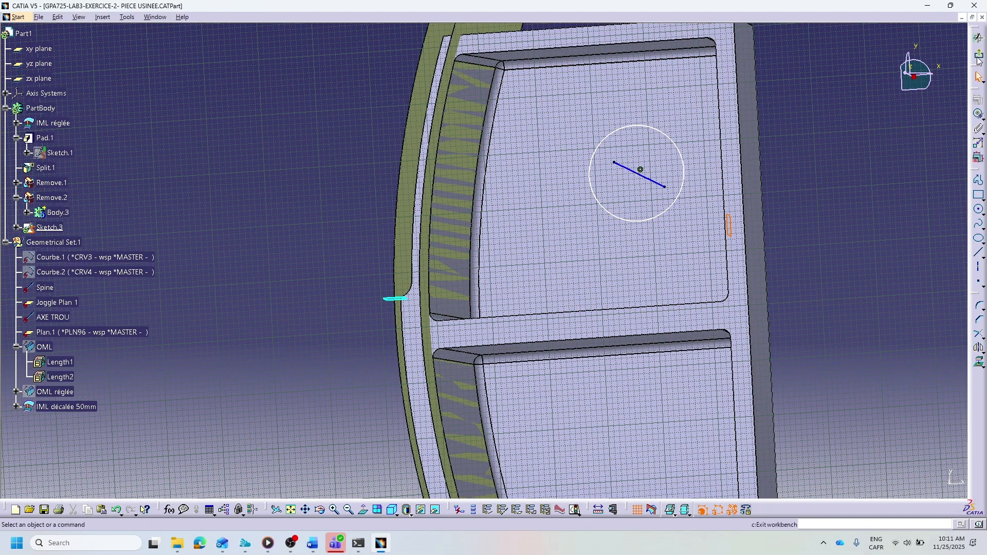
Dimension the circle's diameter and set it to 100 mm.
left_click(981, 117)
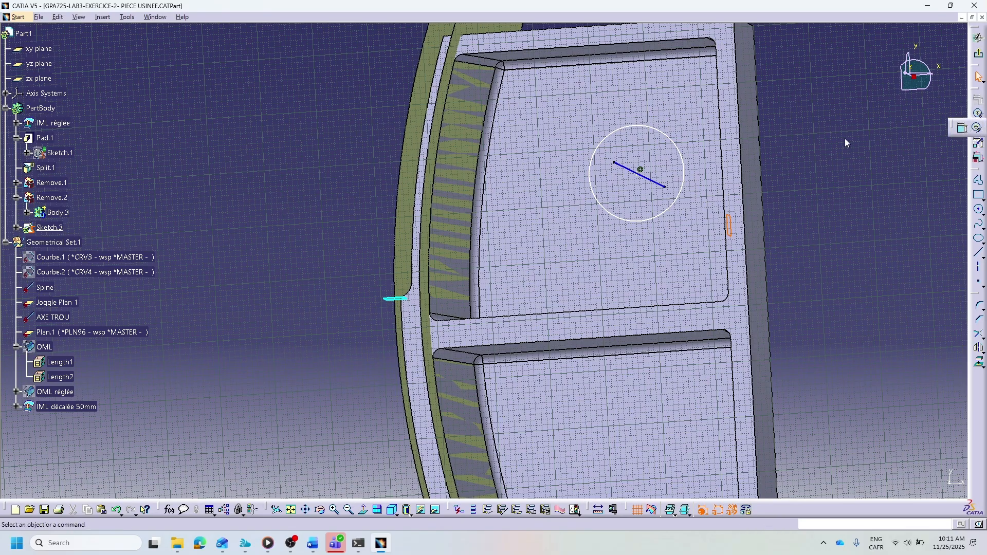
left_click(675, 140)
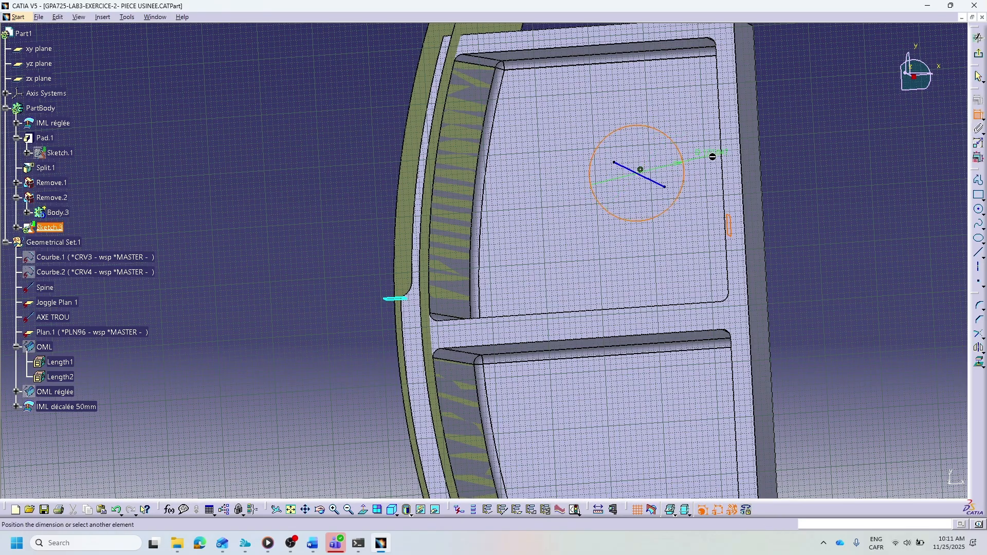
double_click(790, 167)
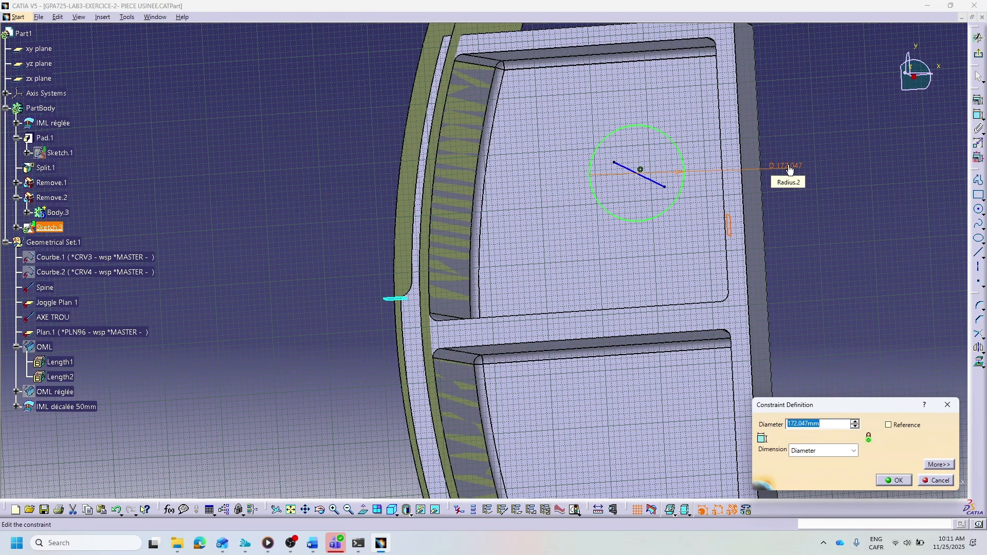
type("100")
key("Return")
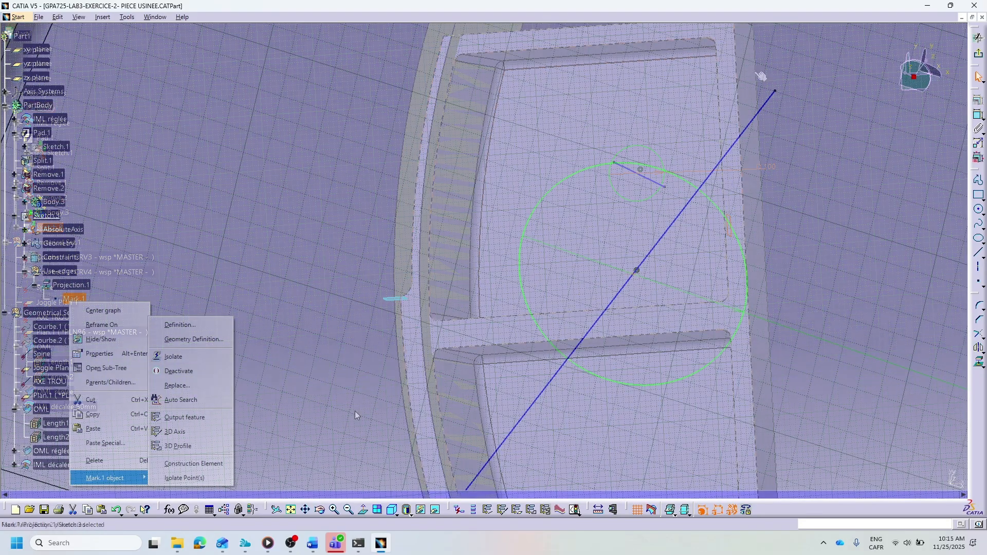
Convert the projected point Mark.1 under Projection.1 in Sketch.3 to a construction element.
left_click(437, 319)
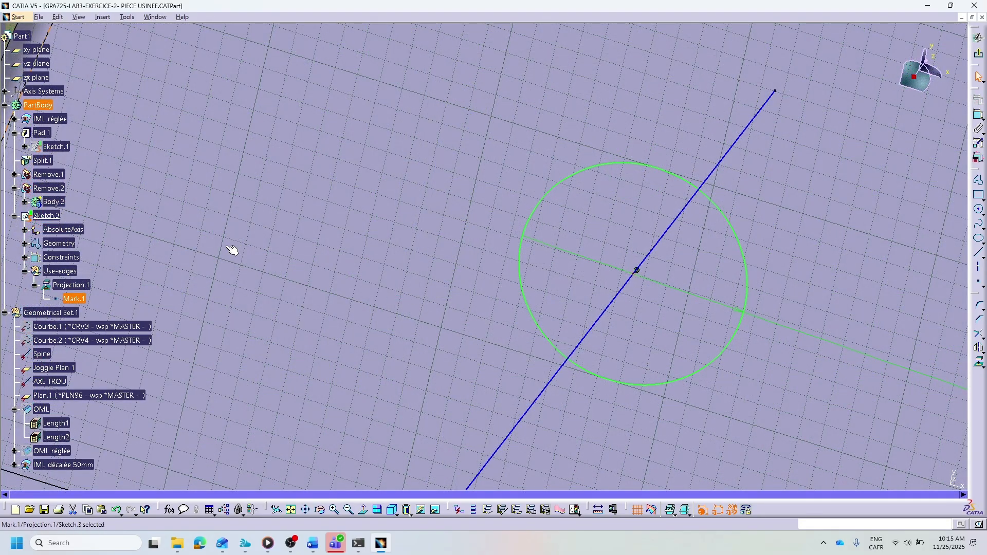
right_click(78, 302)
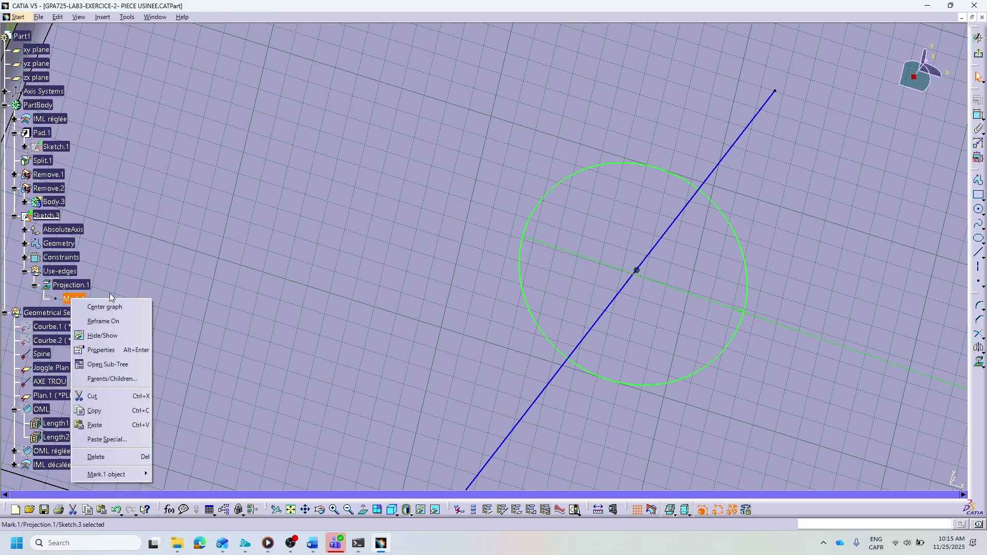
mouse_move(109, 476)
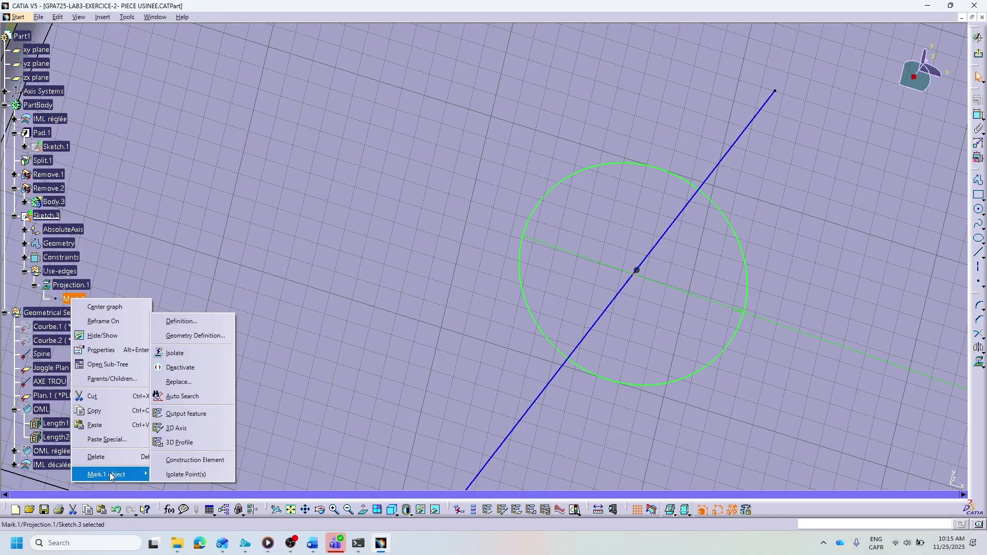
left_click(183, 461)
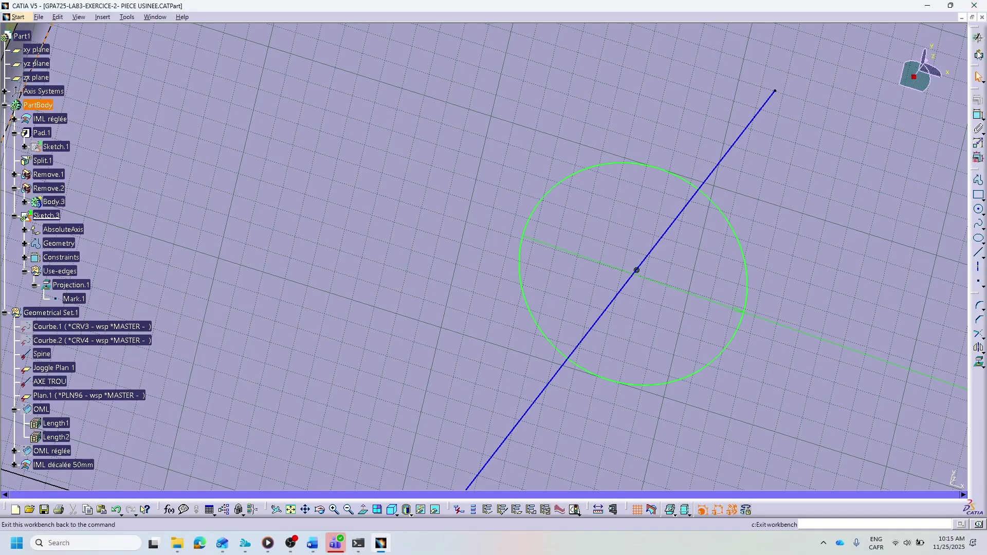
Exit the sketch and extrude the circle into a pad with a length of 30 mm.
left_click(979, 37)
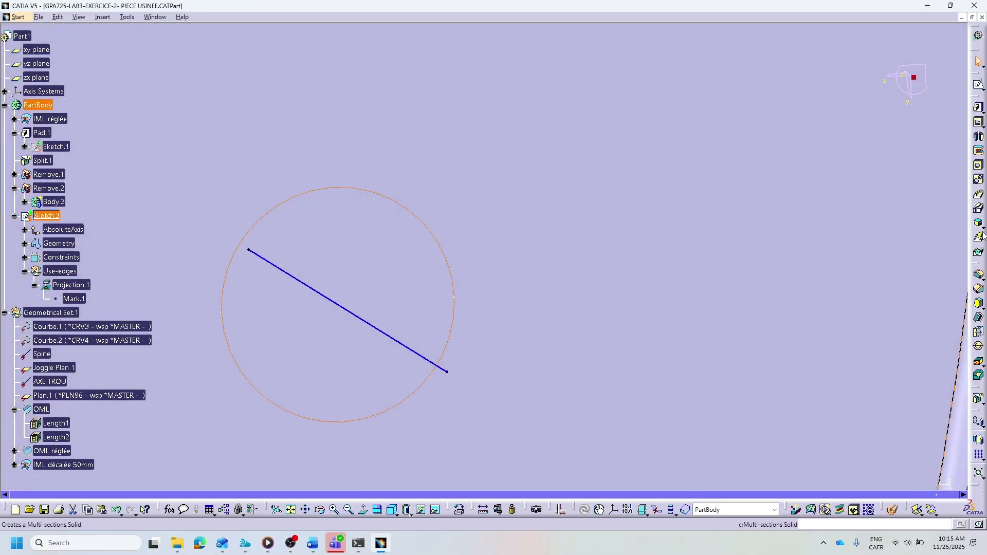
left_click(978, 107)
type("30mm")
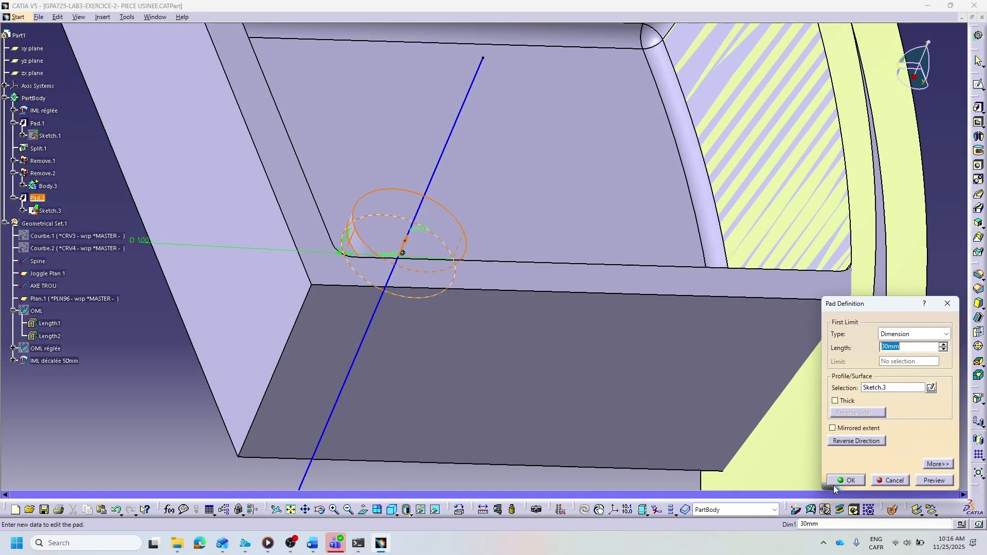
left_click(839, 480)
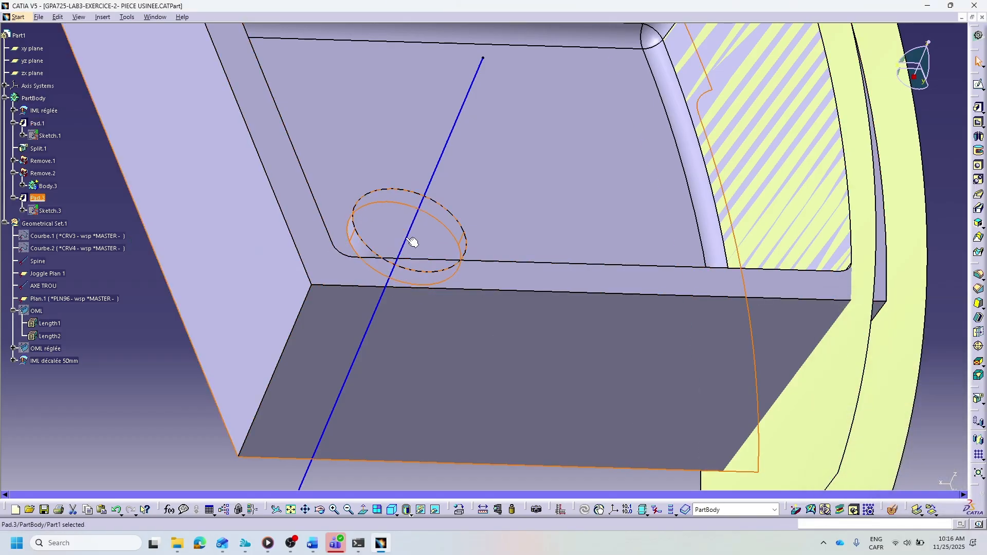
Start a 60 mm diameter Up To Last hole on the pocket floor and move it onto the circular pad.
left_click(605, 142)
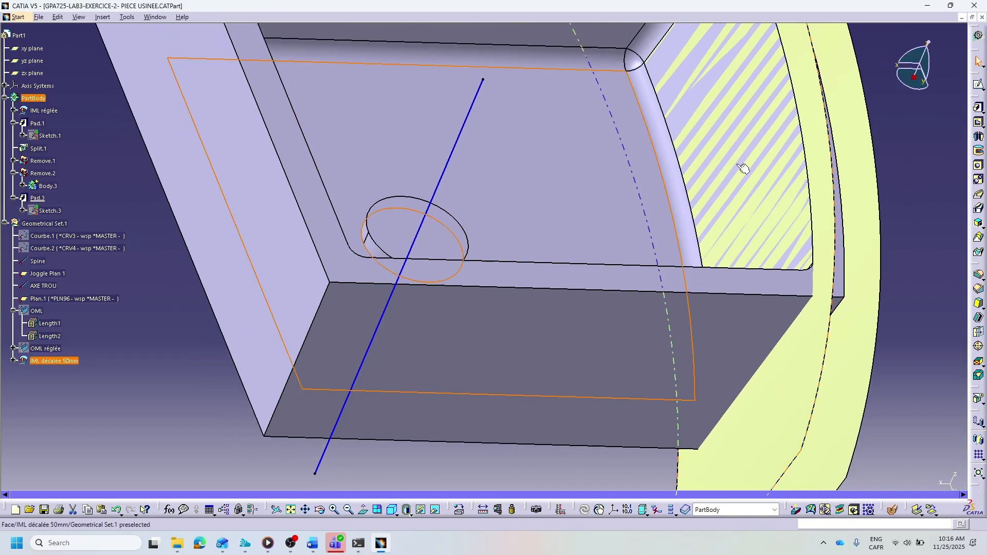
left_click(977, 165)
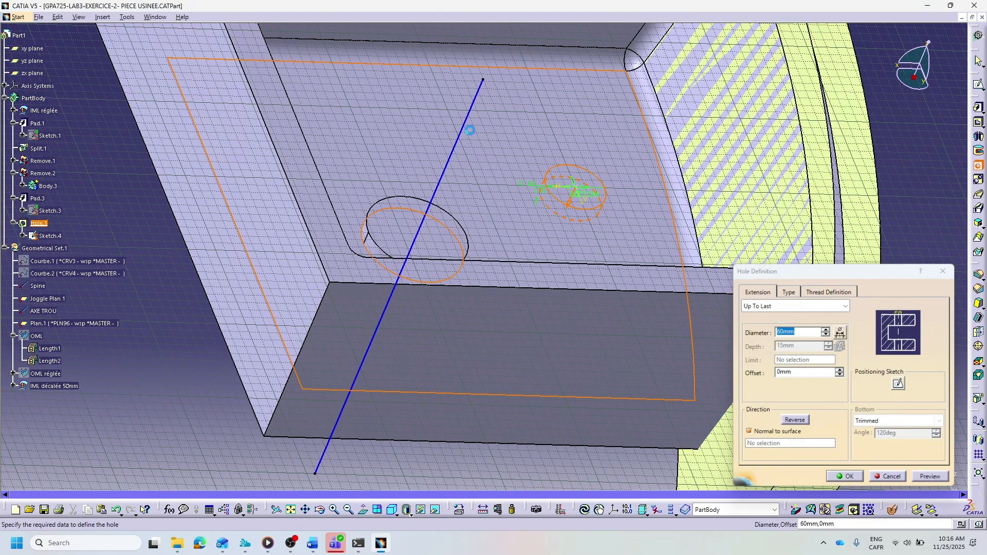
mouse_move(467, 128)
middle_mouse_down()
mouse_move(456, 183)
mouse_move(485, 211)
mouse_move(452, 308)
middle_mouse_up()
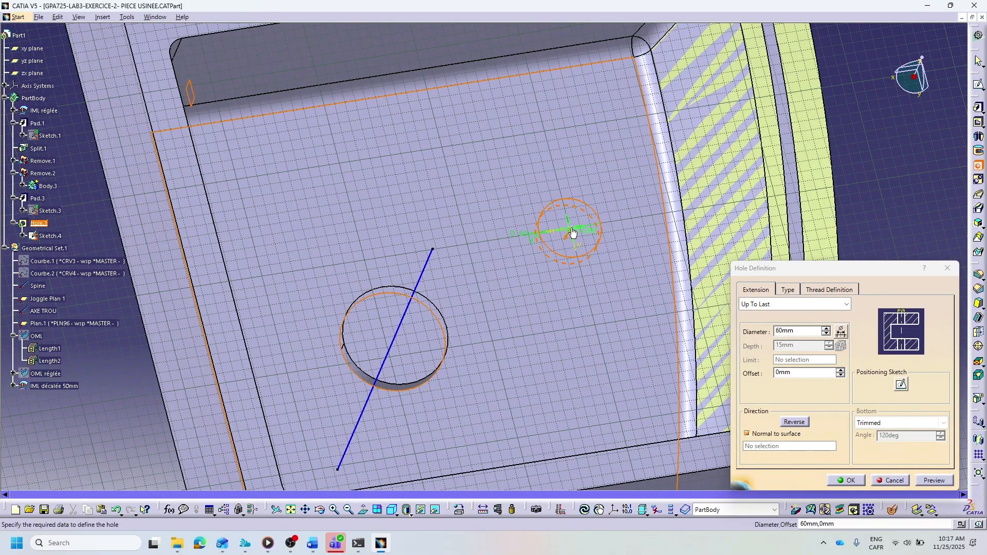
left_click_drag(567, 231, 393, 338)
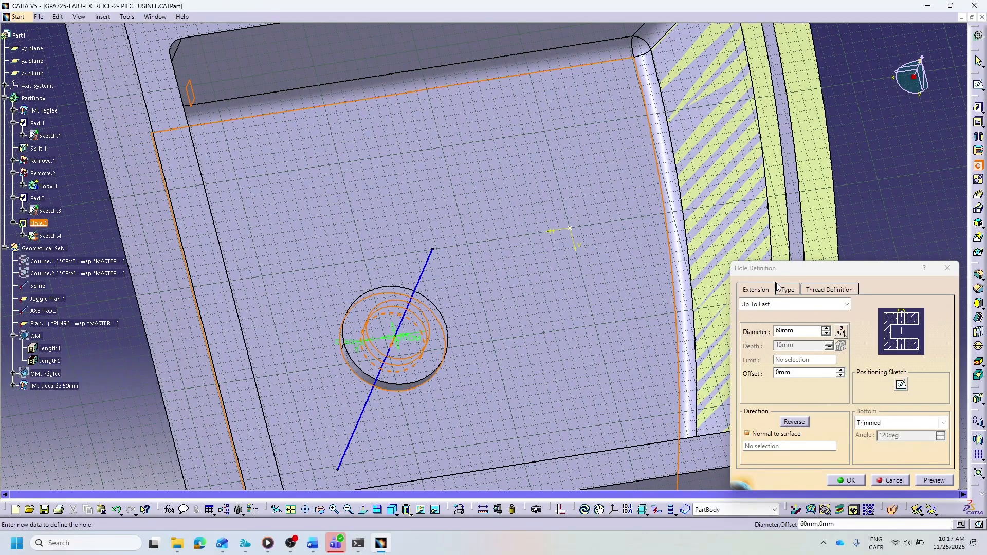
Open the hole's positioning sketch and add a dimensional constraint between the hole's centre point and the end point of AXE TROU.
left_click(900, 383)
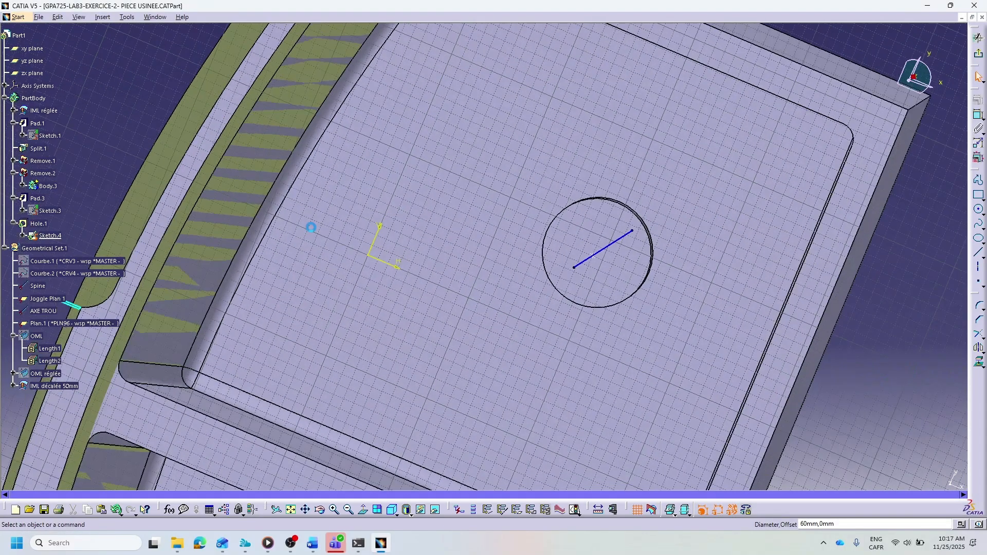
scroll(430, 219, "up", 1)
middle_click_drag(430, 219, 496, 207)
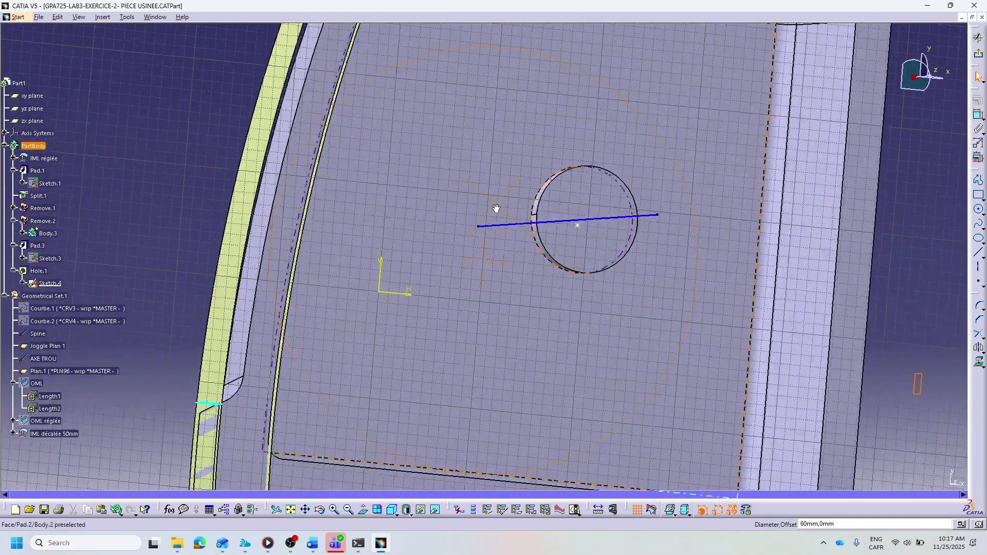
left_click(658, 214)
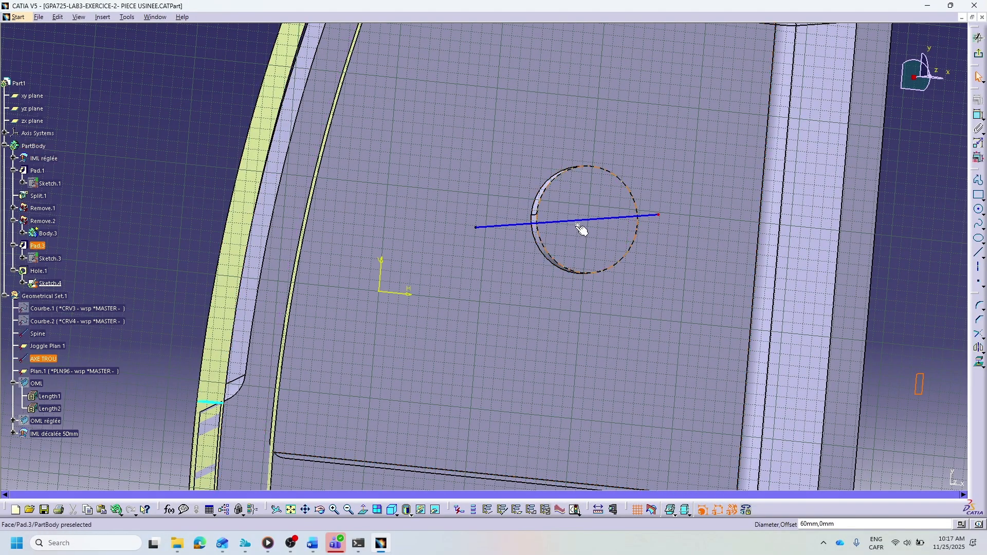
left_click(584, 230)
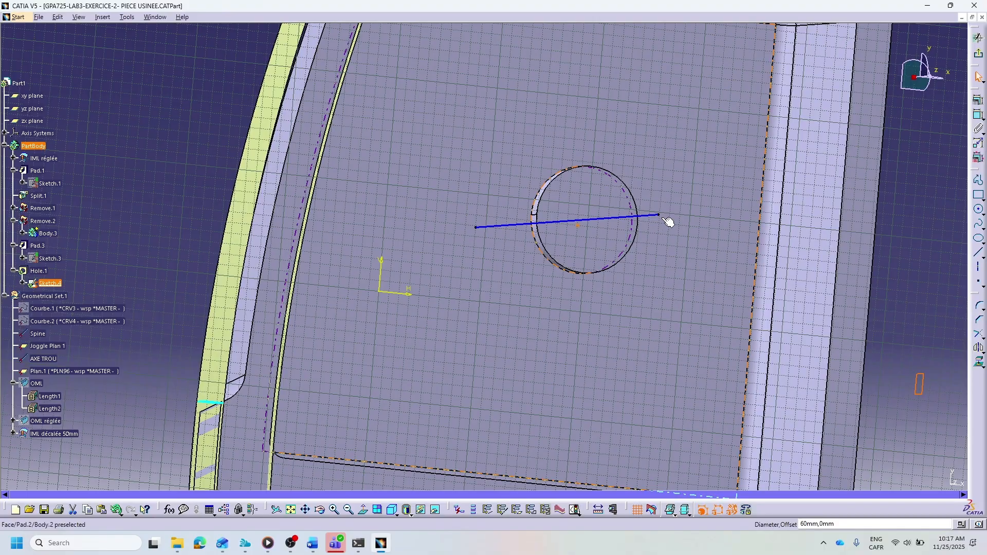
left_click(981, 120)
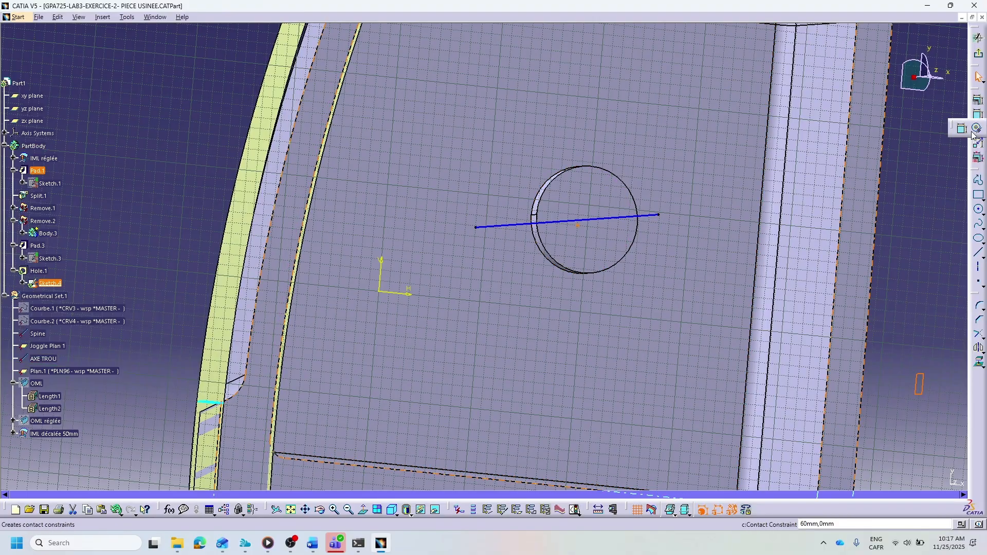
left_click(979, 129)
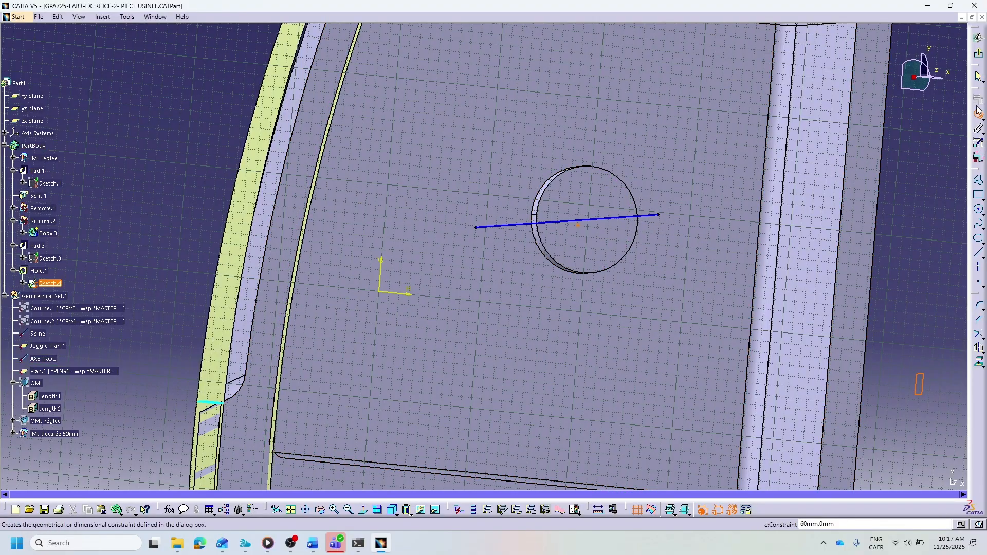
left_click(659, 215)
left_click(658, 246)
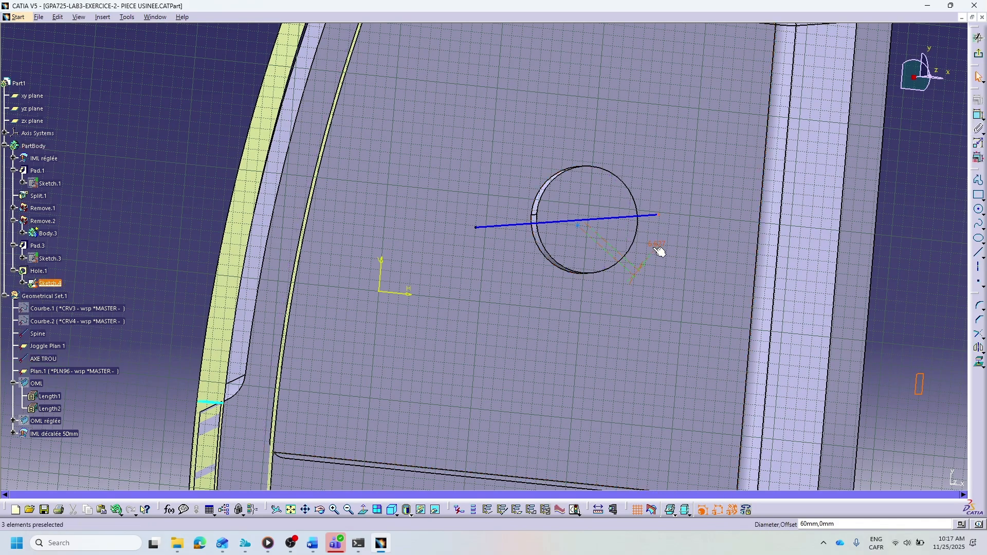
Edit the offset constraint to align the hole's centre with AXE TROU, exit the sketch and create the 60 mm Up To Last hole.
double_click(654, 248)
key("Return")
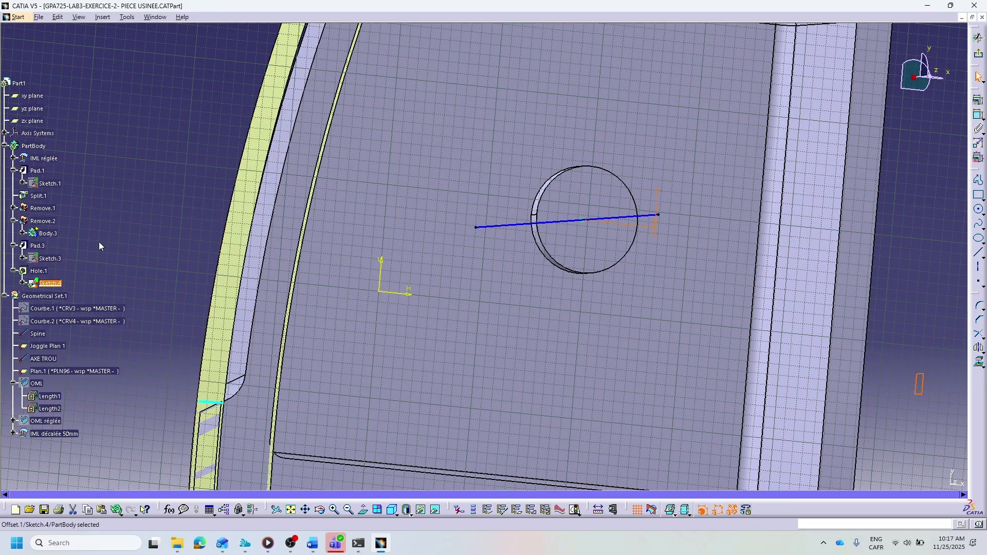
left_click(980, 54)
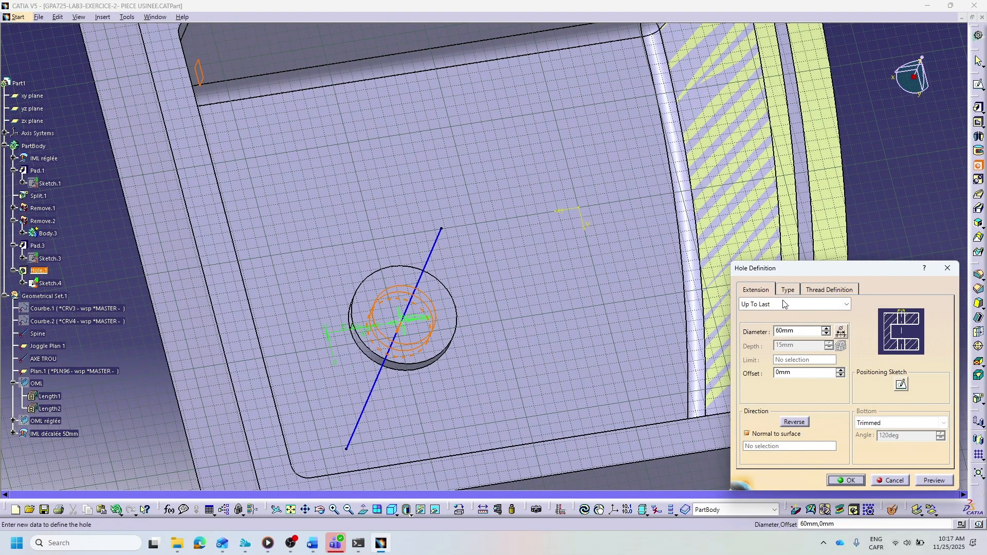
left_click(845, 480)
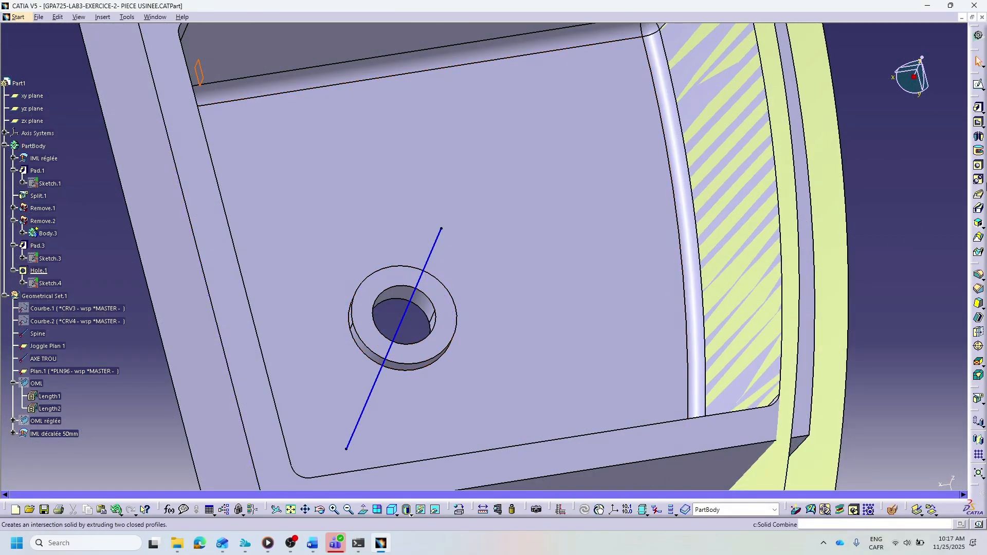
Fillet the circular pad's base edge on the pocket floor with a 10 mm radius and tangency propagation.
left_click(978, 276)
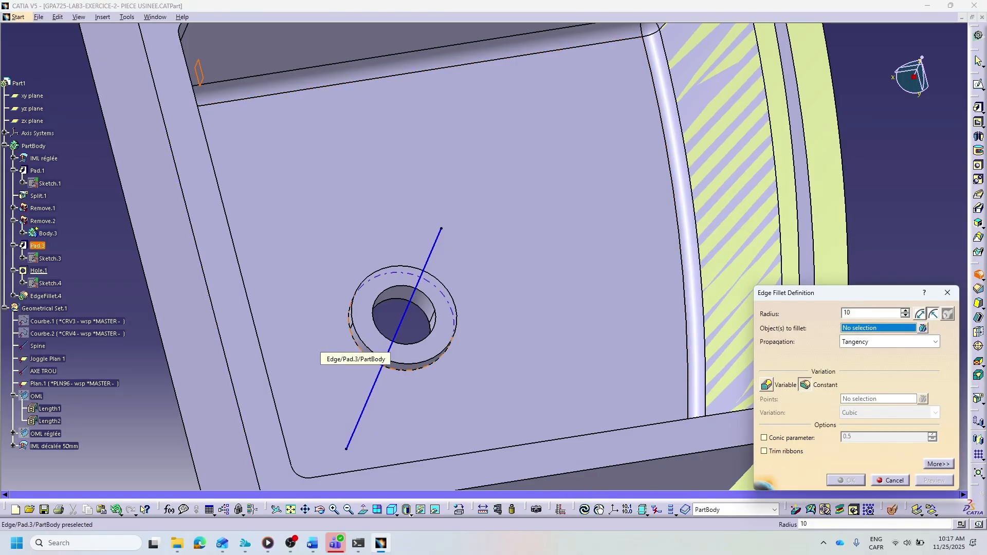
left_click(353, 341)
left_click(849, 480)
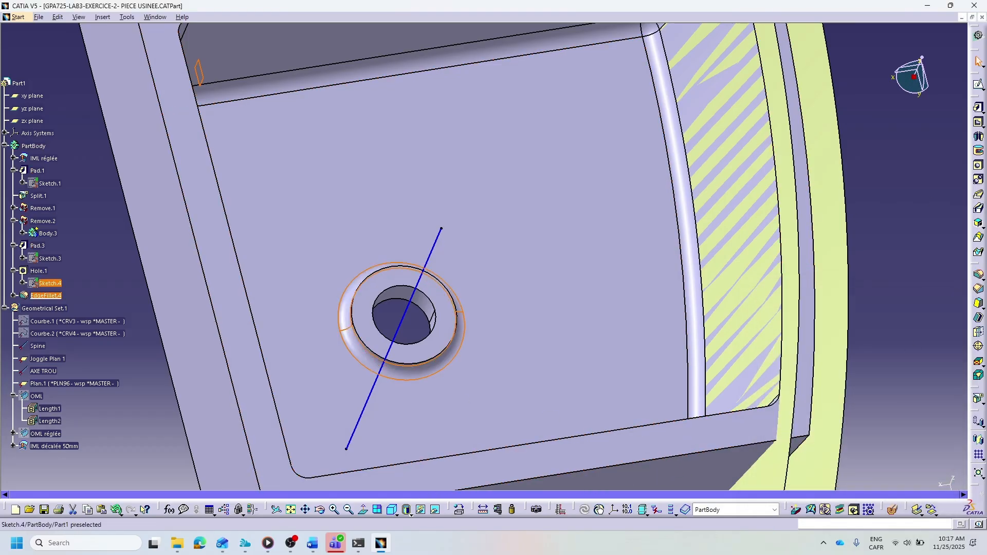
Hide the IML décalée 50mm and IML réglée surfaces, and save the part.
scroll(651, 291, "down", 1)
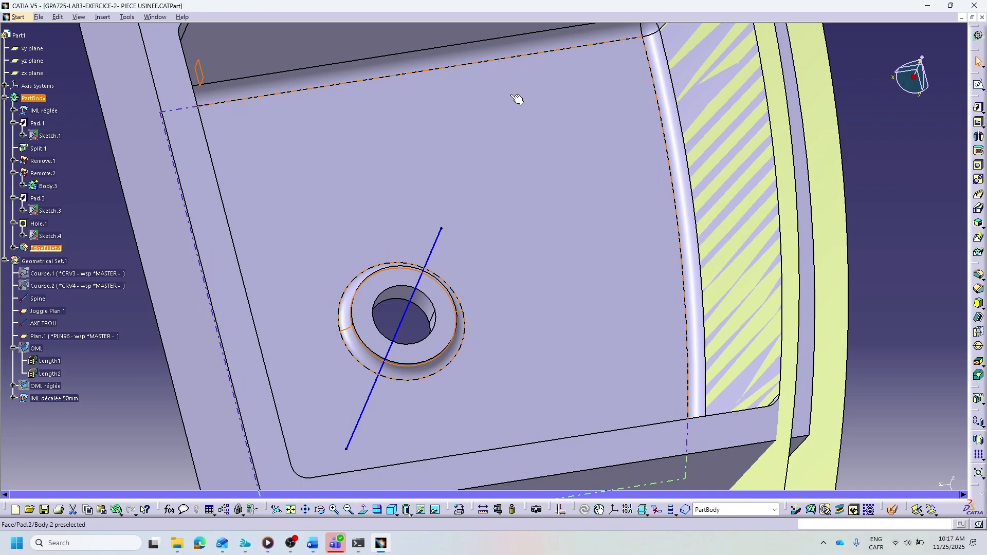
middle_click_drag(517, 98, 517, 173)
middle_click_drag(477, 122, 478, 153)
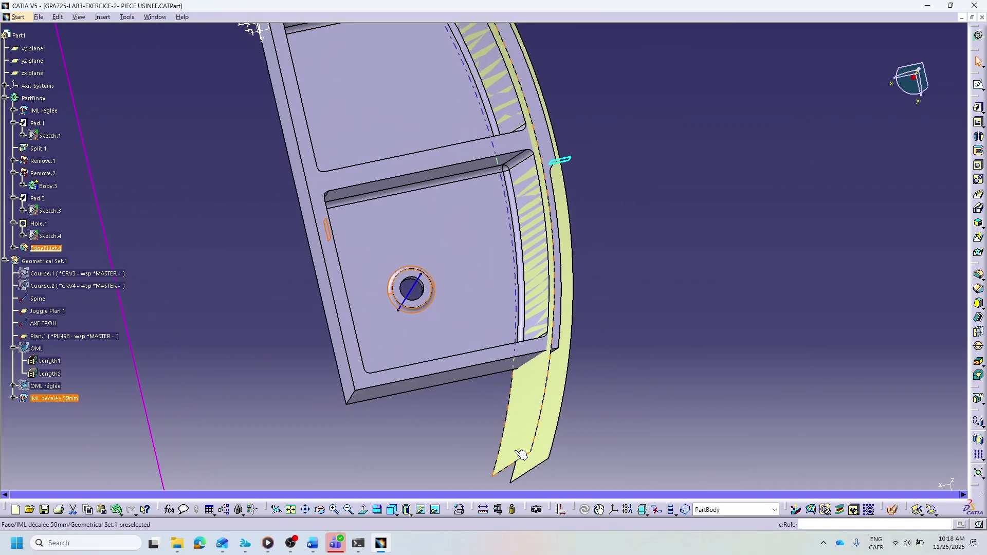
right_click(519, 424)
left_click(548, 227)
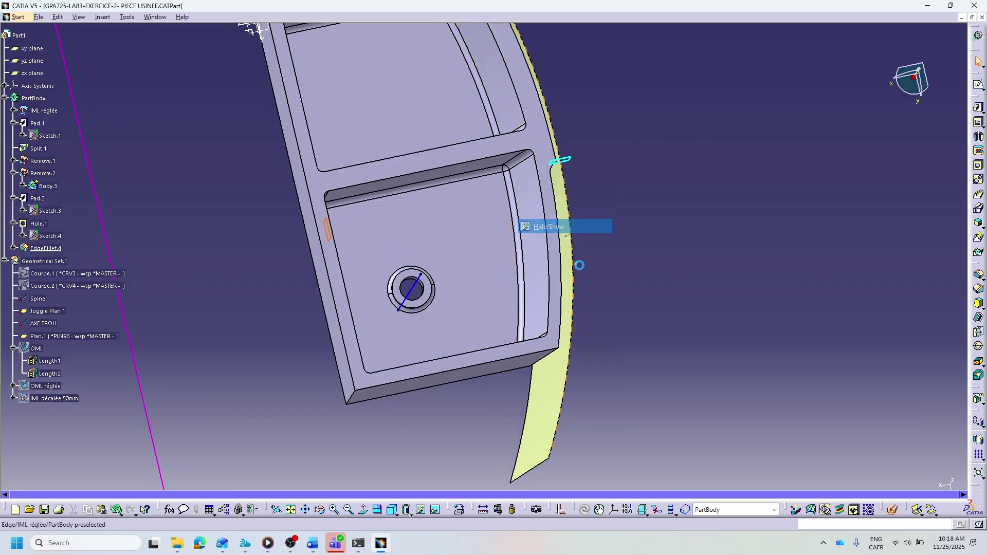
right_click(559, 383)
left_click(581, 186)
middle_click_drag(566, 206, 546, 176)
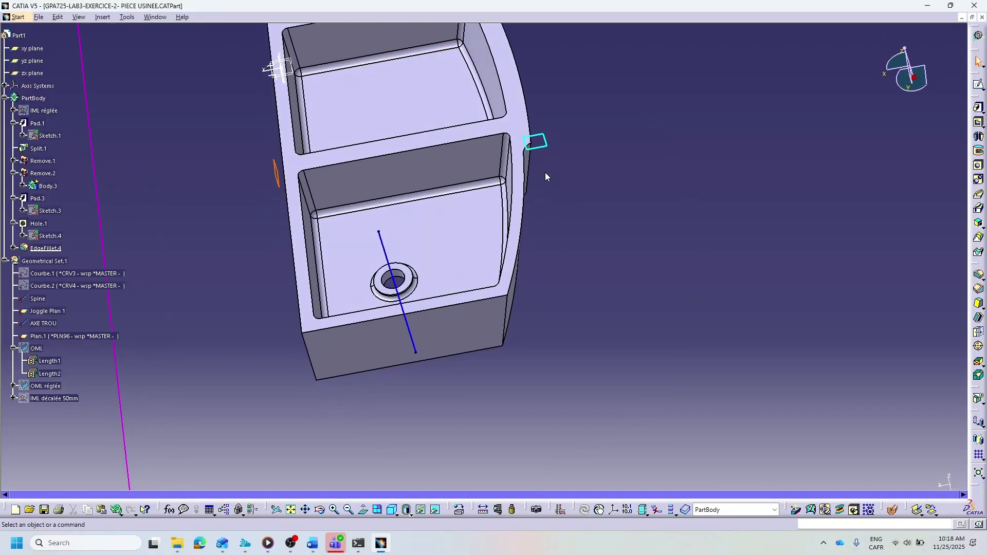
key("ctrl+s")
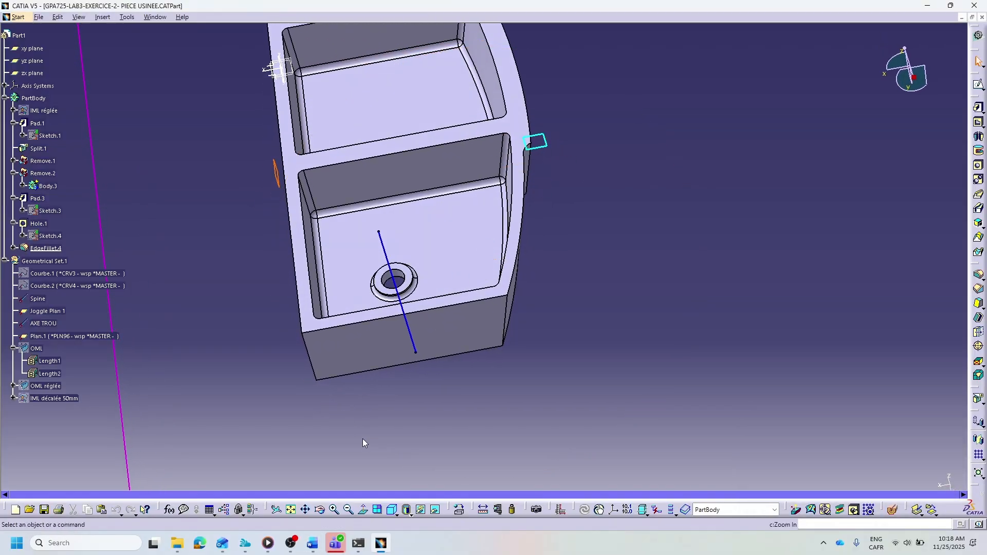